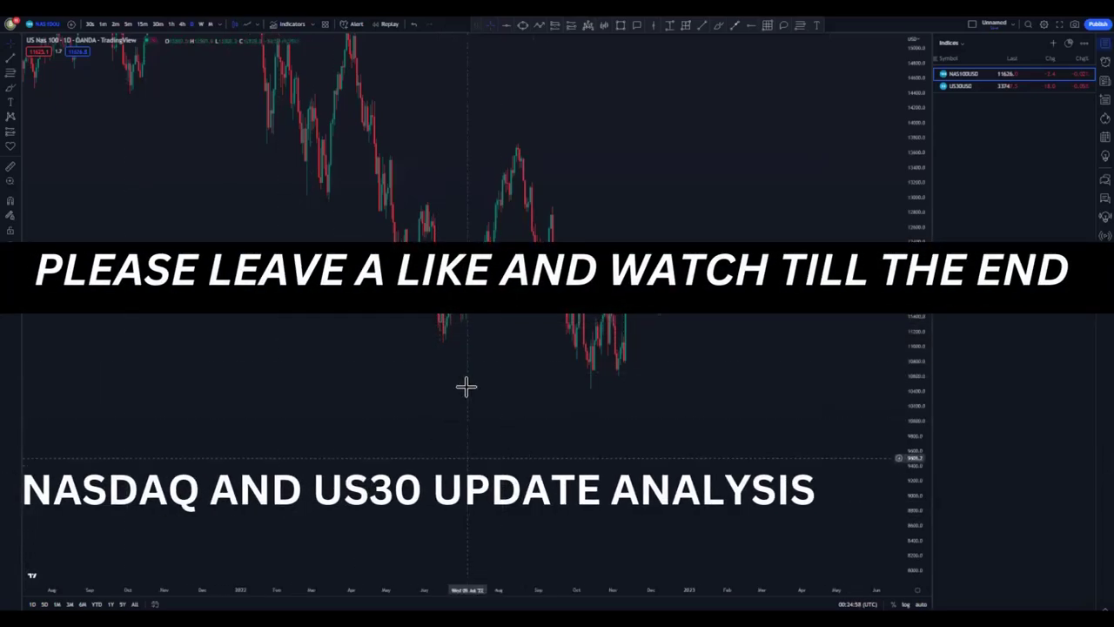
Switch the NAS100USD chart to the weekly timeframe and show the price history from 2018 onward.
left_click(962, 88)
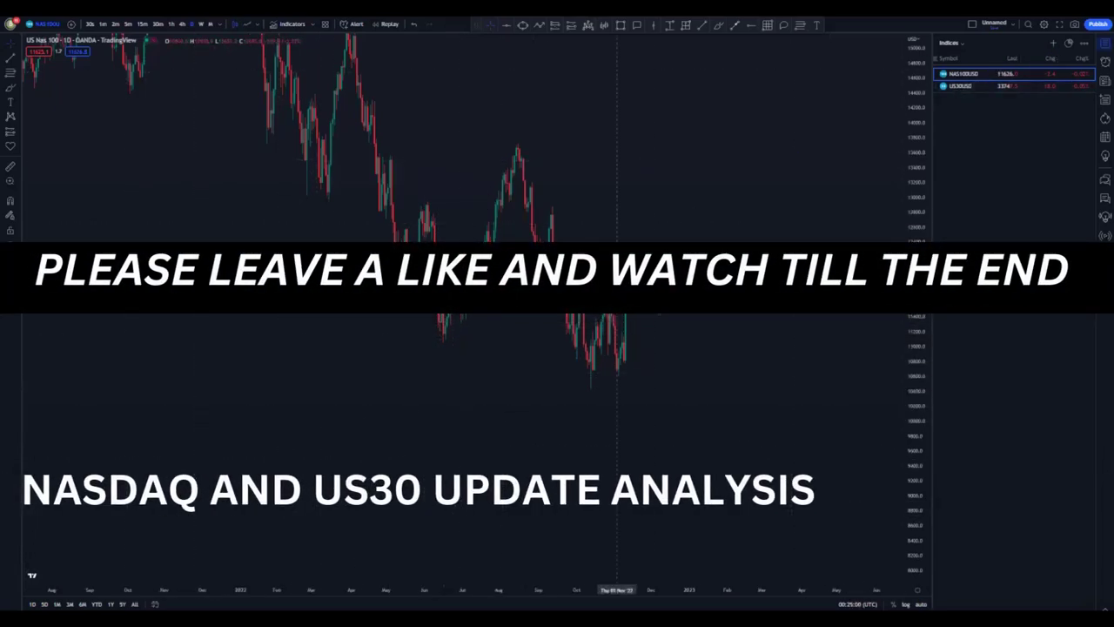
left_click(213, 25)
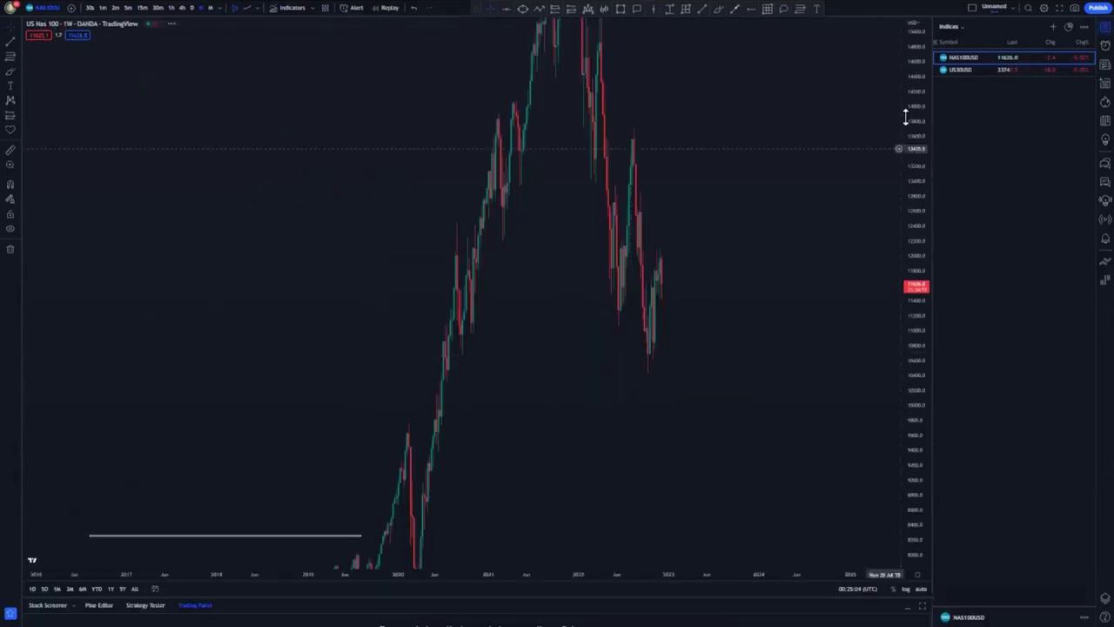
scroll(702, 356, "up", 4)
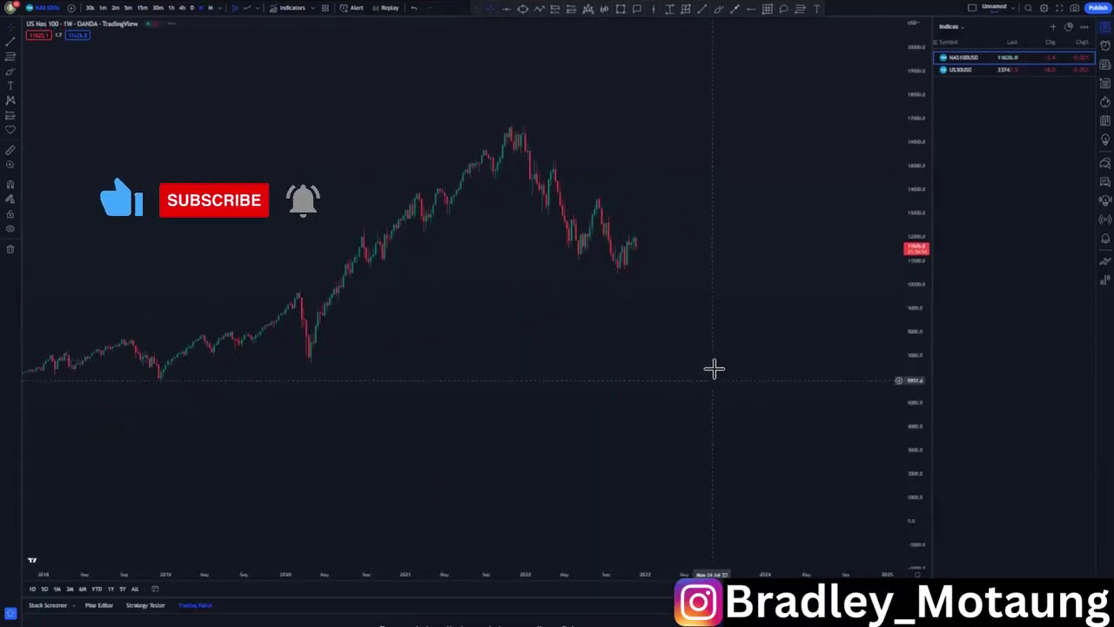
Draw an arrow from the August 2022 high down past the October 2022 low and color it blue.
left_click(731, 9)
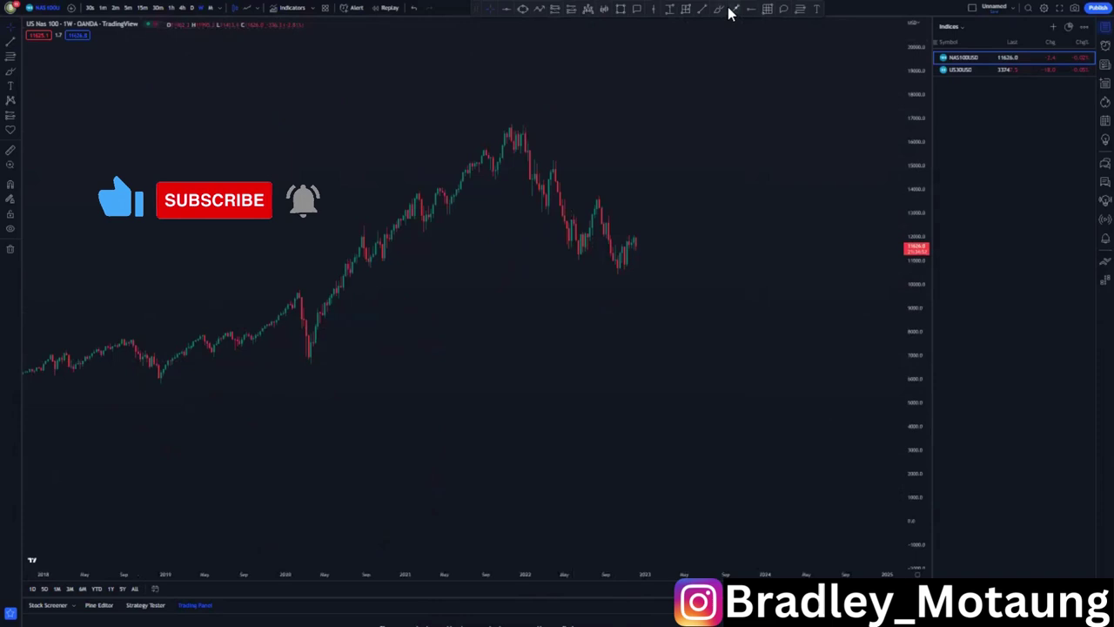
left_click(624, 280)
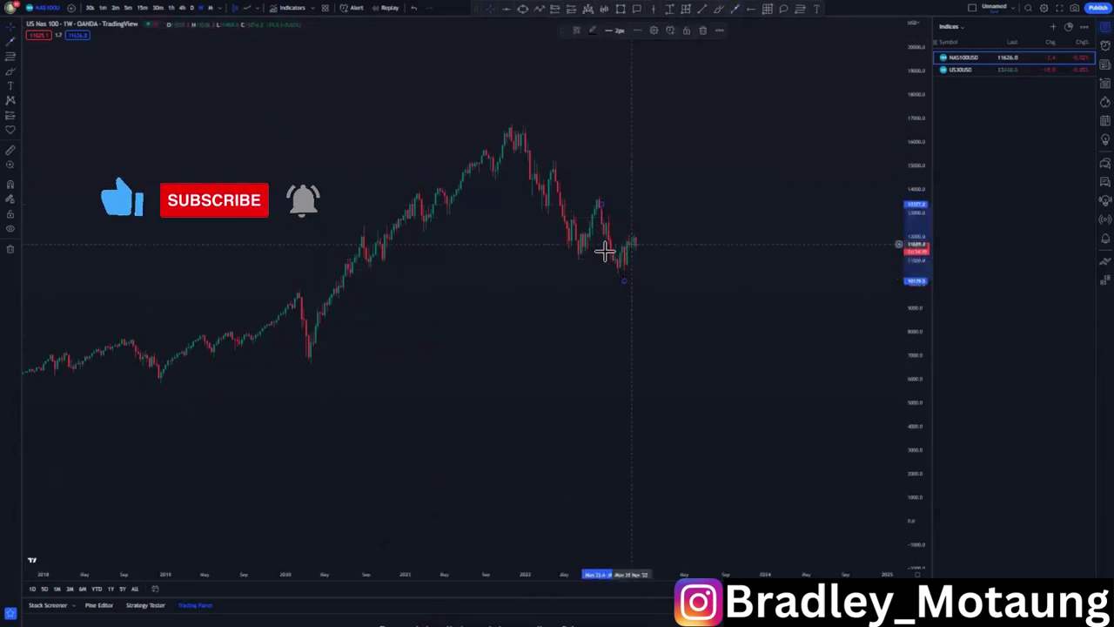
left_click(594, 33)
left_click(664, 58)
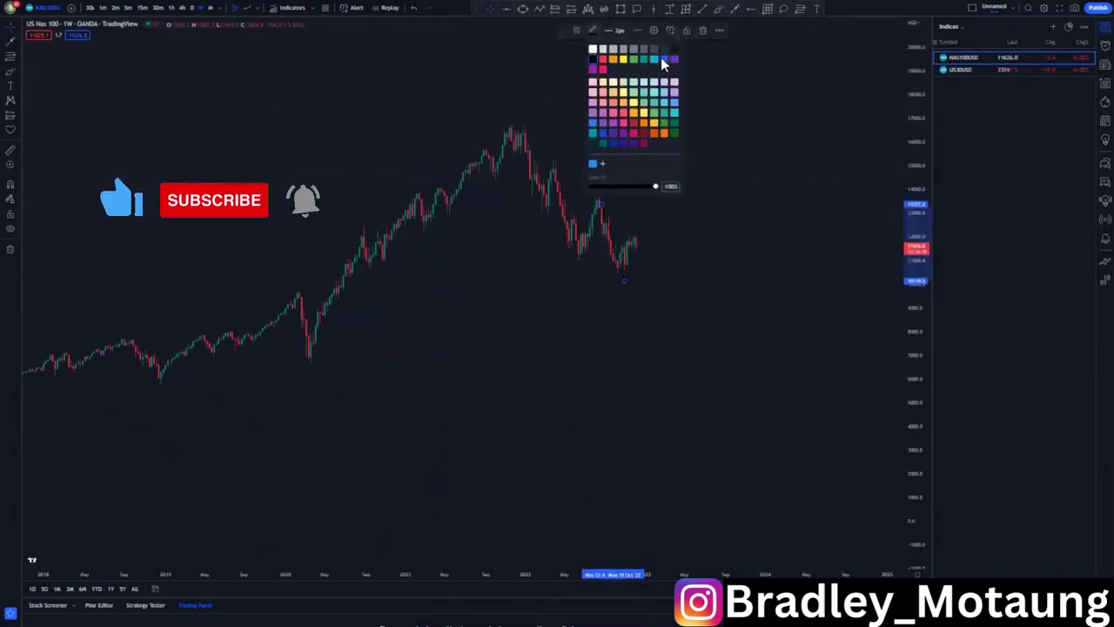
Brush a projected decline from current price and a level line from the March 2020 low, and undo the drawings.
mouse_move(644, 224)
left_mouse_down()
mouse_move(621, 281)
mouse_move(629, 241)
mouse_move(664, 301)
mouse_move(714, 341)
mouse_move(748, 407)
left_mouse_up()
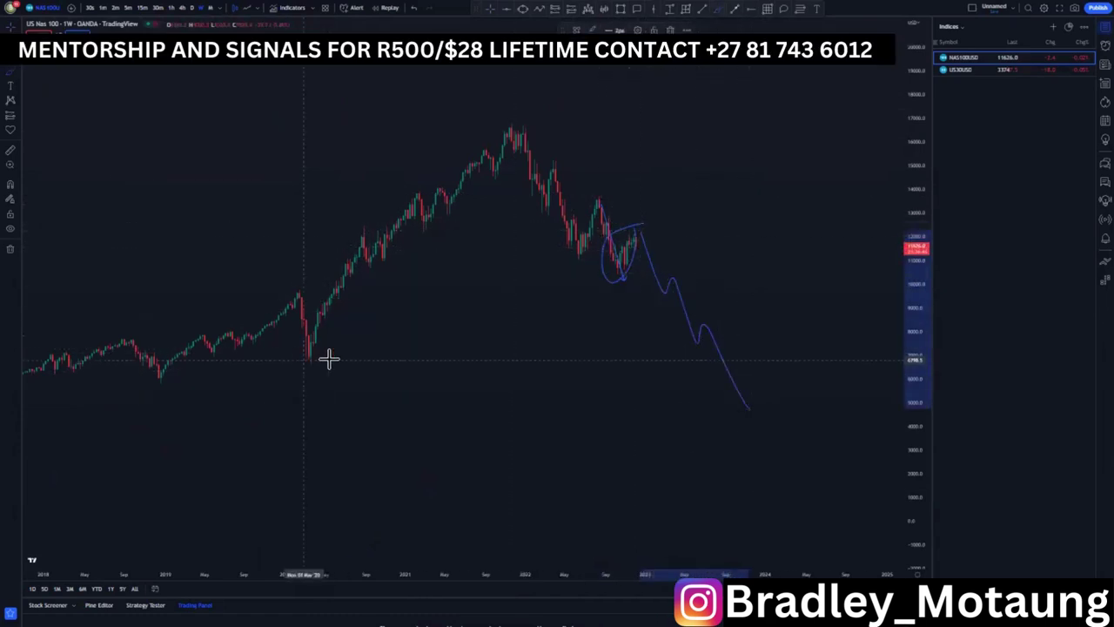
left_click_drag(309, 359, 757, 368)
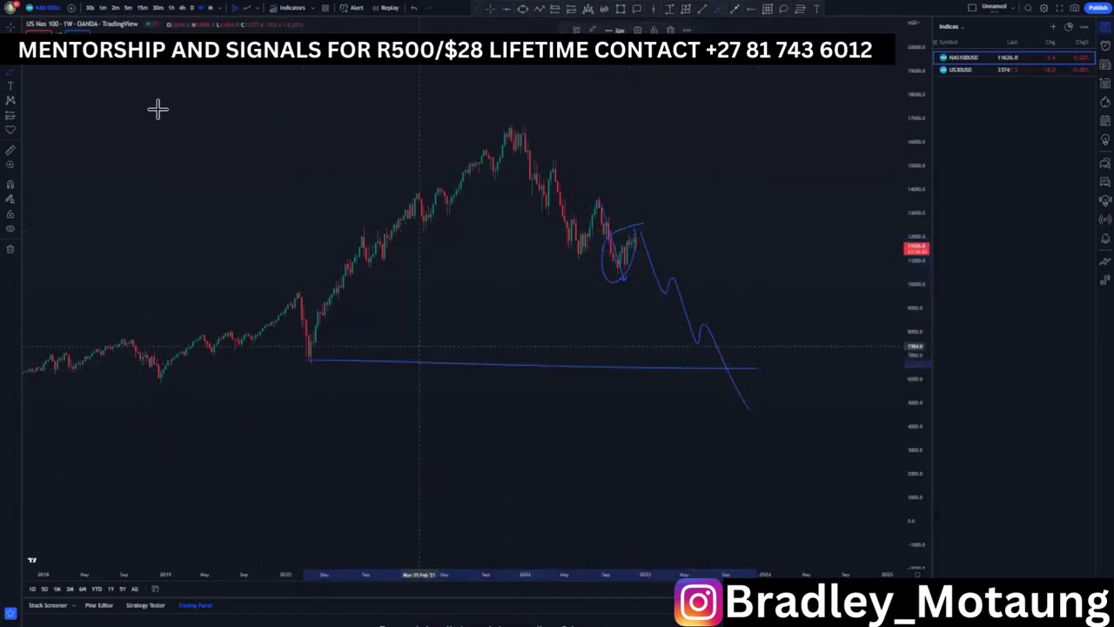
left_click(412, 9)
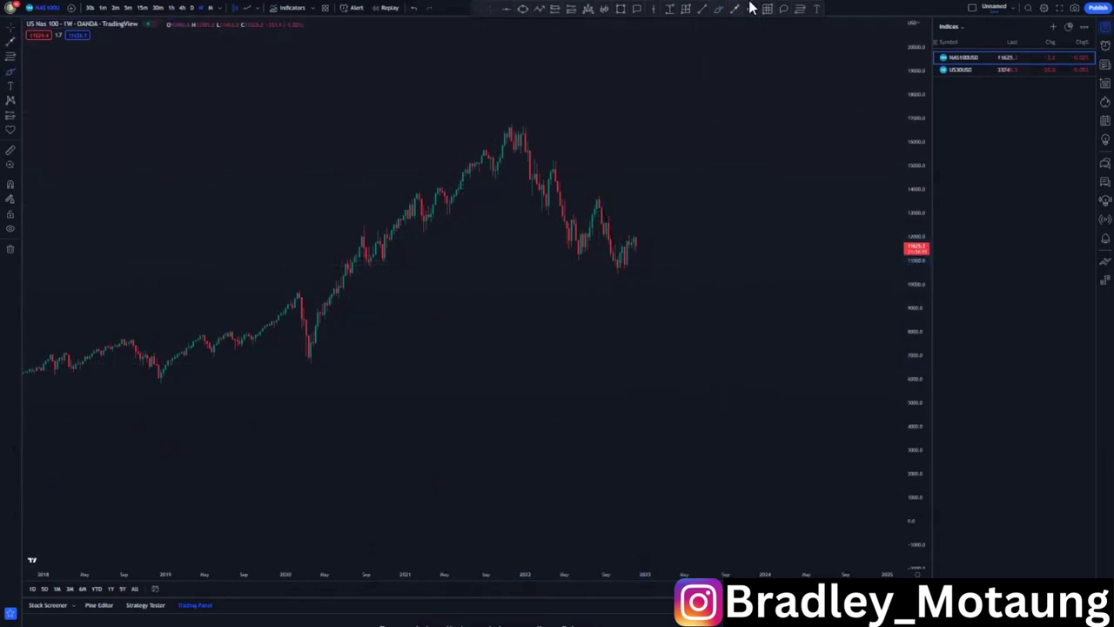
Place horizontal rays at the August 2022 high, the spring 2022 high and the September 2020 low.
left_click(601, 192)
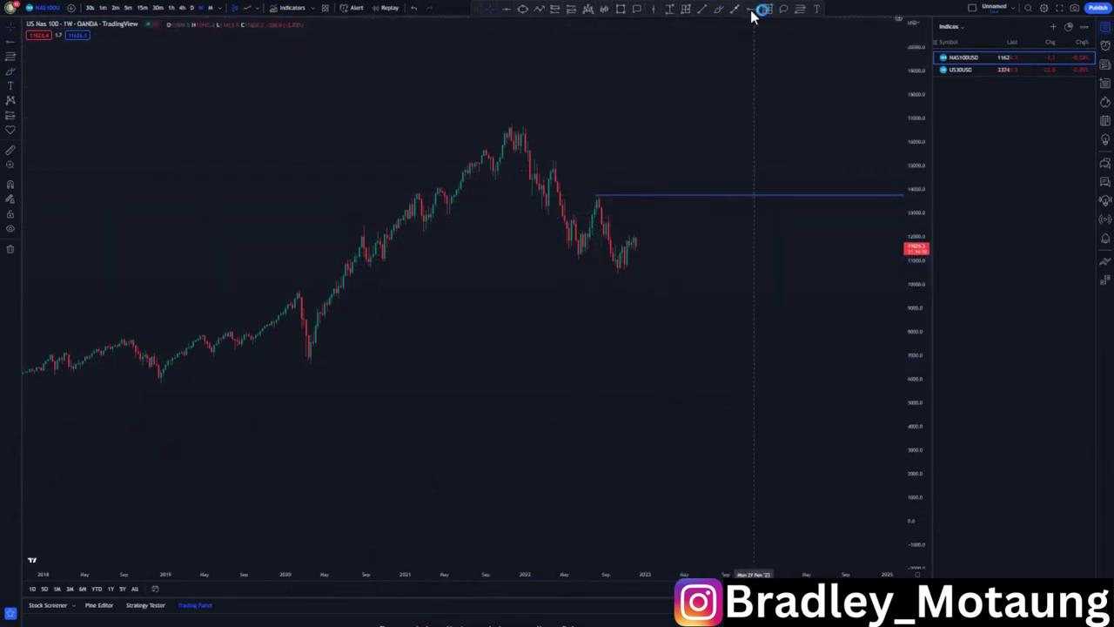
left_click(554, 159)
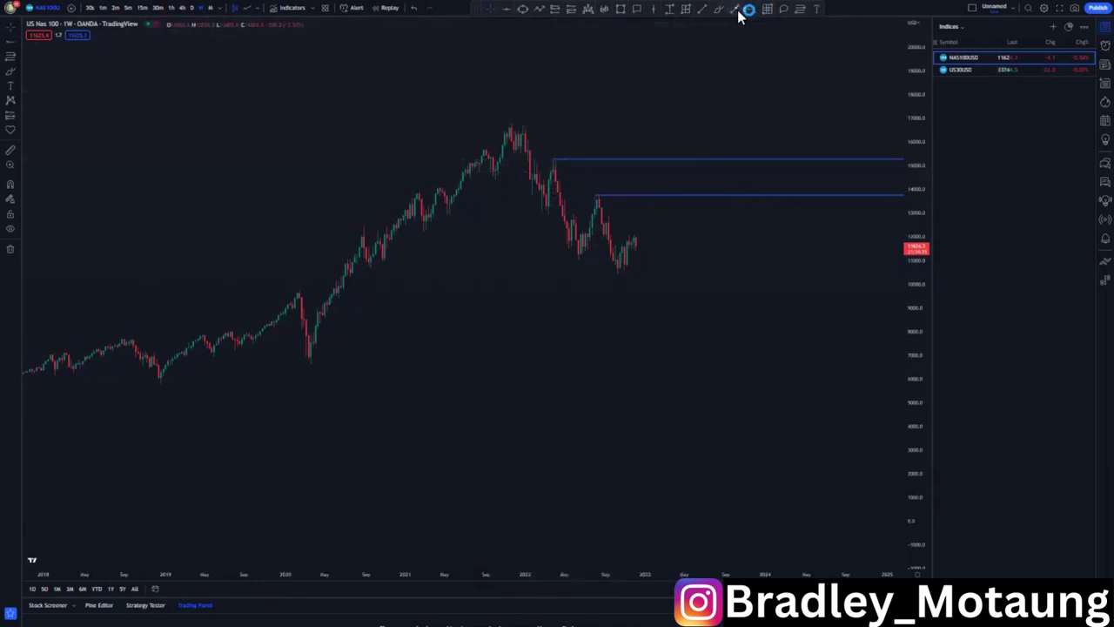
left_click(375, 267)
Draw two parallel descending trend lines enclosing the 2022 downtrend, one above the highs and one below the lows.
left_click_drag(542, 336, 423, 261)
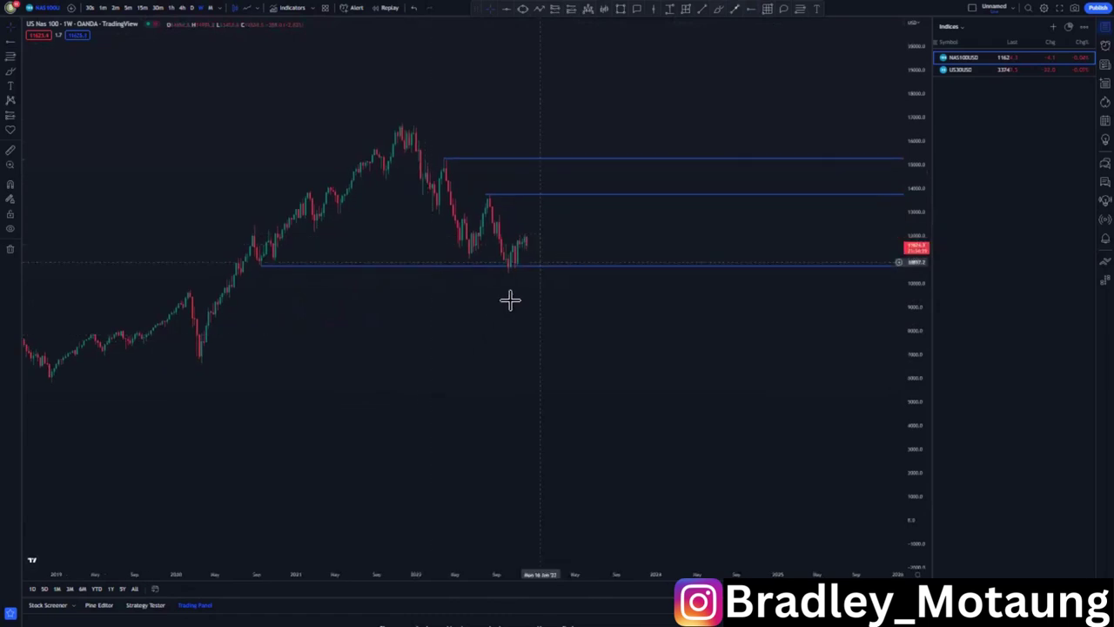
left_click(414, 121)
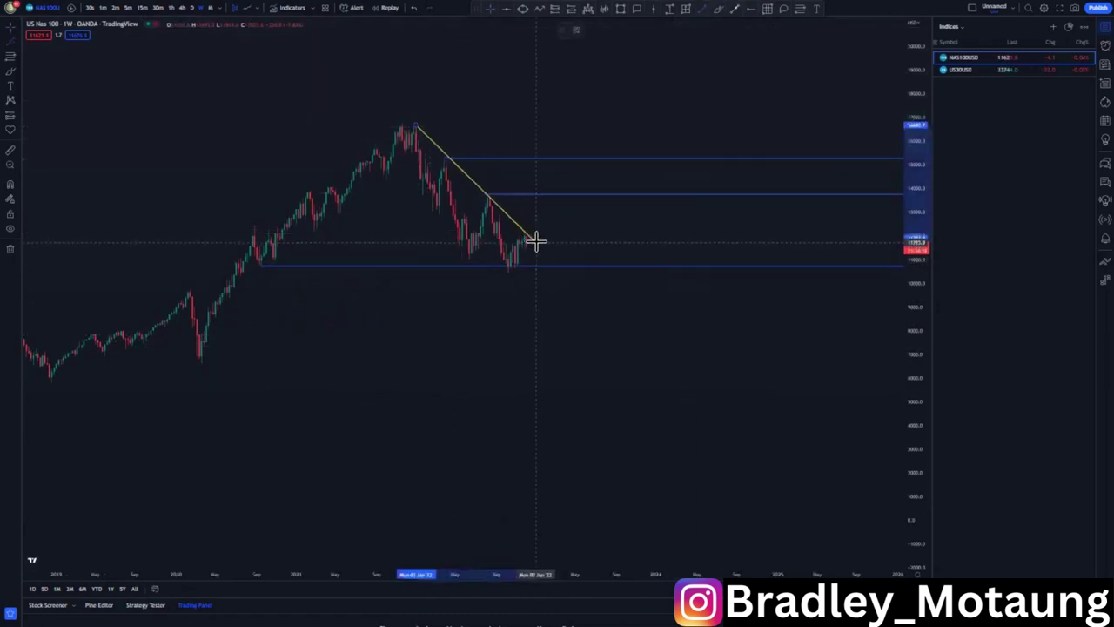
left_click(537, 242)
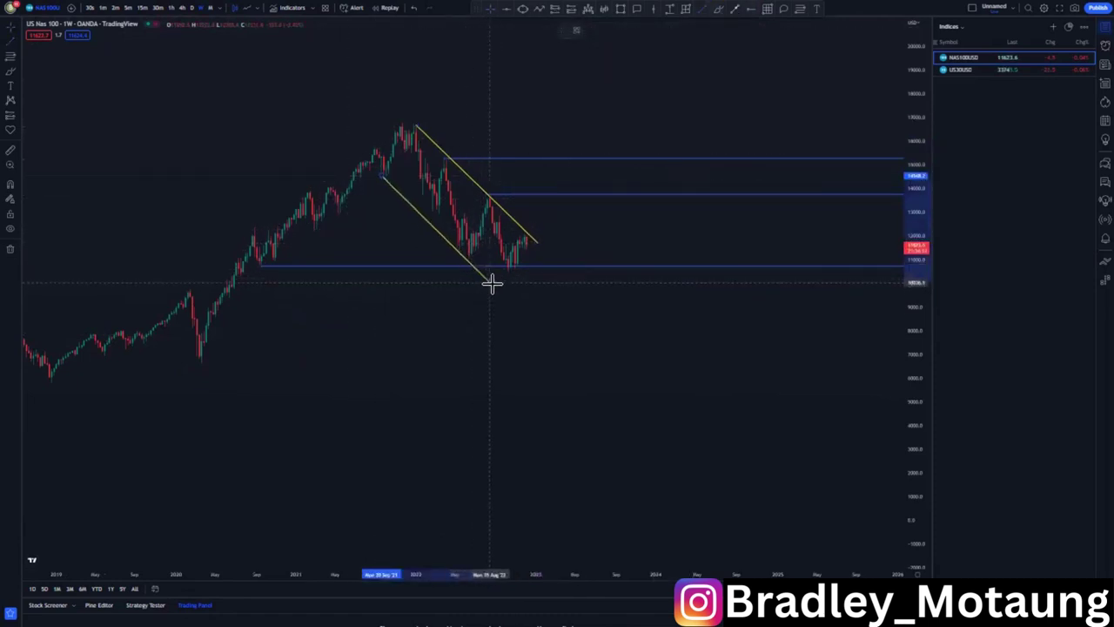
left_click(496, 285)
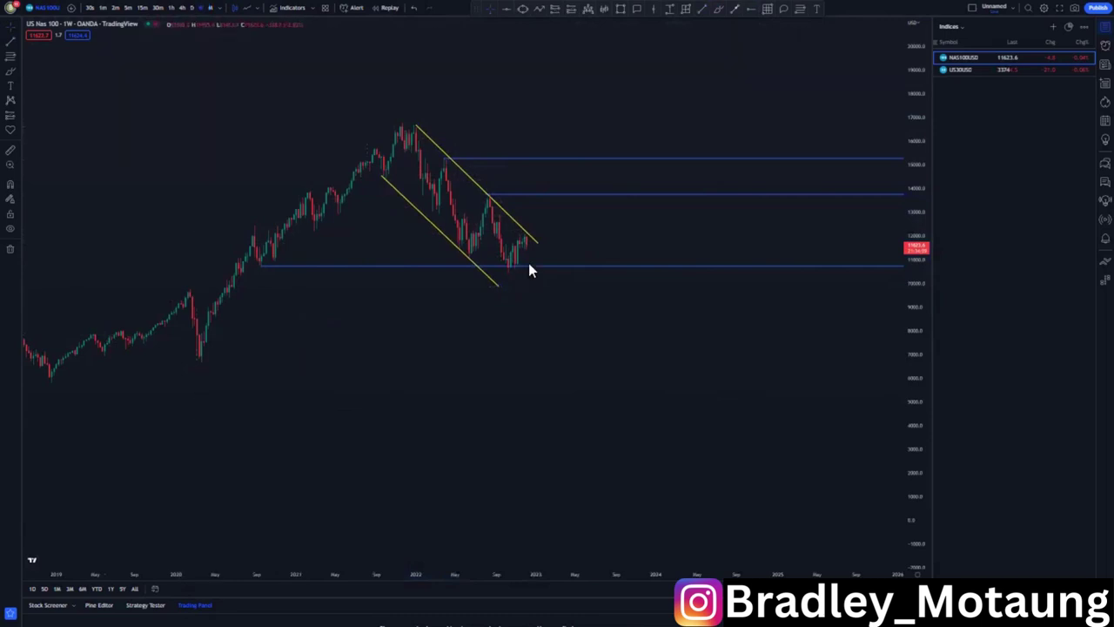
Switch the chart to the daily timeframe and extend the upper channel trend line slightly beyond the current price.
type("1D")
key("Return")
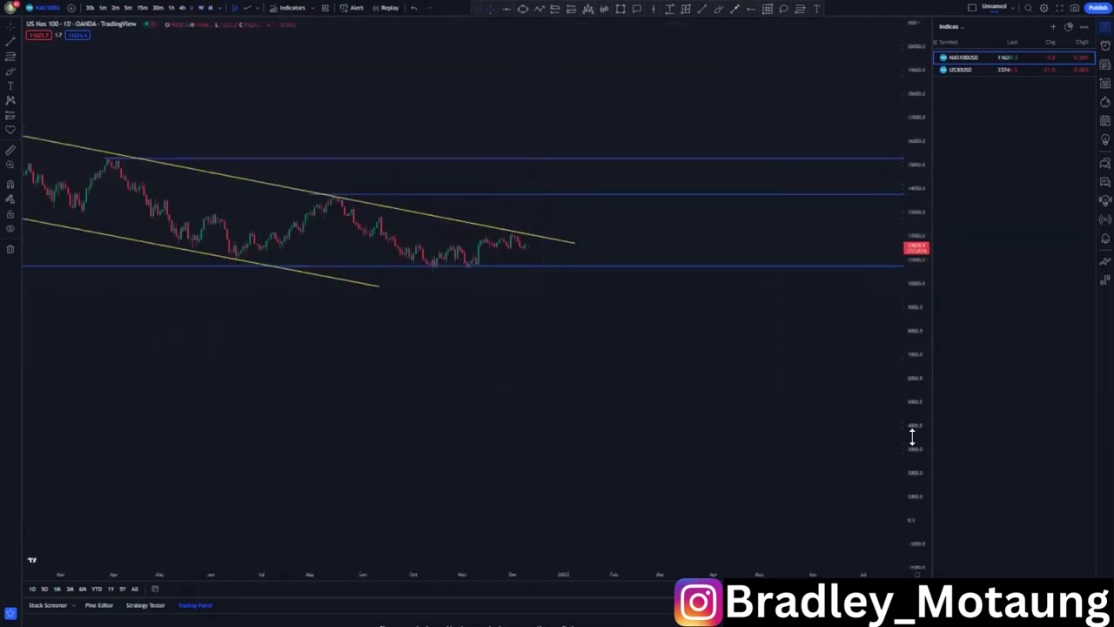
left_click_drag(912, 437, 911, 179)
left_click_drag(544, 399, 615, 519)
scroll(614, 517, "down", 4)
left_click_drag(521, 470, 389, 489)
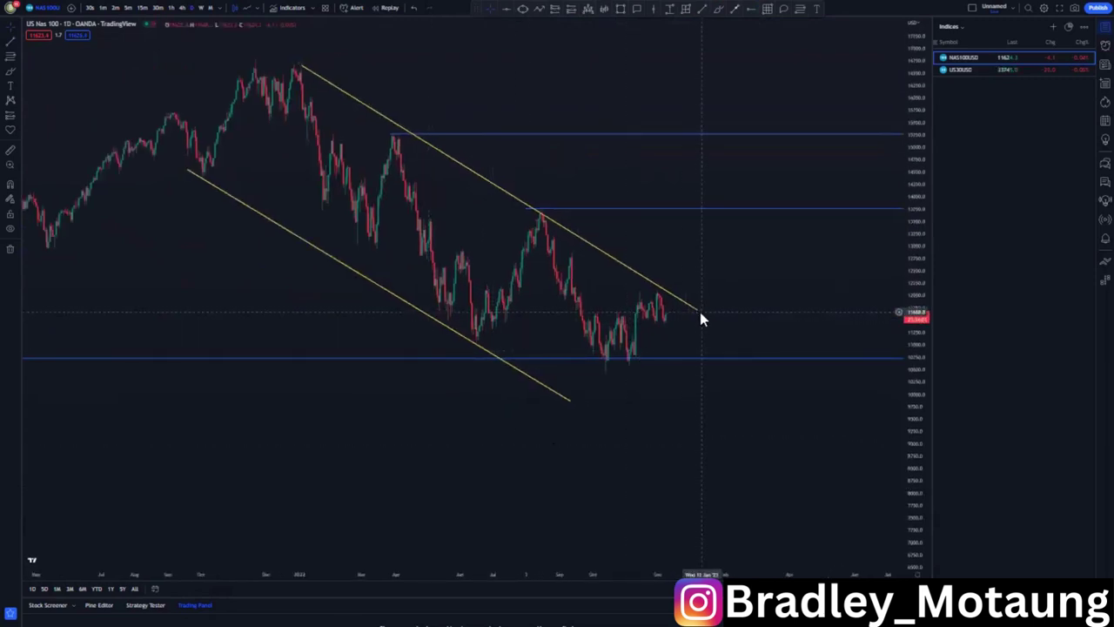
left_click_drag(700, 311, 709, 310)
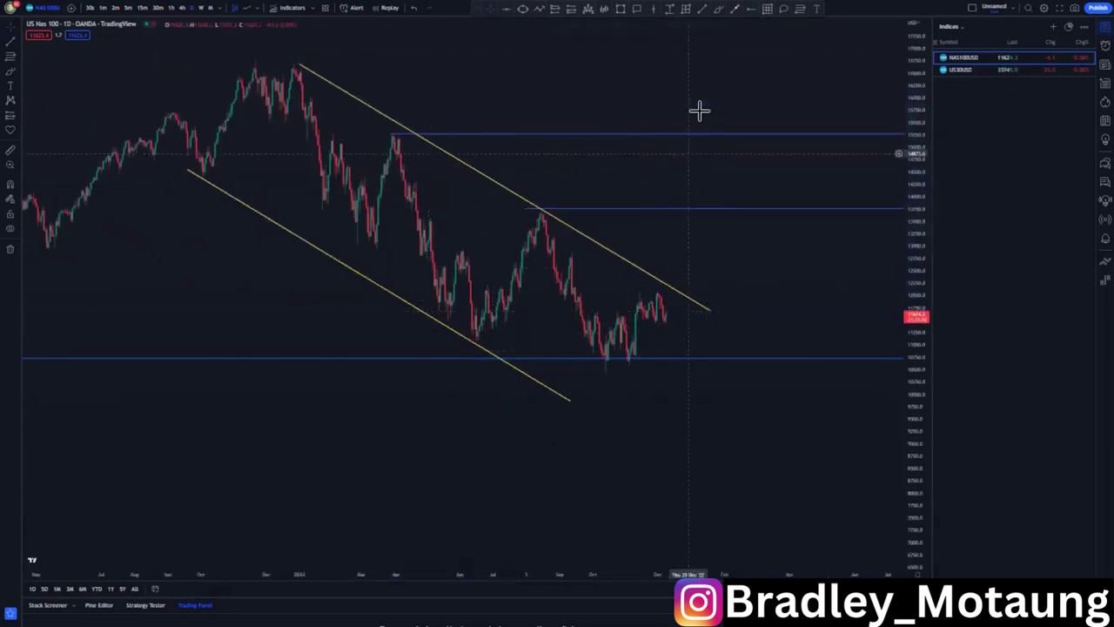
Circle the October–December consolidation below the upper channel line with the Brush, and delete the circle.
mouse_move(669, 288)
left_mouse_down()
mouse_move(589, 325)
mouse_move(644, 354)
mouse_move(658, 285)
left_mouse_up()
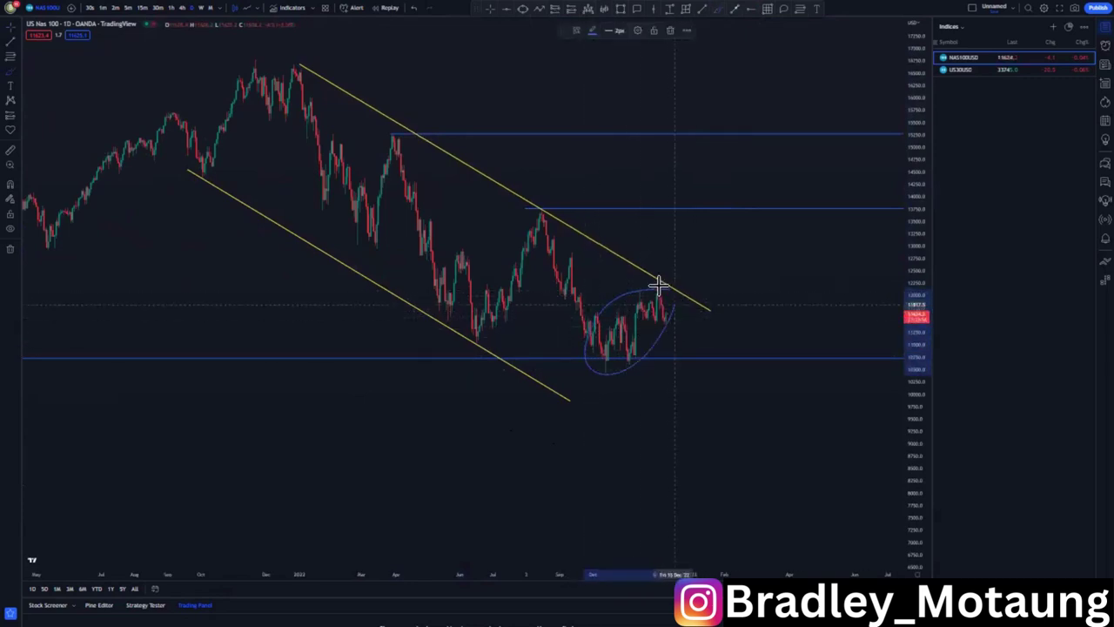
left_click(670, 29)
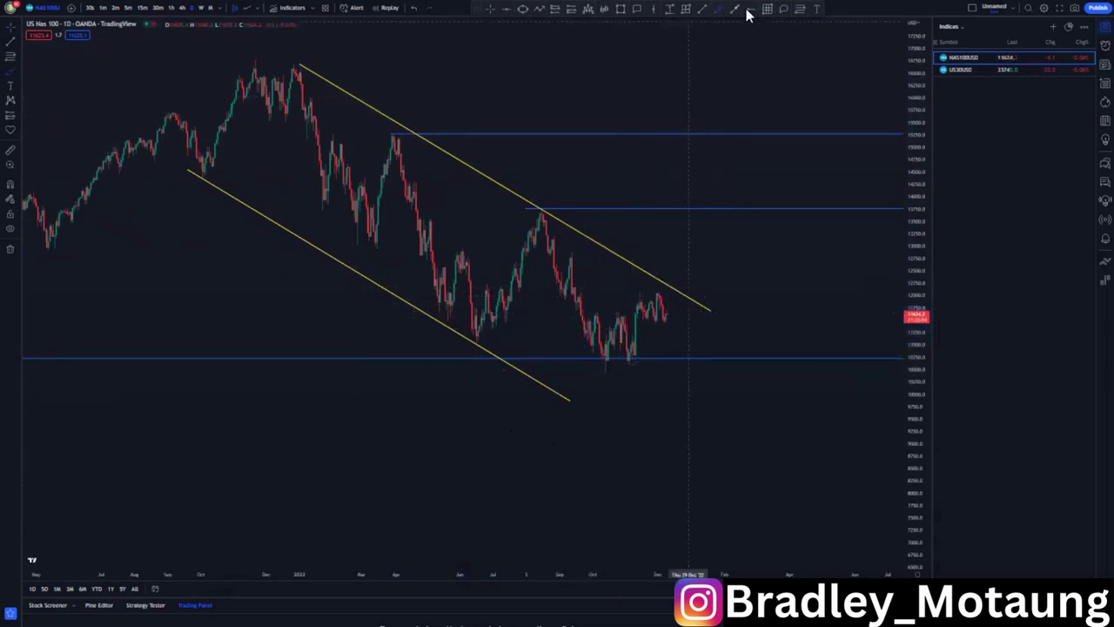
Add a horizontal ray at the September 2022 high and shift the August 2022 ray's start onto its peak.
left_click(570, 251)
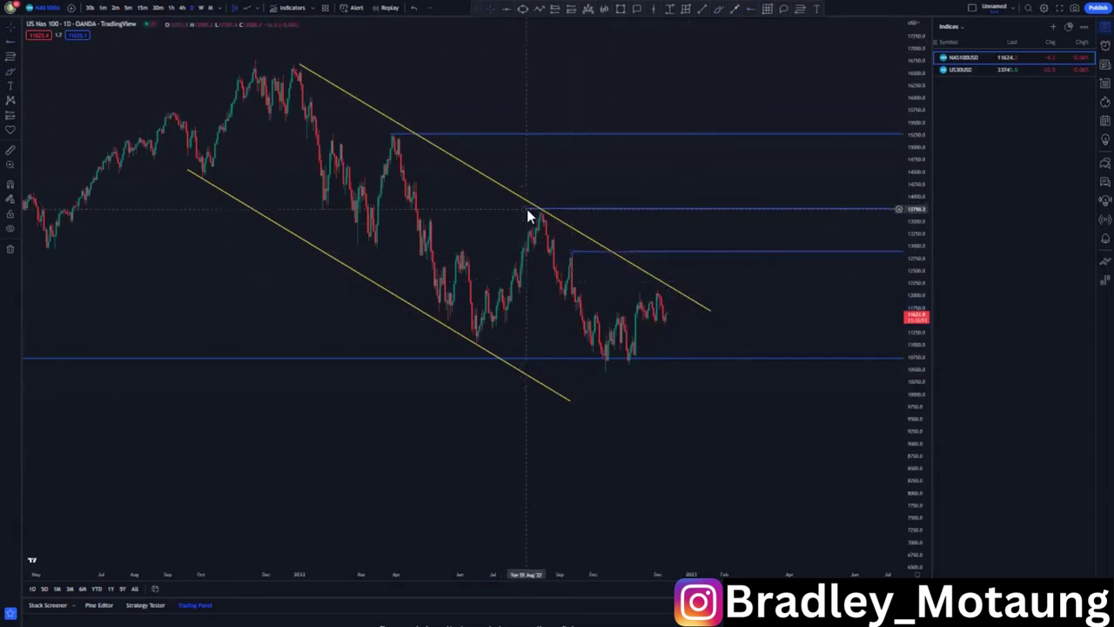
left_click_drag(526, 209, 543, 209)
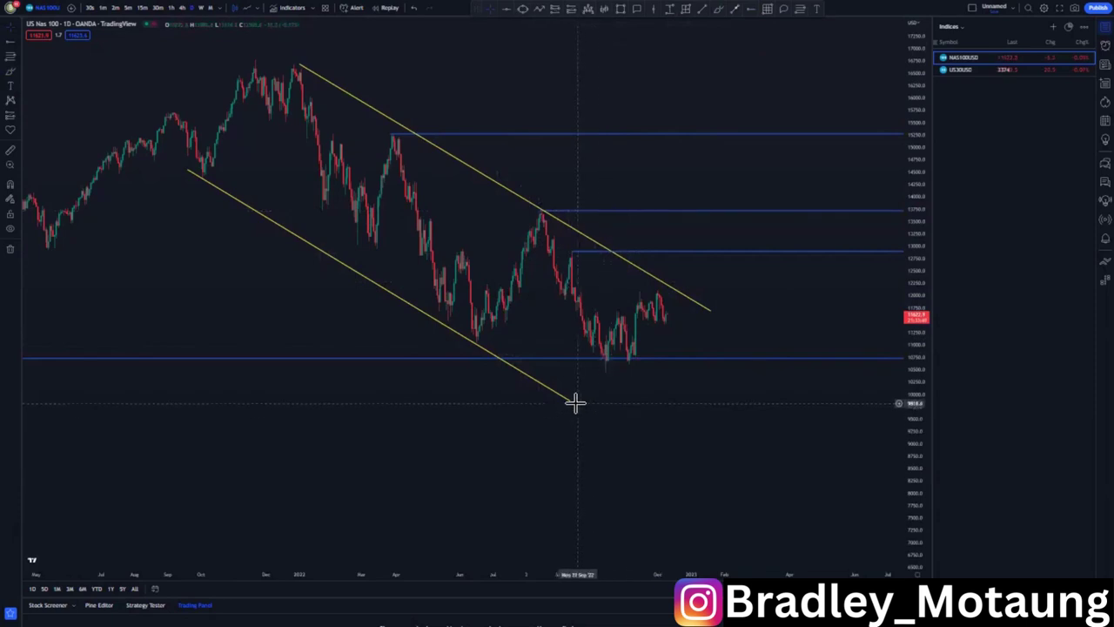
Extend the lower channel trend line farther down and delete the horizontal ray crossing the recent lows.
left_click_drag(572, 401, 610, 424)
left_click(456, 444)
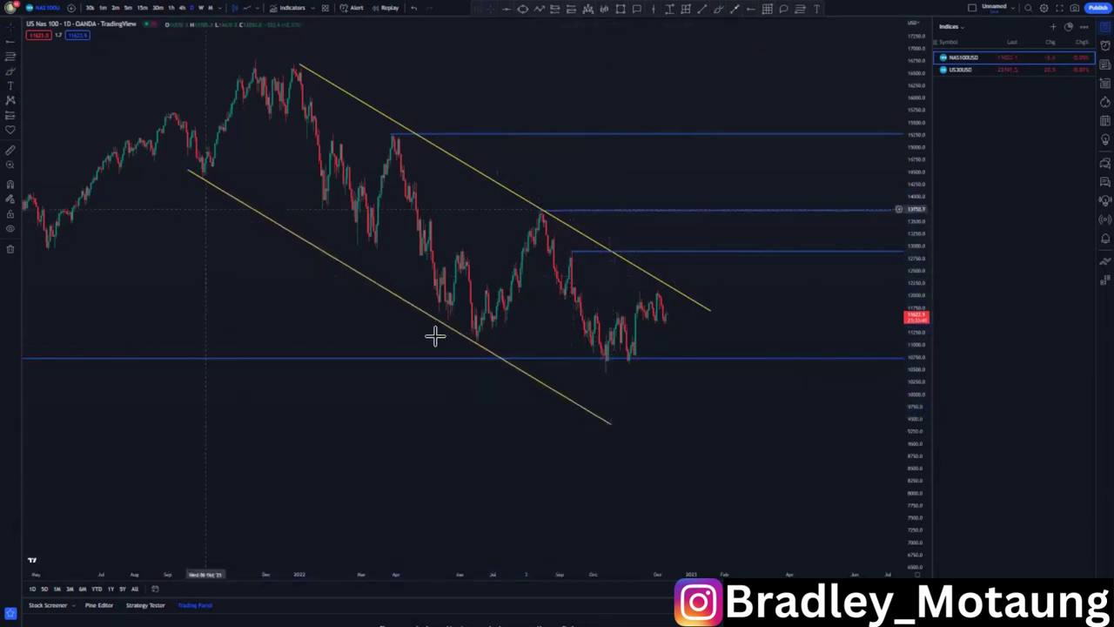
left_click(574, 366)
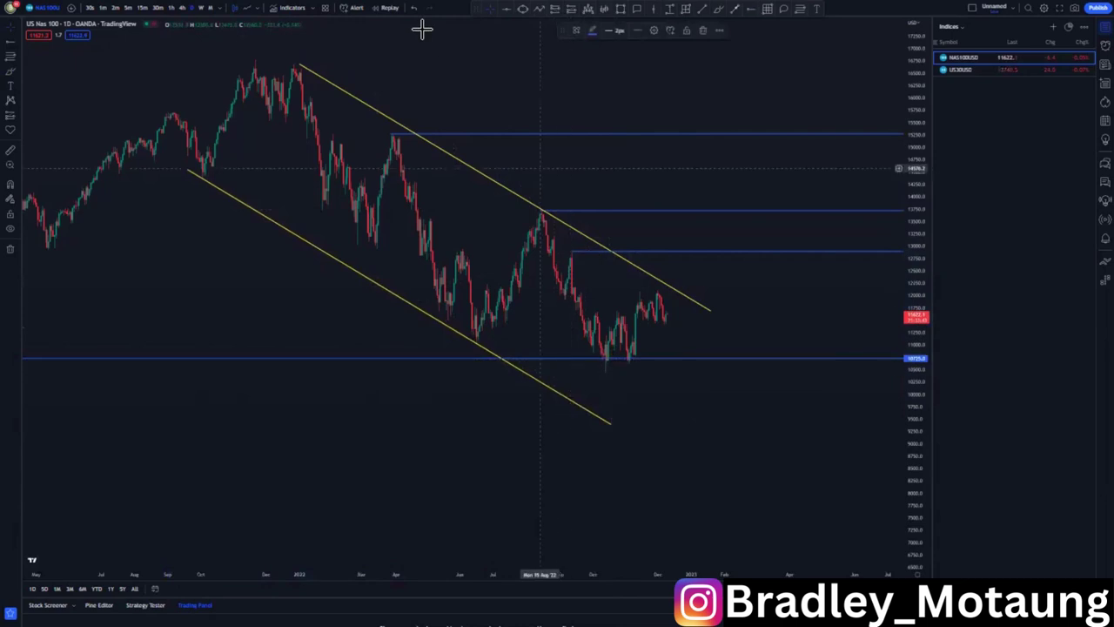
left_click(701, 30)
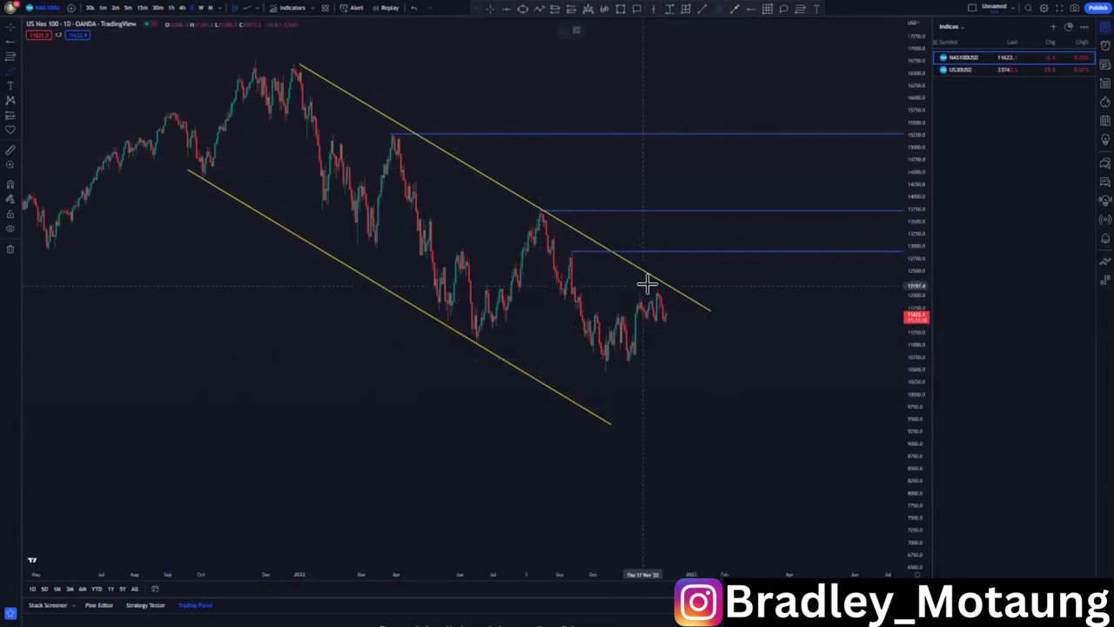
Circle the recent swing from the October lows to the December highs with the Brush, and remove that marking.
mouse_move(641, 286)
left_mouse_down()
mouse_move(592, 325)
mouse_move(670, 318)
mouse_move(651, 287)
left_mouse_up()
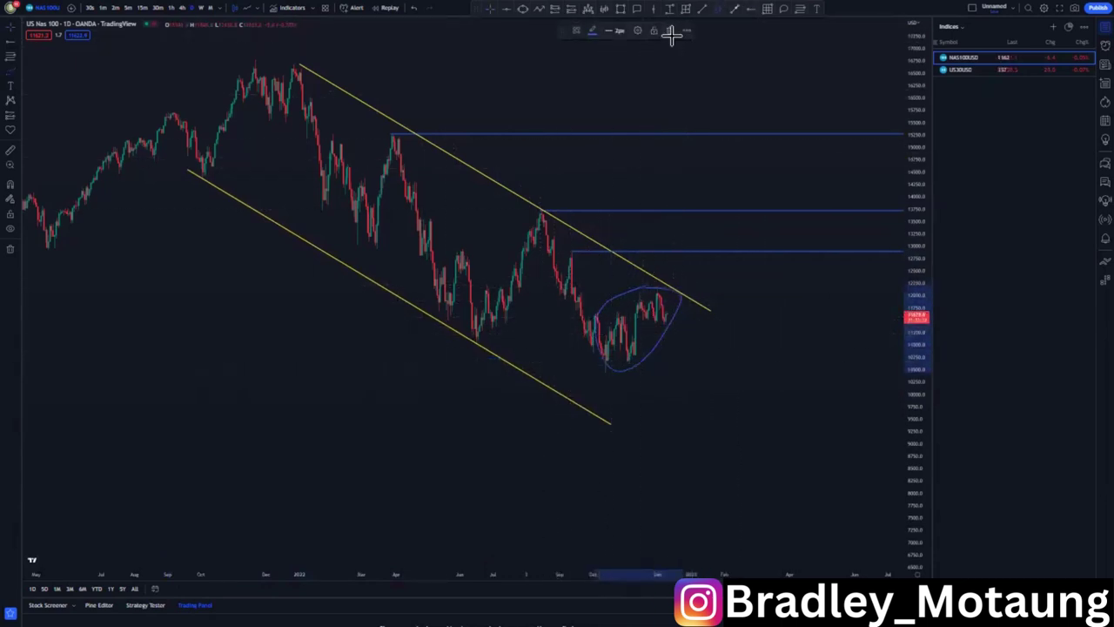
left_click(670, 31)
Switch to the 4-hour timeframe and draw a rising trend line from the late-October high through the mid-November high to the channel line.
left_click(181, 7)
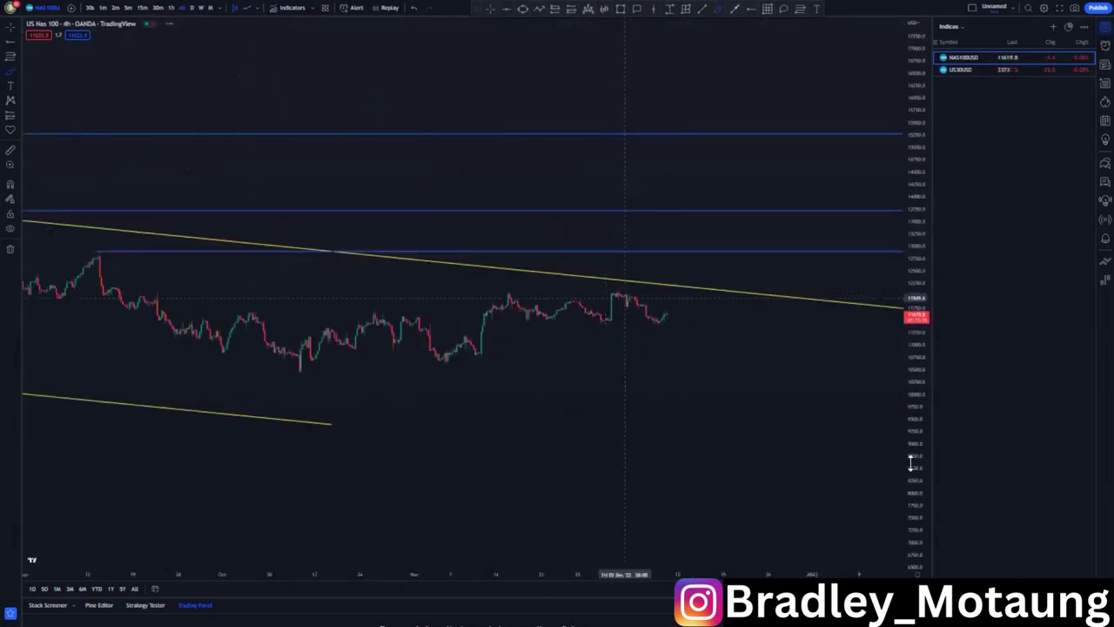
left_click_drag(910, 463, 910, 348)
left_click_drag(766, 432, 750, 428)
scroll(719, 450, "down", 3)
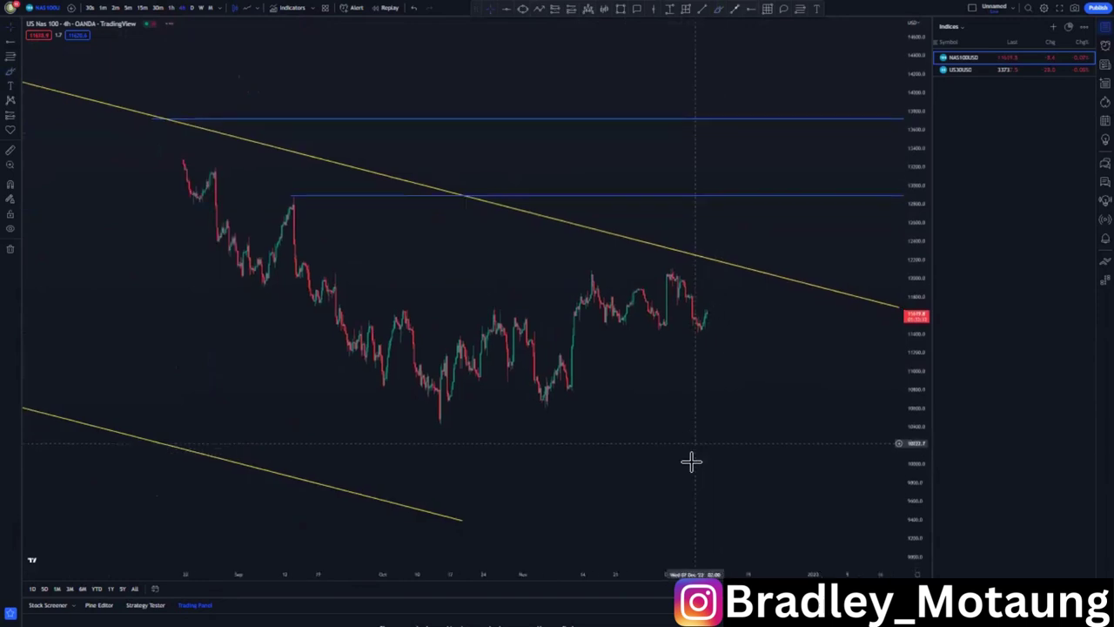
left_click(516, 315)
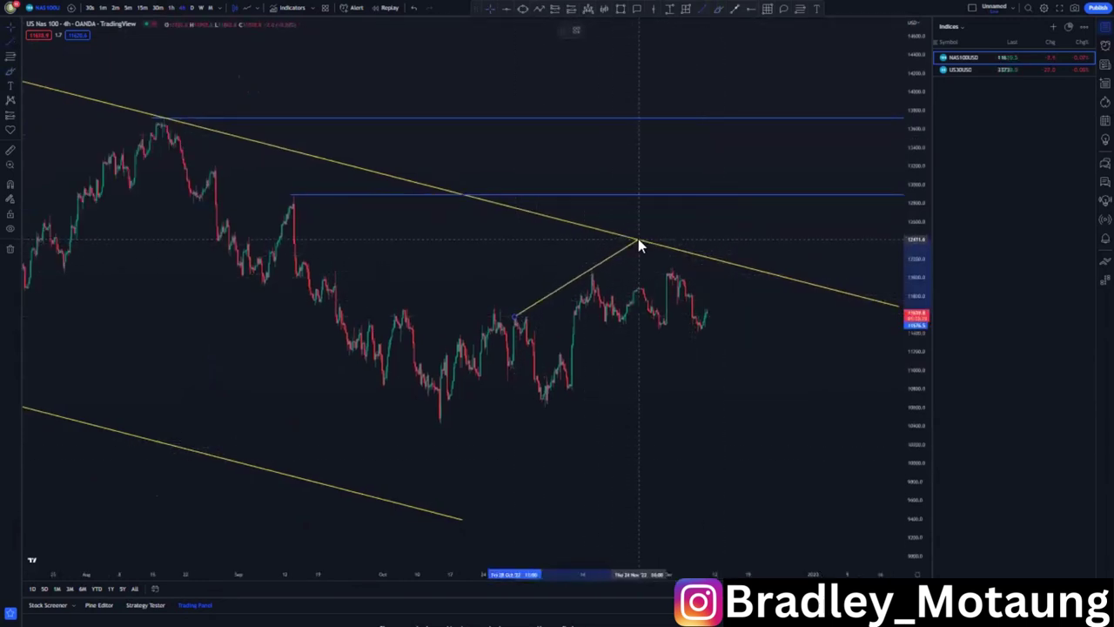
left_click(638, 243)
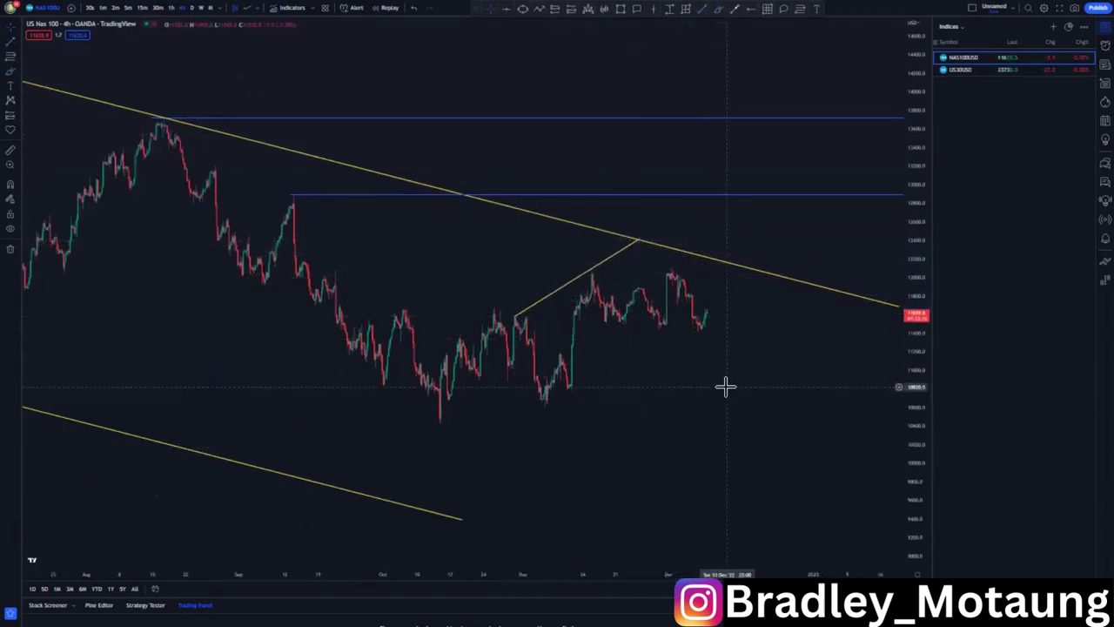
Draw a rising trend line under the November and December lows, with its start adjusted to the early-November low.
left_click(551, 398)
left_click(723, 319)
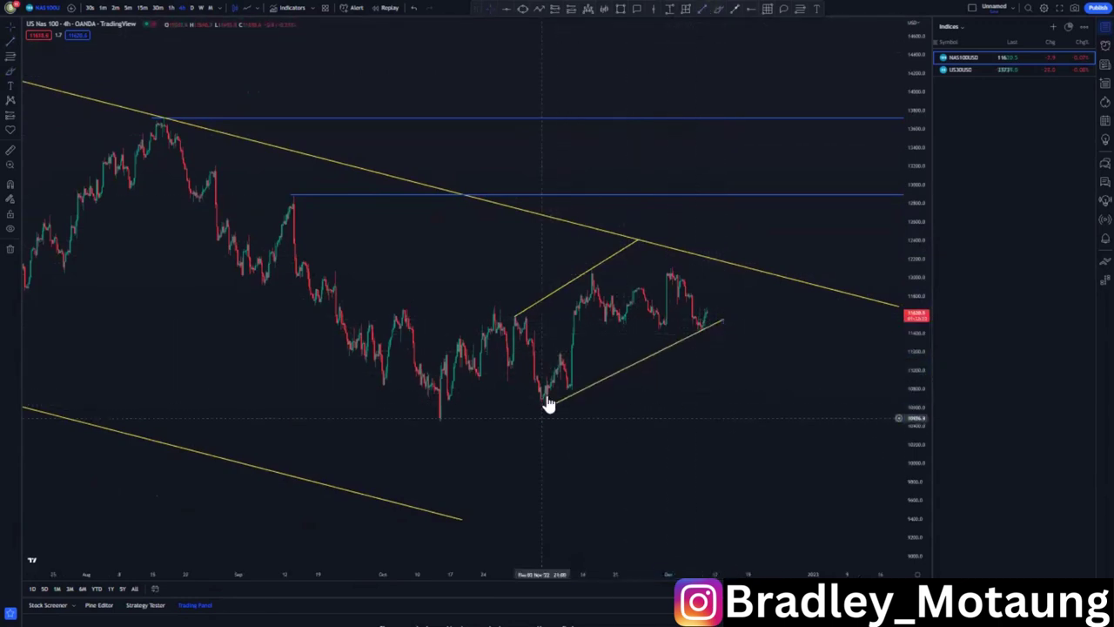
left_click_drag(552, 405, 541, 408)
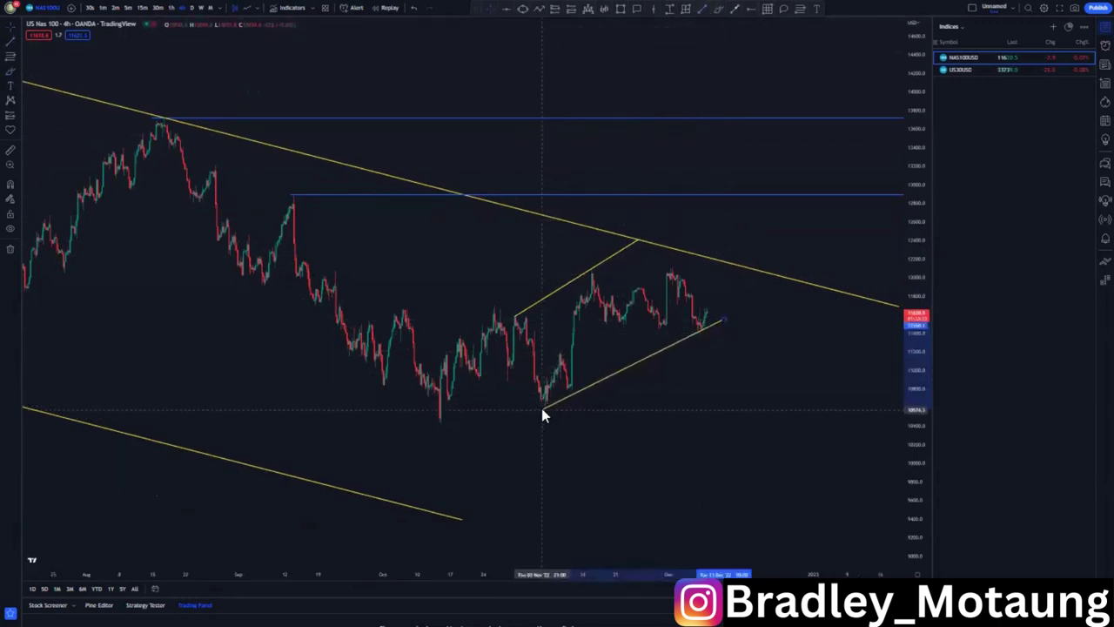
Place a horizontal ray at the mid-November high and circle that high with the Brush.
left_click_drag(615, 428, 556, 426)
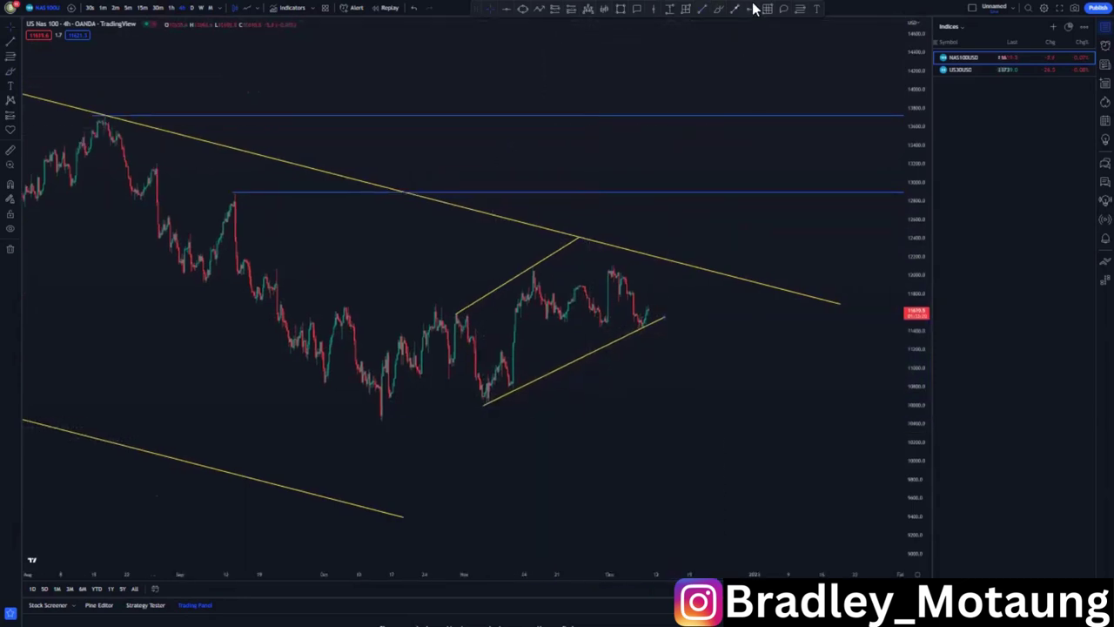
left_click(530, 266)
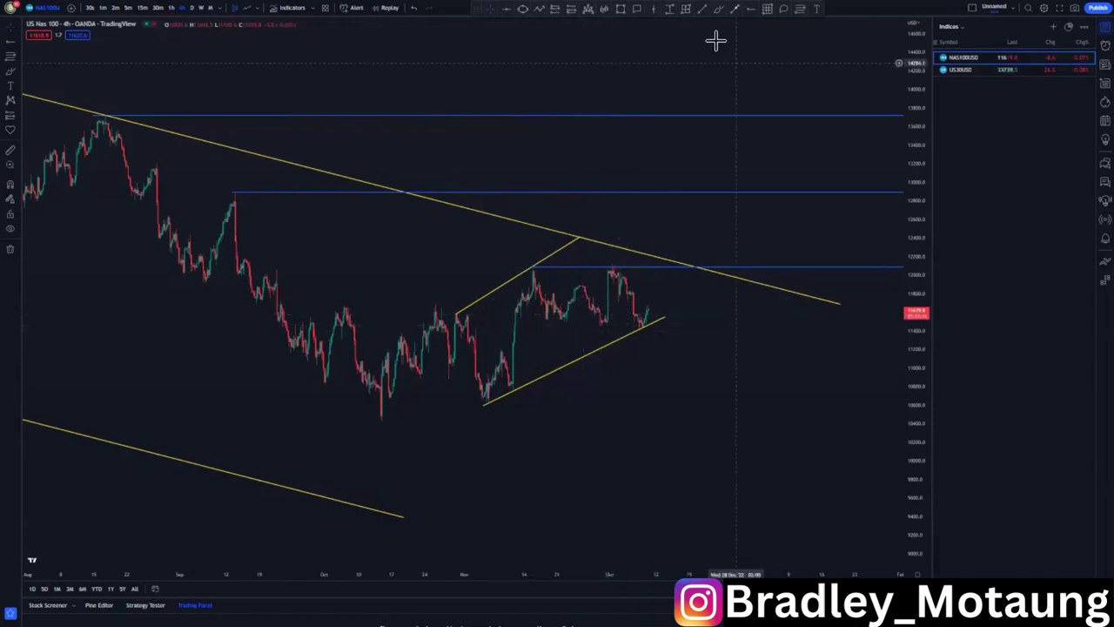
left_click(719, 11)
mouse_move(540, 264)
left_mouse_down()
mouse_move(514, 270)
mouse_move(541, 266)
left_mouse_up()
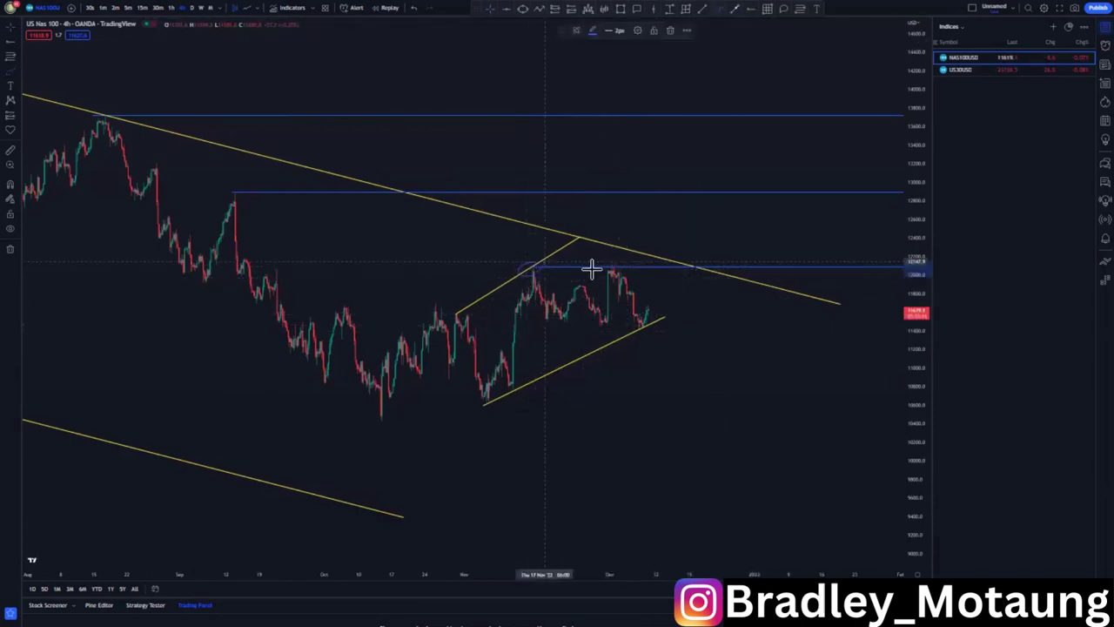
Circle the early-December high and sketch a rise to the upper channel line, branching into a drop and a breakout, with the Brush.
left_click_drag(621, 256, 598, 259)
mouse_move(647, 318)
left_mouse_down()
mouse_move(656, 284)
mouse_move(685, 256)
left_mouse_up()
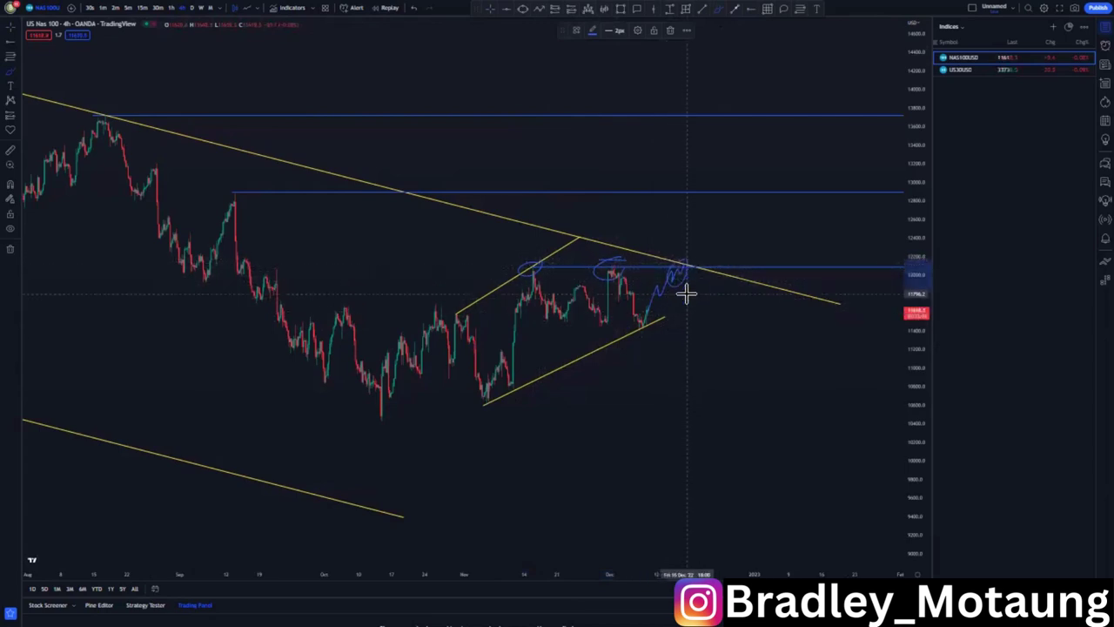
mouse_move(689, 277)
left_mouse_down()
mouse_move(711, 304)
mouse_move(722, 383)
left_mouse_up()
left_click_drag(687, 266, 724, 186)
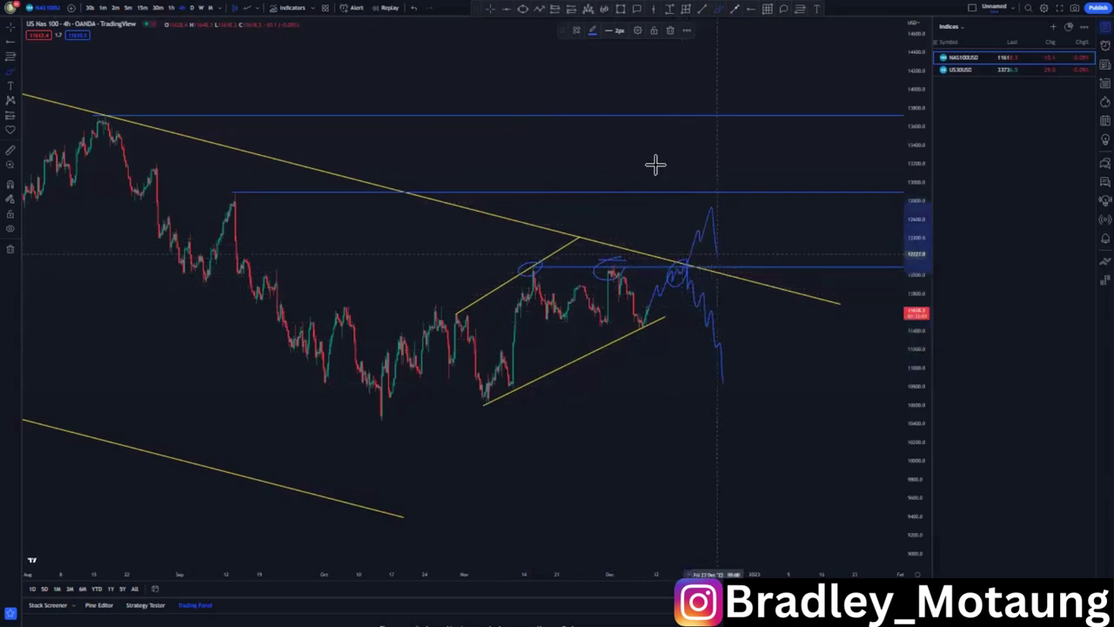
Undo the sketched price paths and the Brush circles around the November and December highs.
left_click(415, 10)
left_click(414, 10)
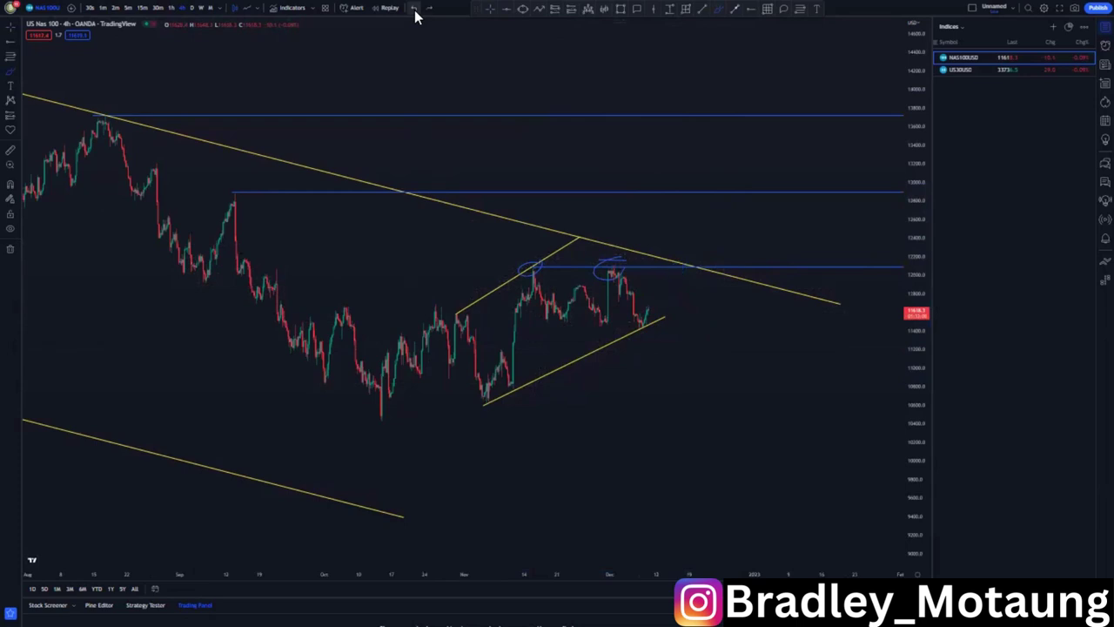
scroll(452, 249, "down", 3)
scroll(574, 273, "up", 3)
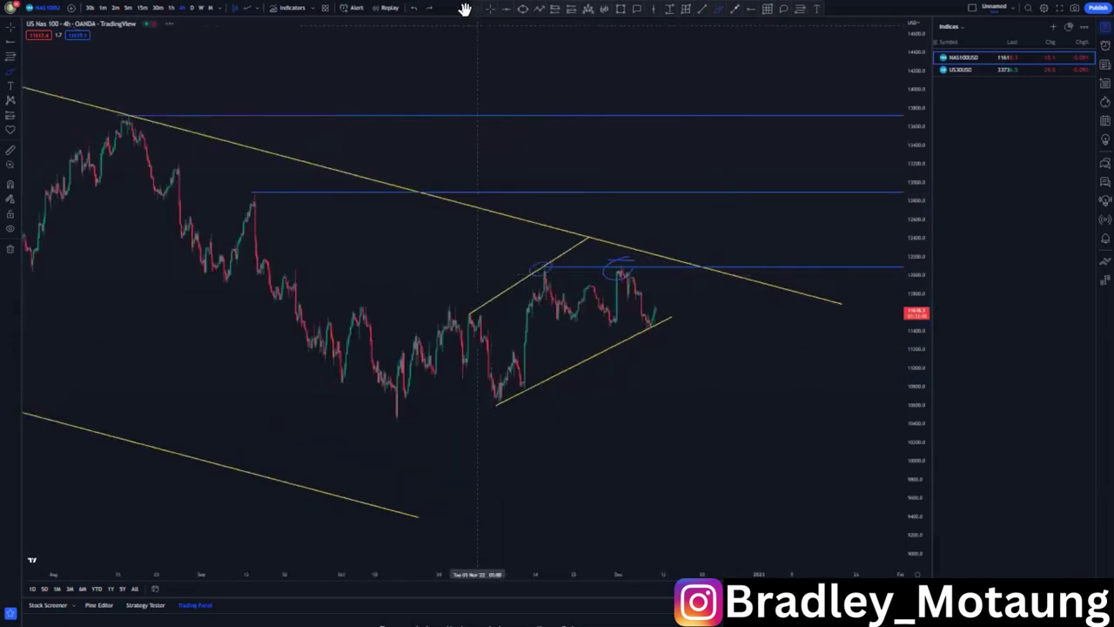
left_click(412, 7)
left_click(413, 8)
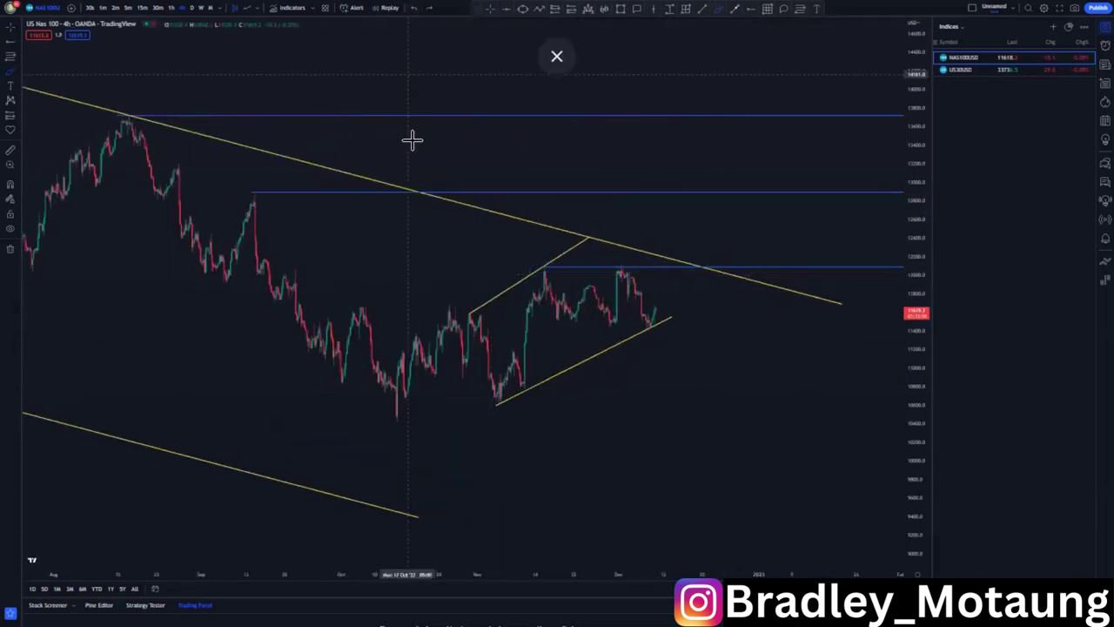
Draw two rising trend lines enclosing the late-July to mid-August rally, one above its highs and one under its lows.
scroll(412, 139, "down", 3)
scroll(355, 216, "up", 2)
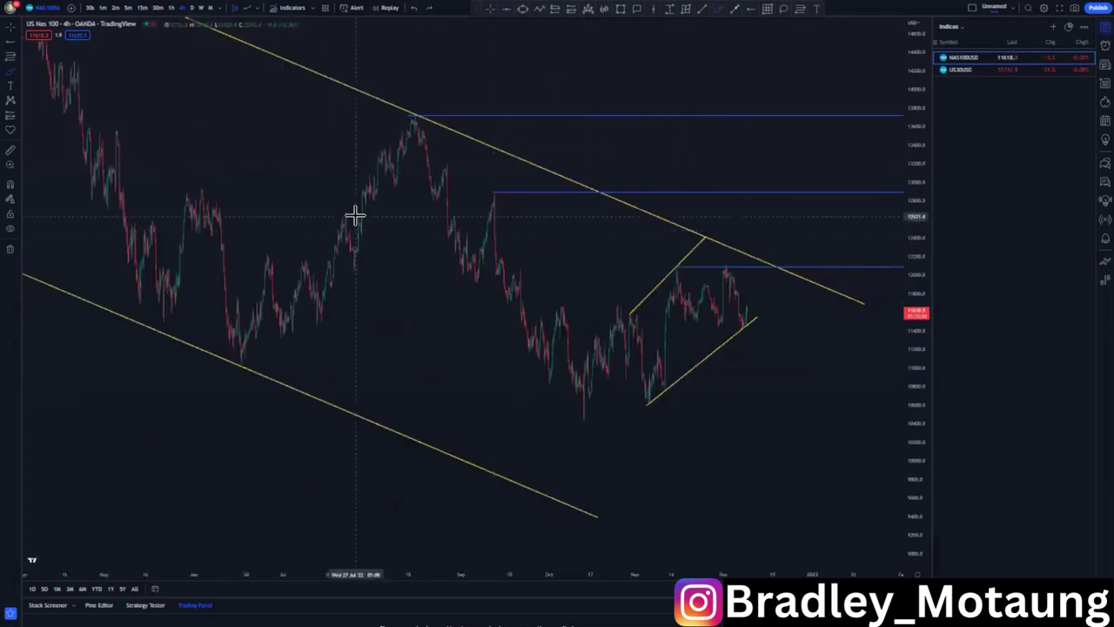
left_click_drag(391, 363, 564, 360)
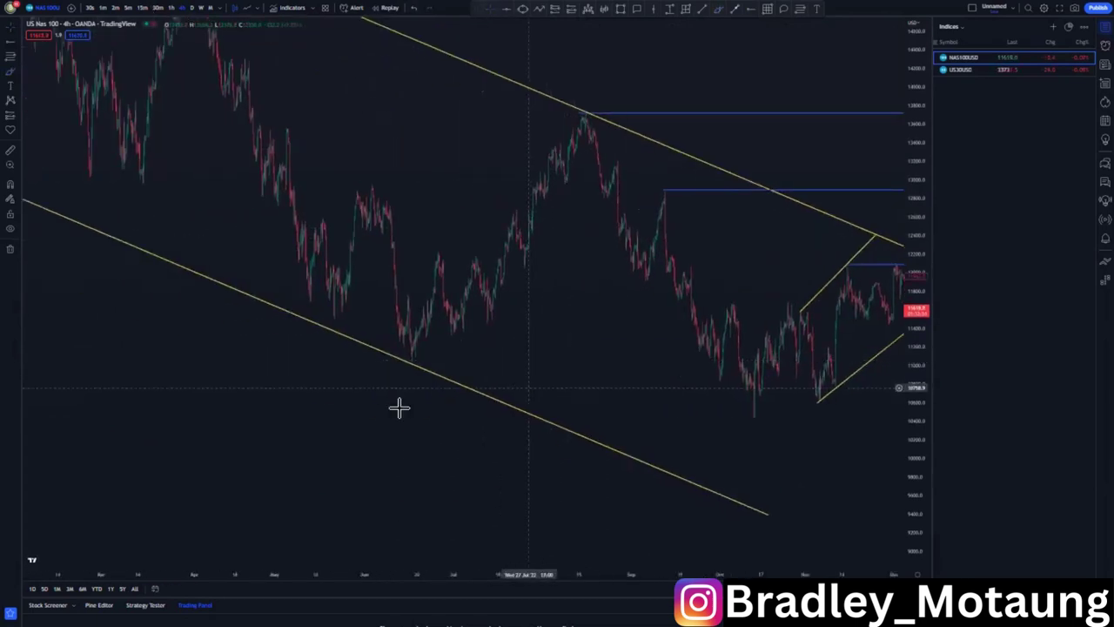
scroll(409, 396, "up", 3)
left_click(705, 10)
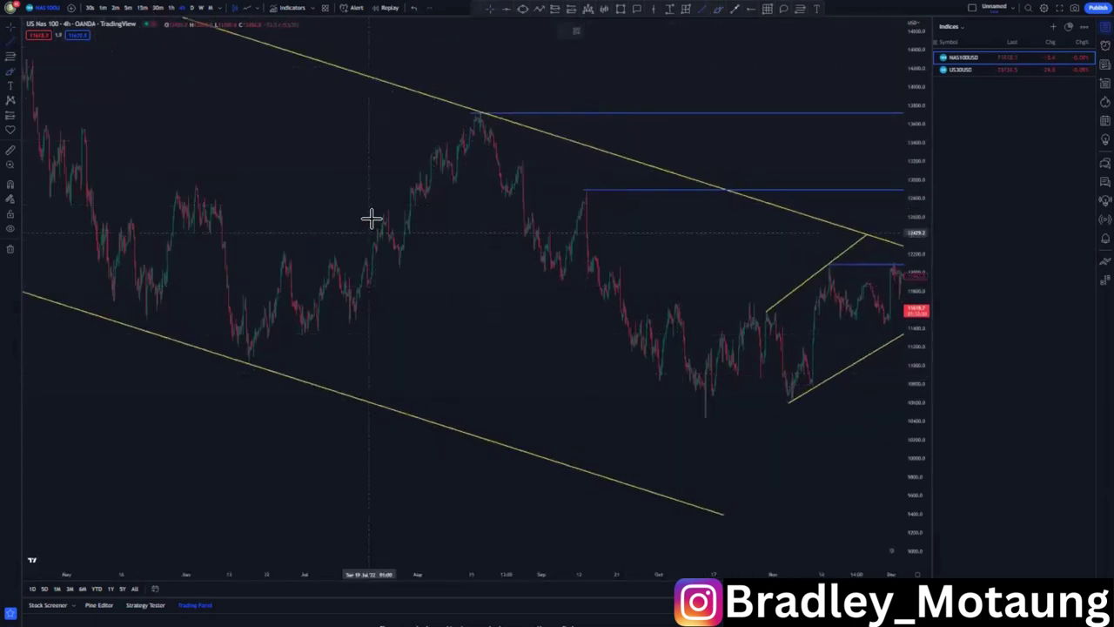
left_click(383, 215)
left_click(467, 107)
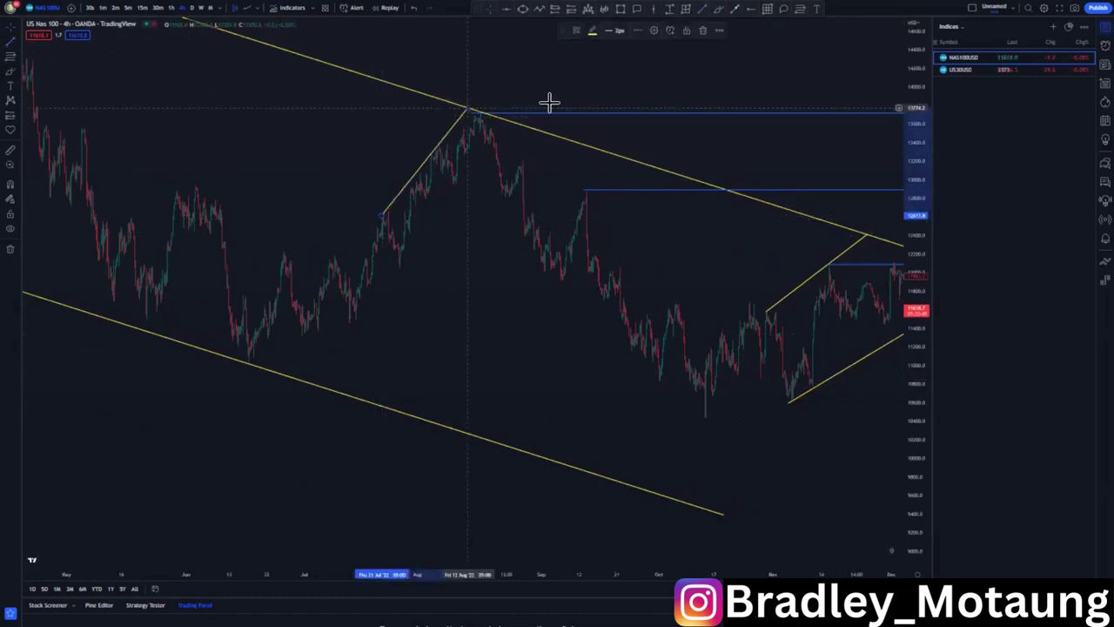
left_click(398, 265)
left_click(478, 144)
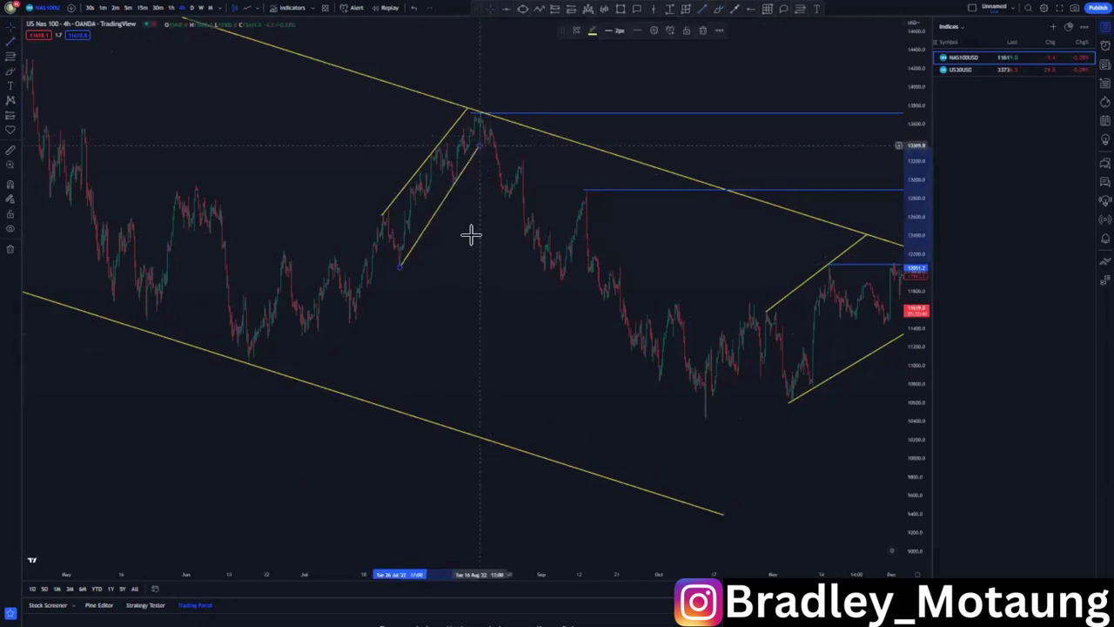
Draw two falling trend lines enclosing the September to October decline, from the mid-September high and the early-September low.
left_click(703, 7)
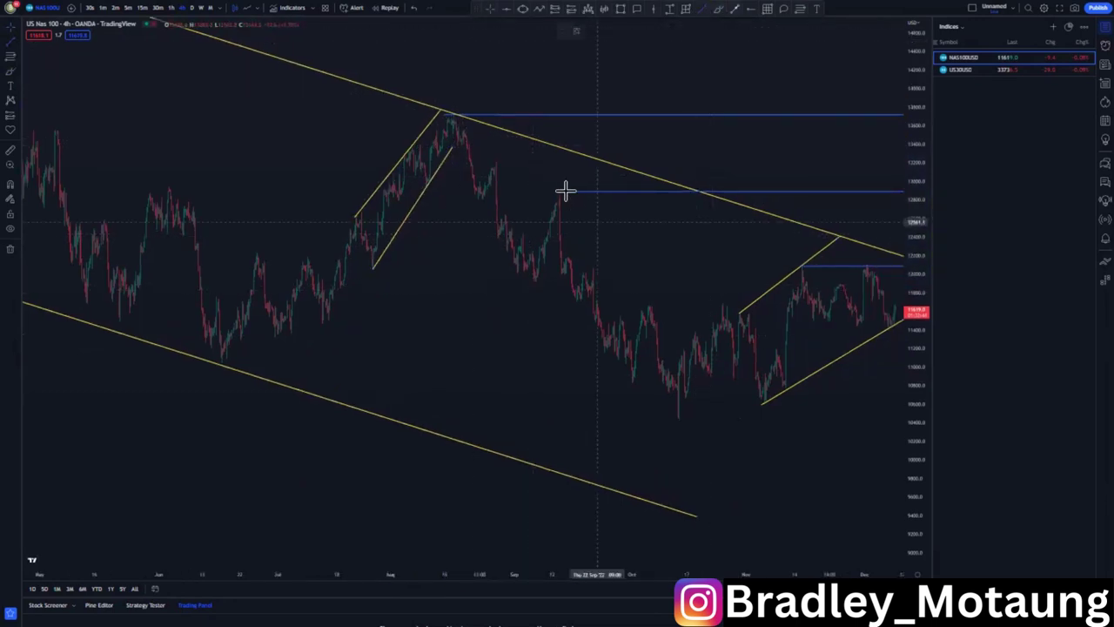
left_click(561, 190)
left_click(676, 336)
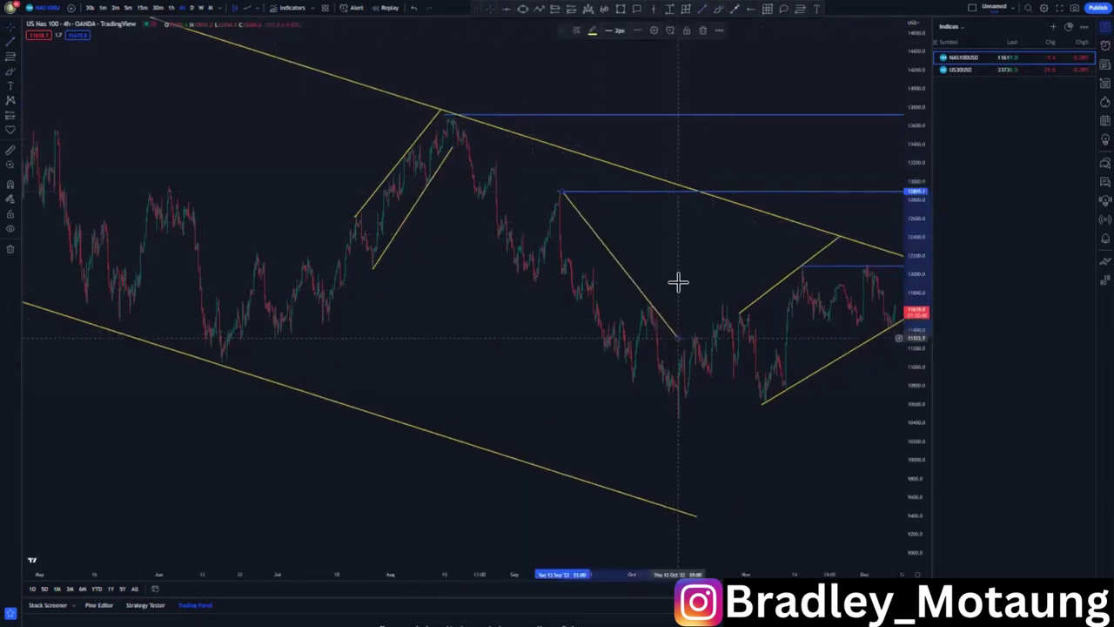
left_click(697, 8)
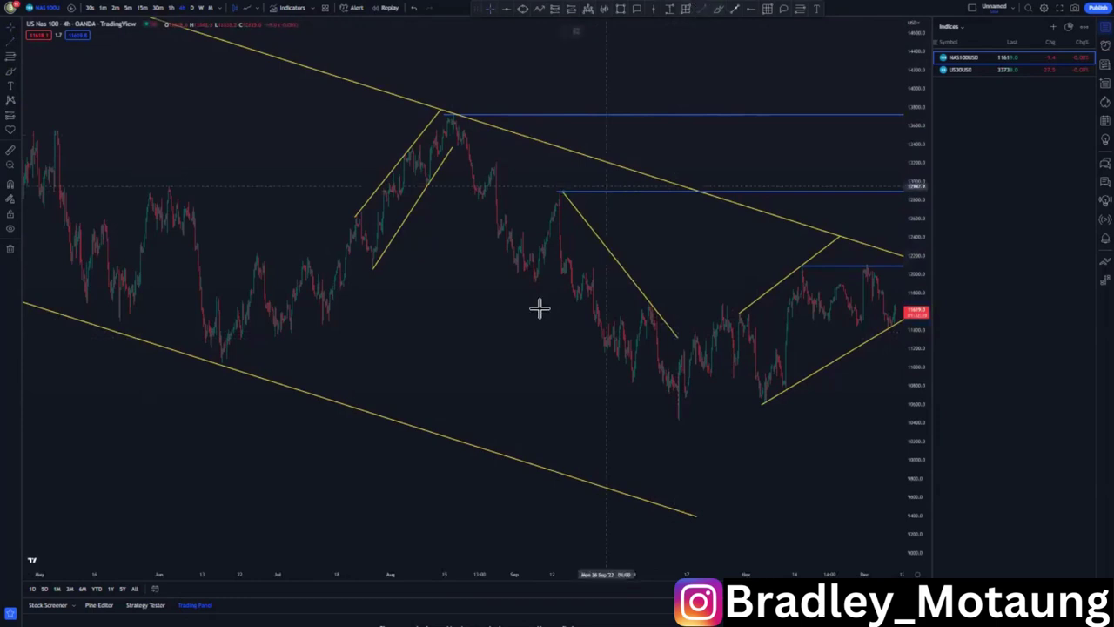
left_click(533, 273)
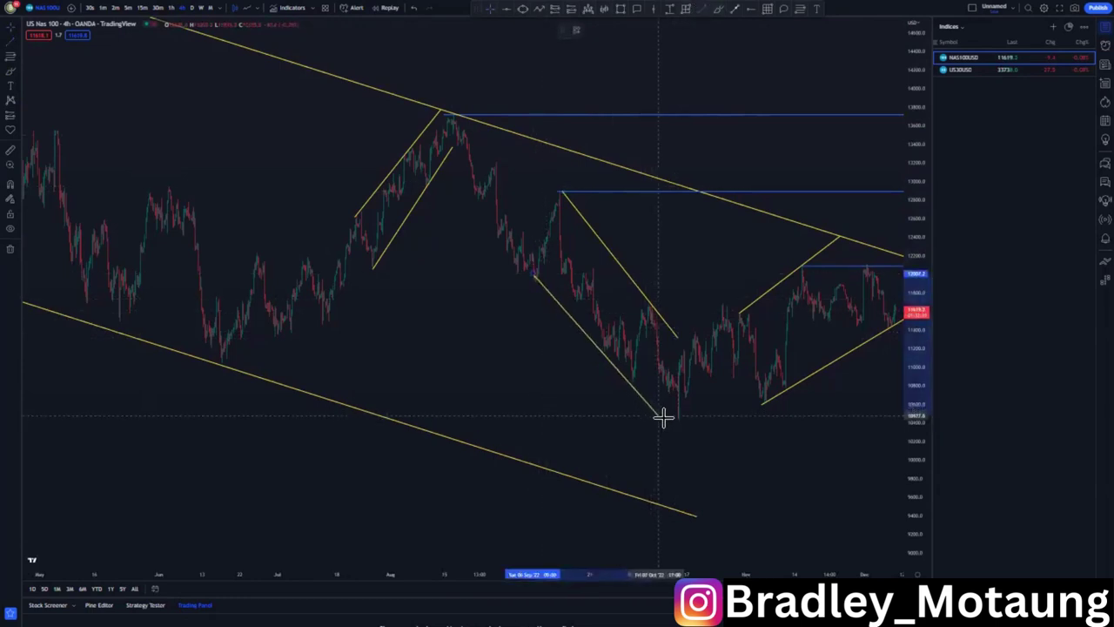
left_click(663, 417)
Adjust the endpoints of the decline's upper trend line at the mid-September high and in mid-October.
left_click_drag(639, 438, 598, 447)
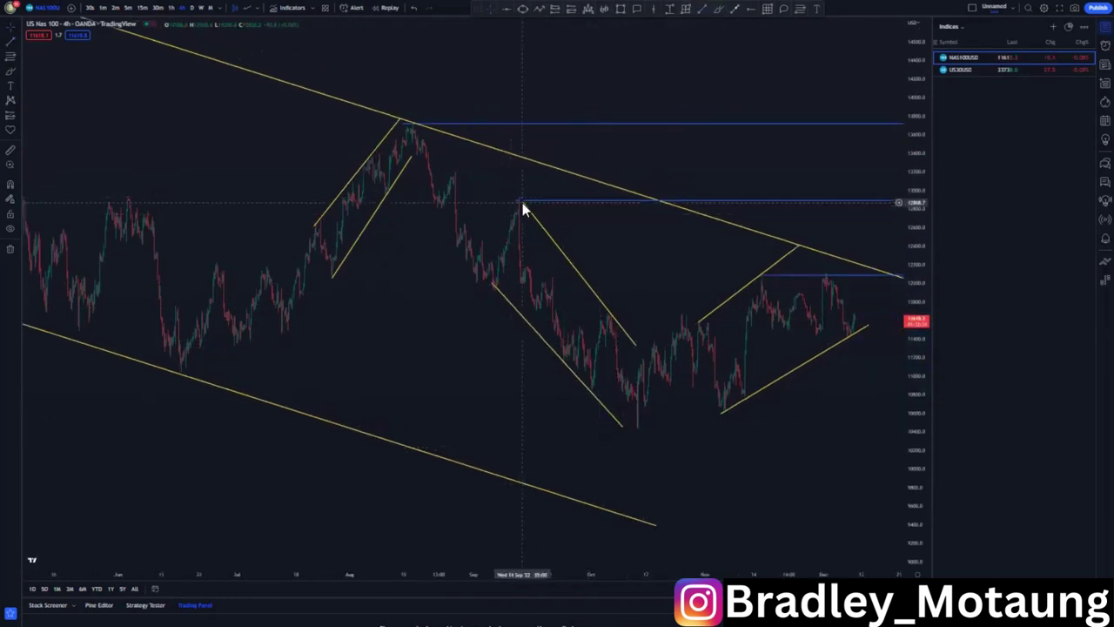
left_click(521, 203)
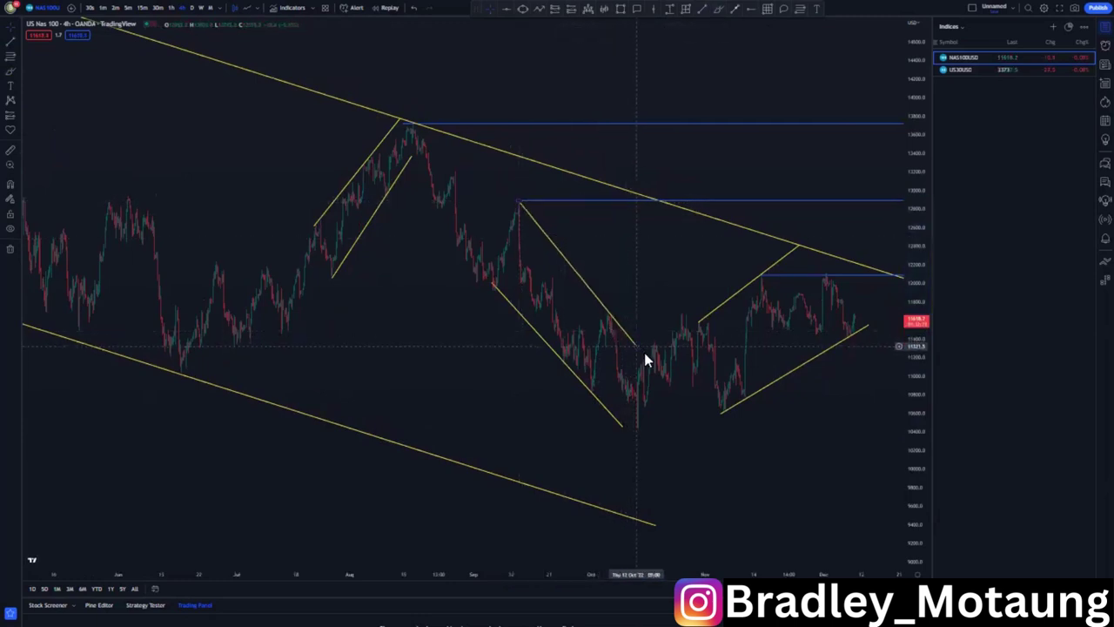
left_click_drag(638, 346, 645, 355)
Circle the September high and falling channel, sketch a rise to that level and a drop with the Brush, and undo these markings.
left_click_drag(624, 284, 557, 279)
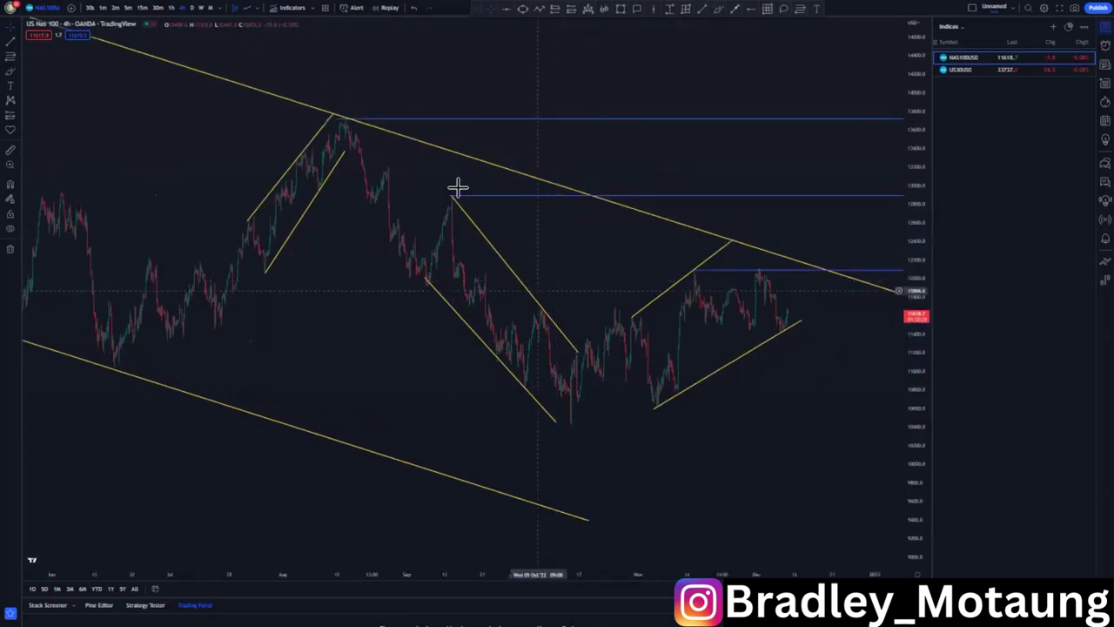
mouse_move(457, 187)
left_mouse_down()
mouse_move(499, 218)
mouse_move(443, 192)
mouse_move(483, 414)
left_mouse_up()
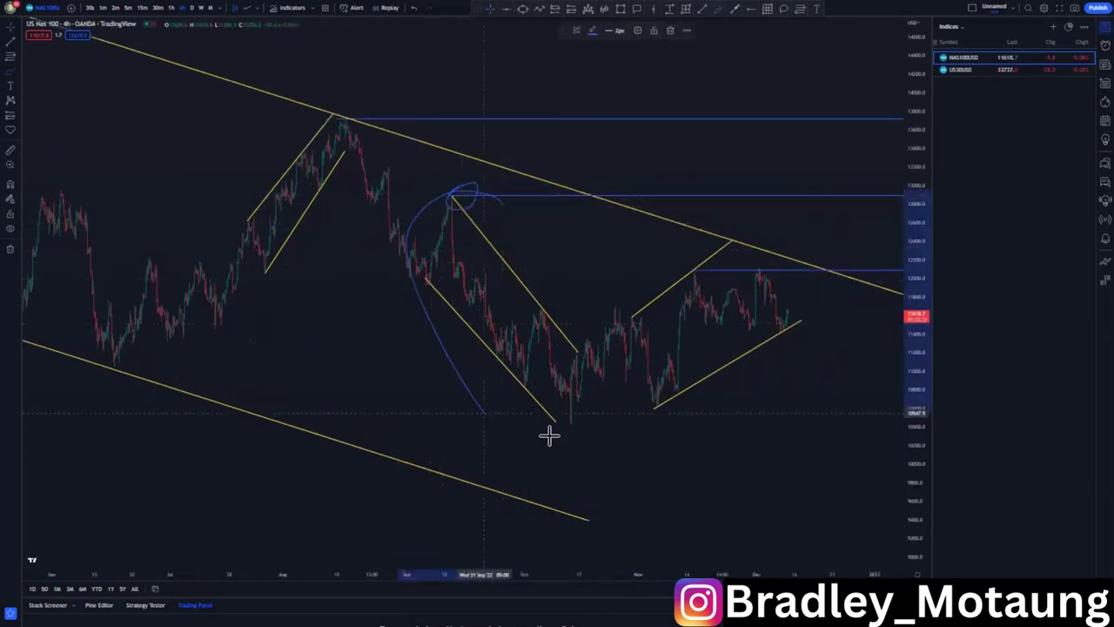
left_click_drag(549, 435, 505, 211)
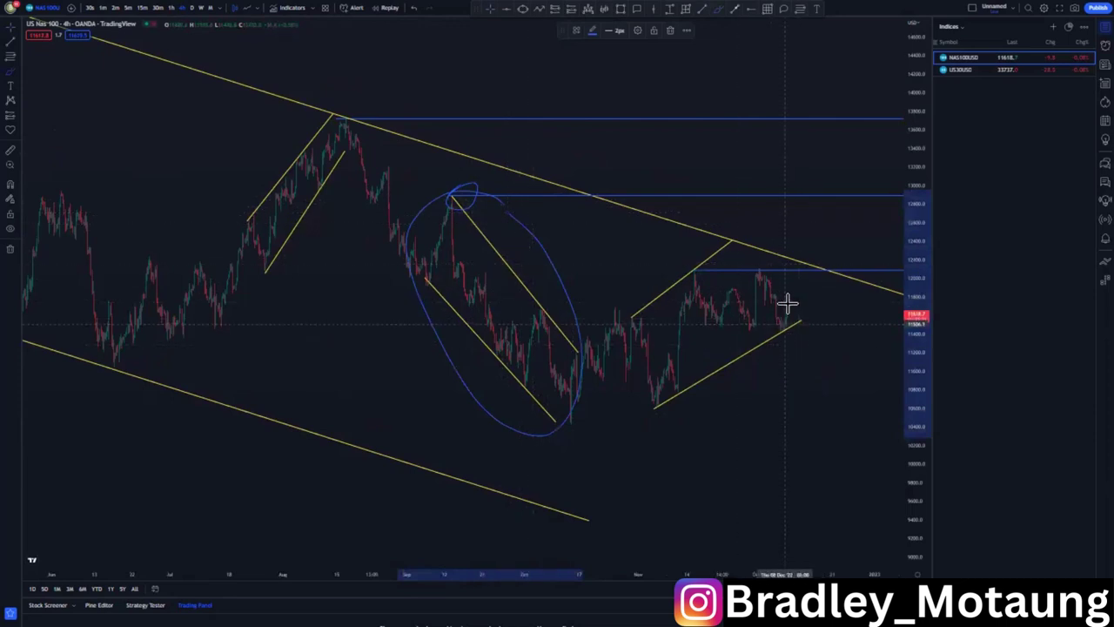
mouse_move(786, 323)
left_mouse_down()
mouse_move(806, 253)
mouse_move(830, 202)
mouse_move(840, 201)
mouse_move(848, 304)
mouse_move(864, 338)
mouse_move(853, 405)
left_mouse_up()
scroll(542, 217, "down", 2)
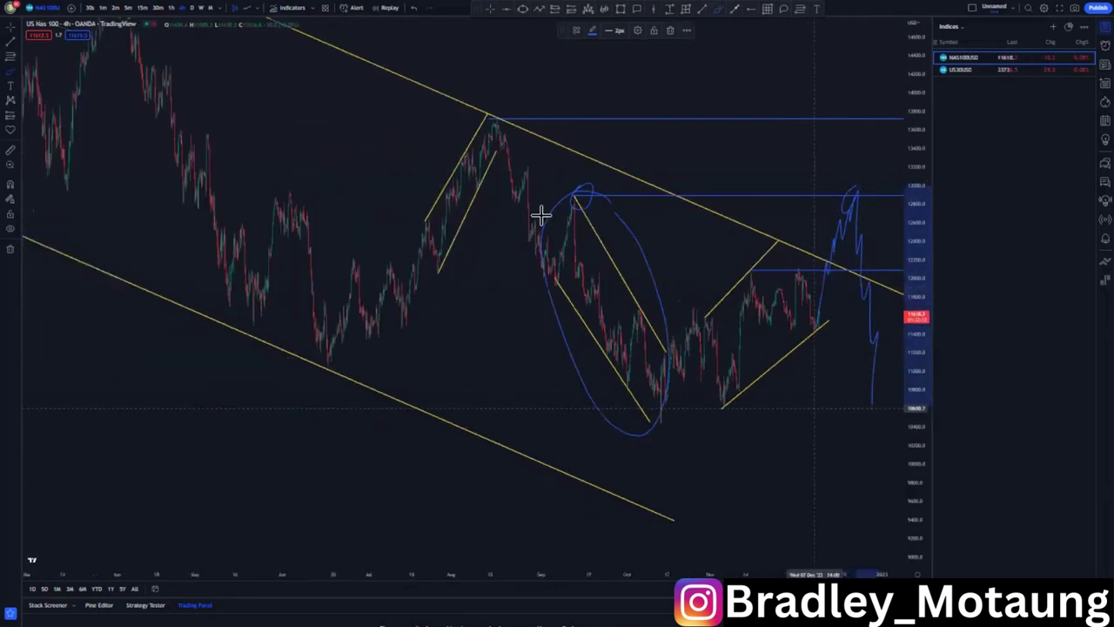
left_click(416, 9)
left_click(416, 9)
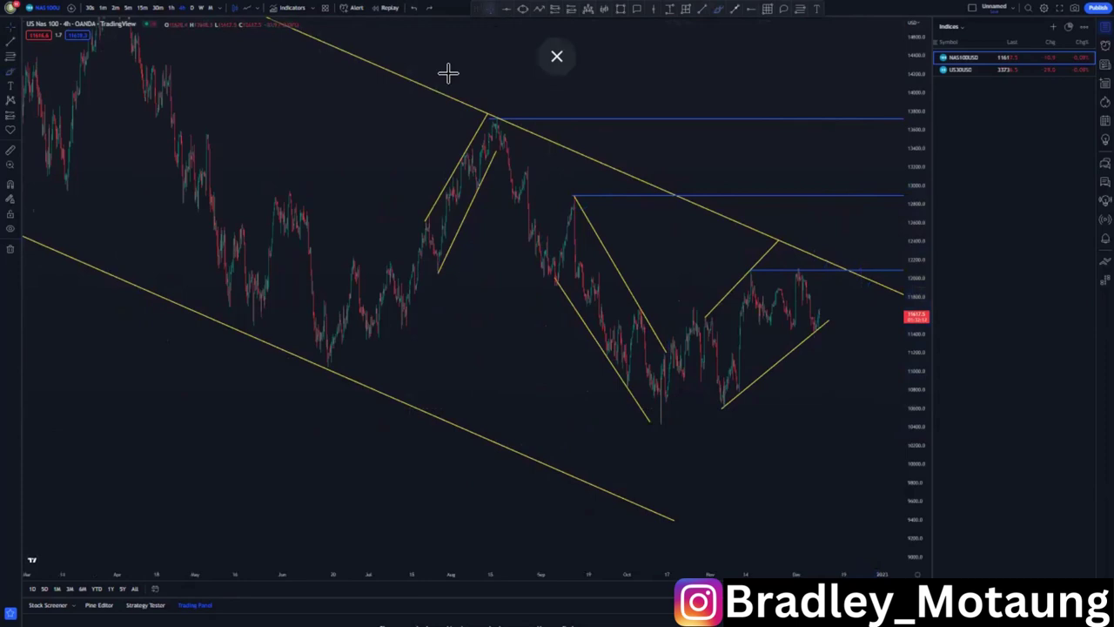
Switch the chart to the 1-hour timeframe and compress the price scale to fit the price action from June to December.
scroll(702, 406, "up", 3)
left_click_drag(702, 406, 583, 374)
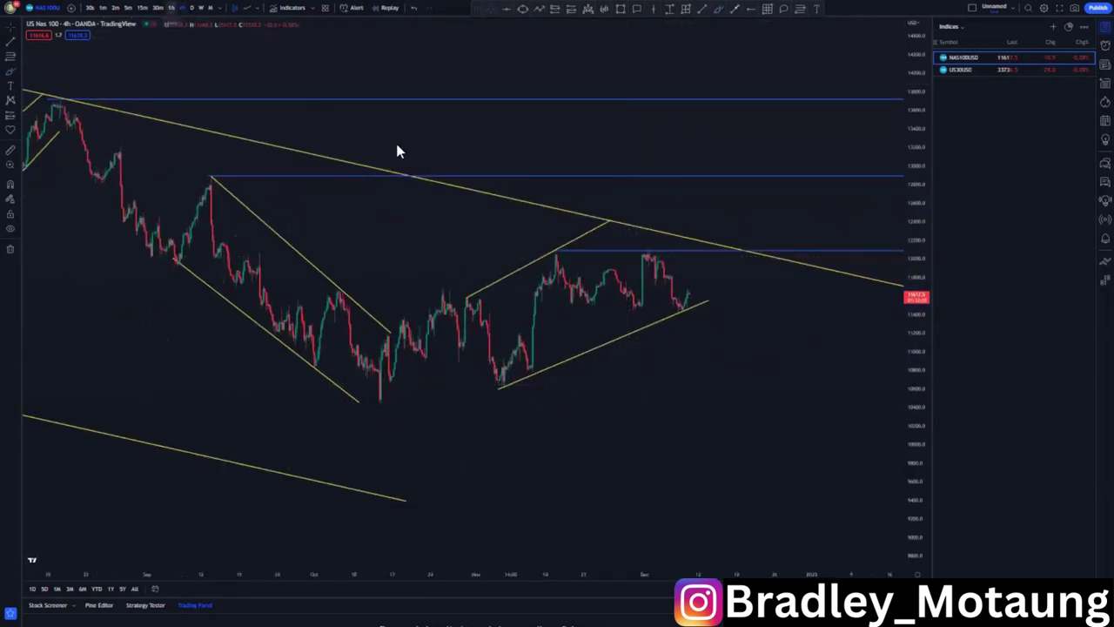
type("1h")
key("Return")
scroll(661, 305, "down", 3)
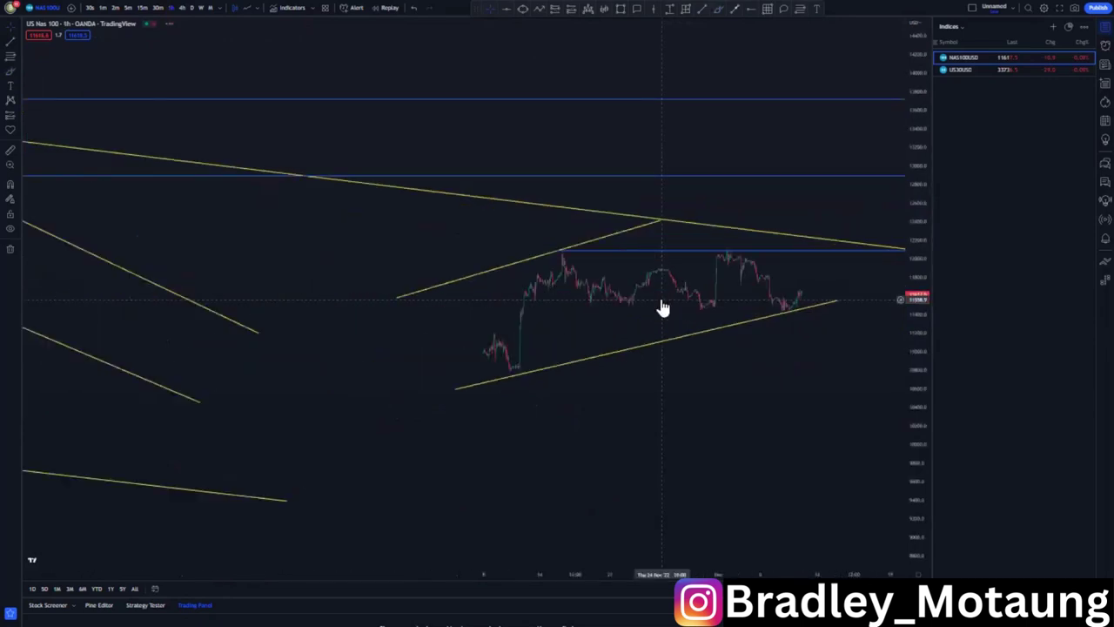
scroll(663, 304, "down", 5)
left_click_drag(727, 415, 530, 381)
scroll(530, 382, "down", 4)
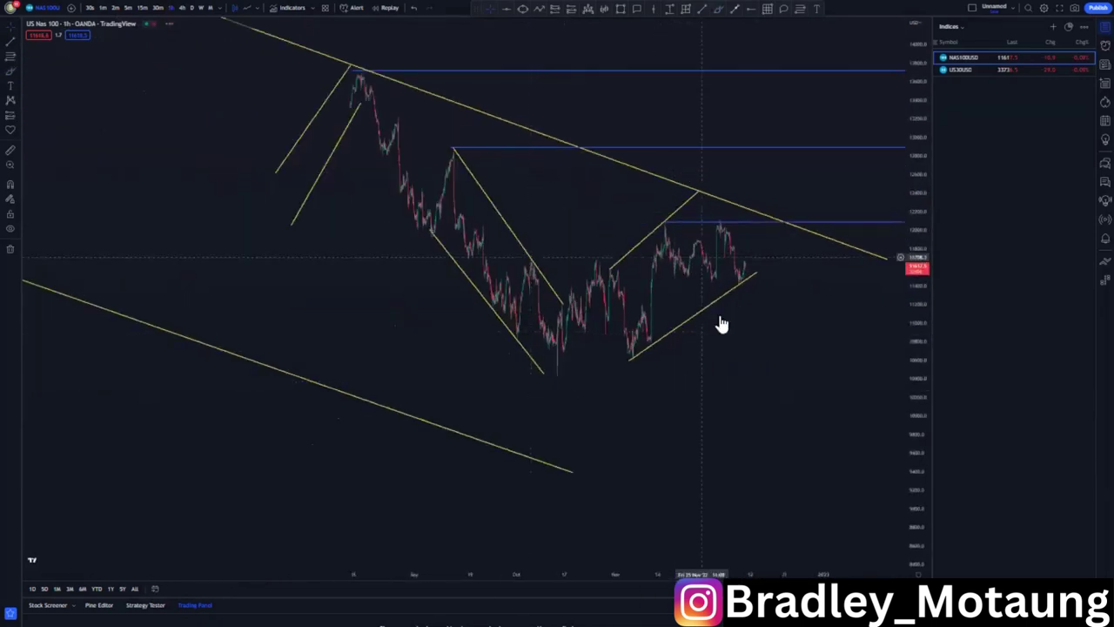
left_click_drag(917, 221, 910, 290)
left_click_drag(771, 403, 713, 409)
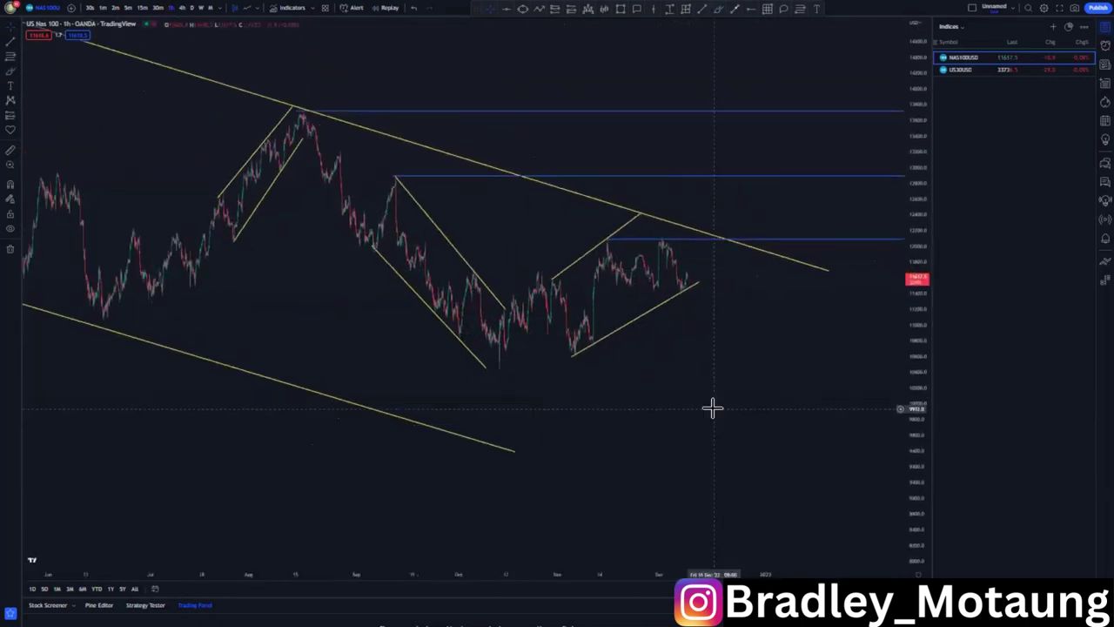
Draw an arrow from the current price up to the horizontal ray at the November high and colour it blue.
left_click(735, 9)
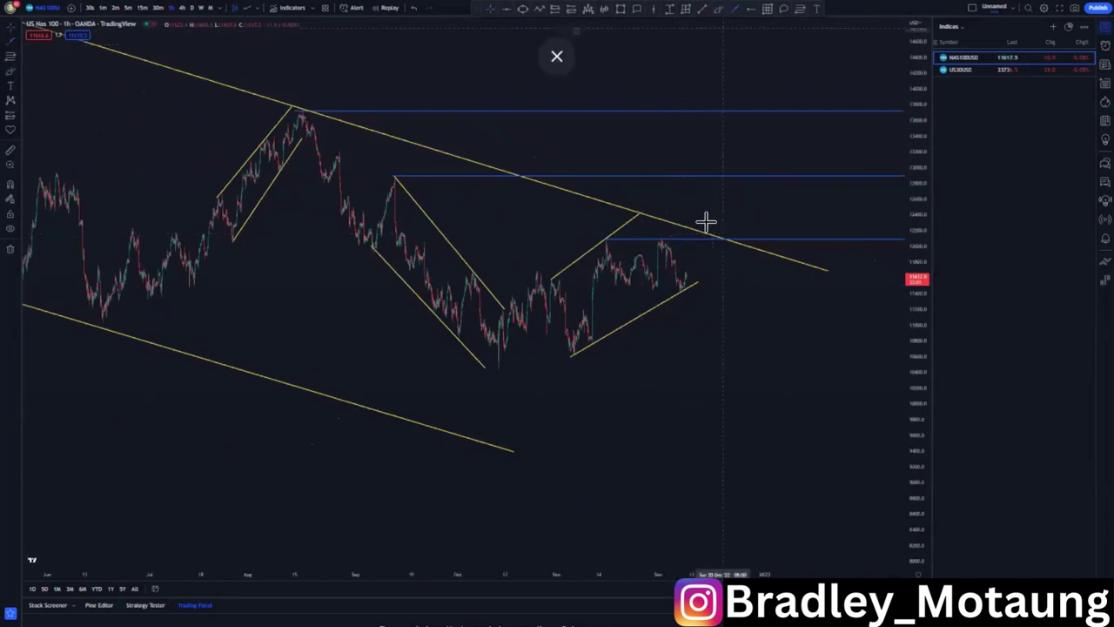
left_click(696, 235)
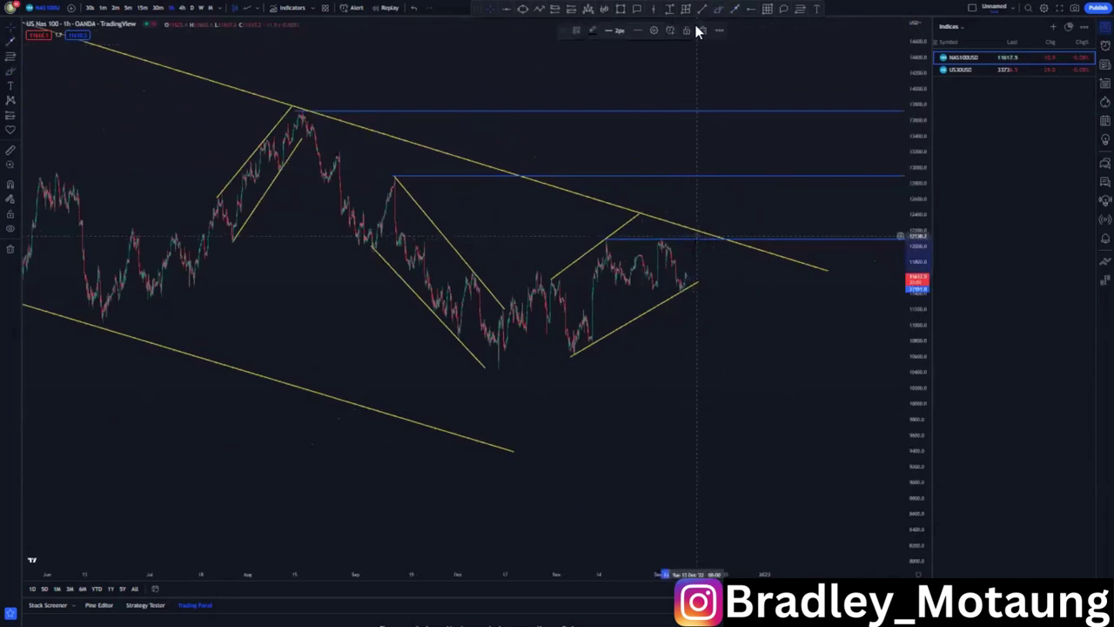
left_click(594, 32)
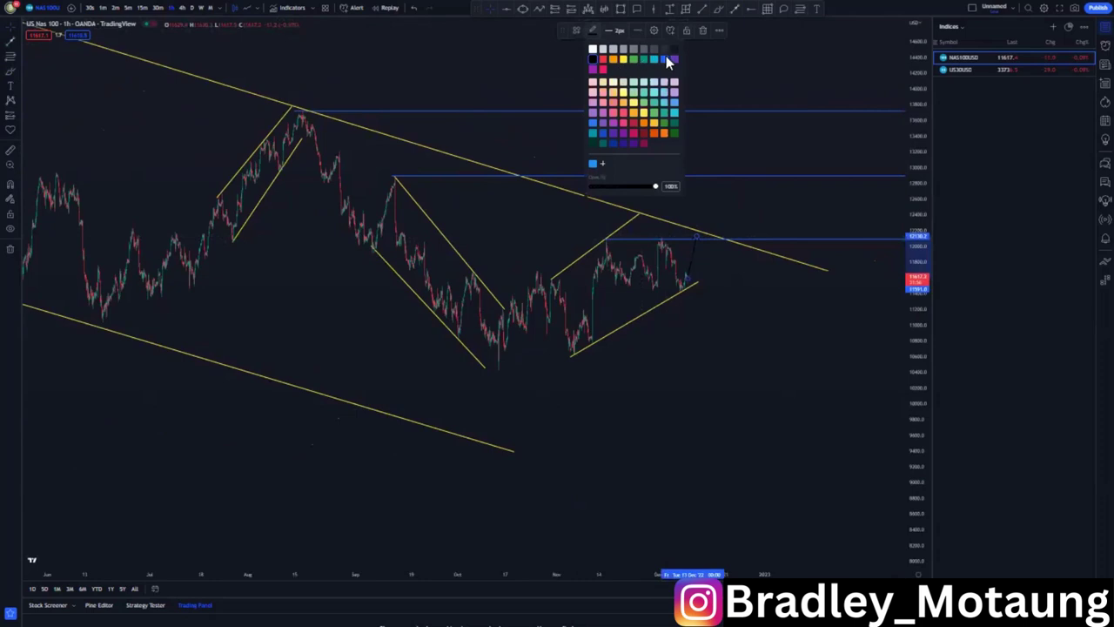
left_click(667, 59)
left_click(721, 75)
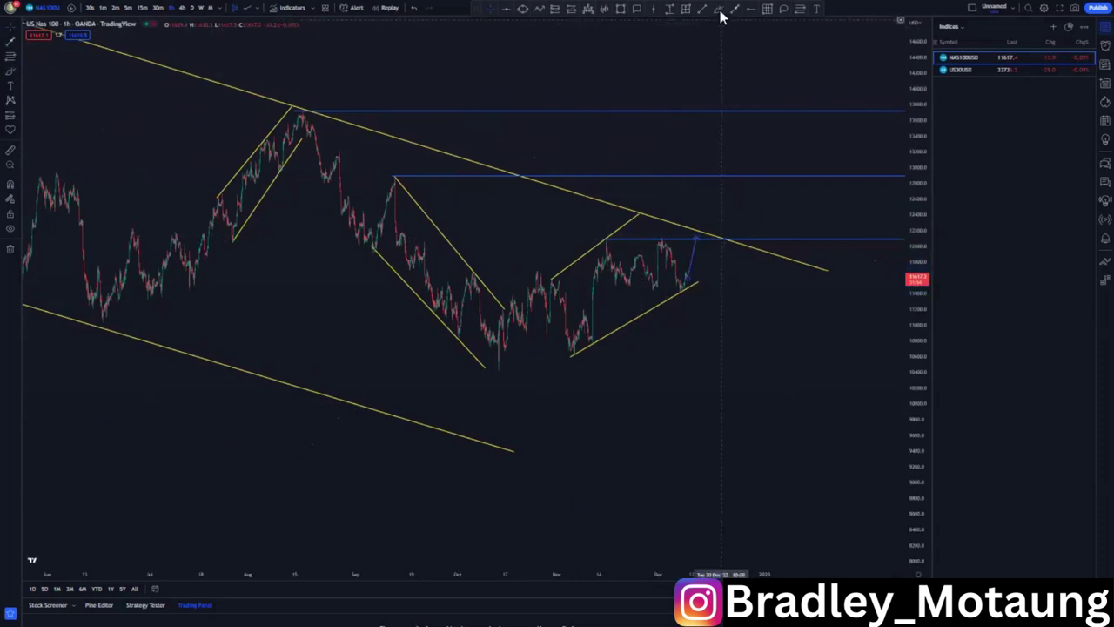
Brush a downward and an upward path from the arrow's tip and circle the area where the ray nears the falling channel line.
left_click(699, 235)
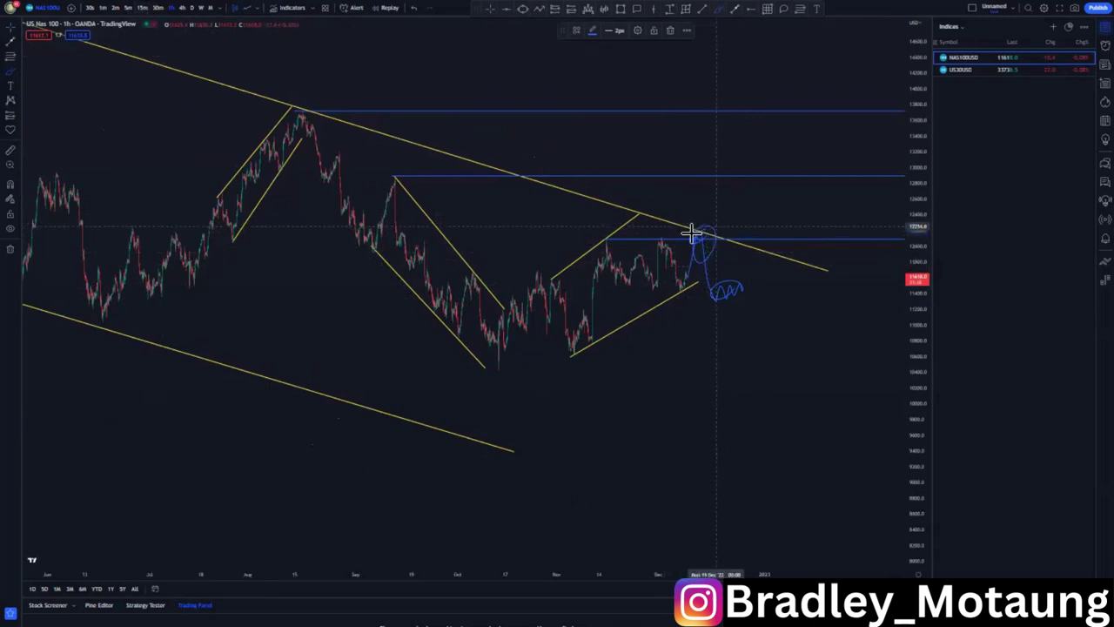
left_click_drag(691, 232, 711, 244)
left_click(415, 9)
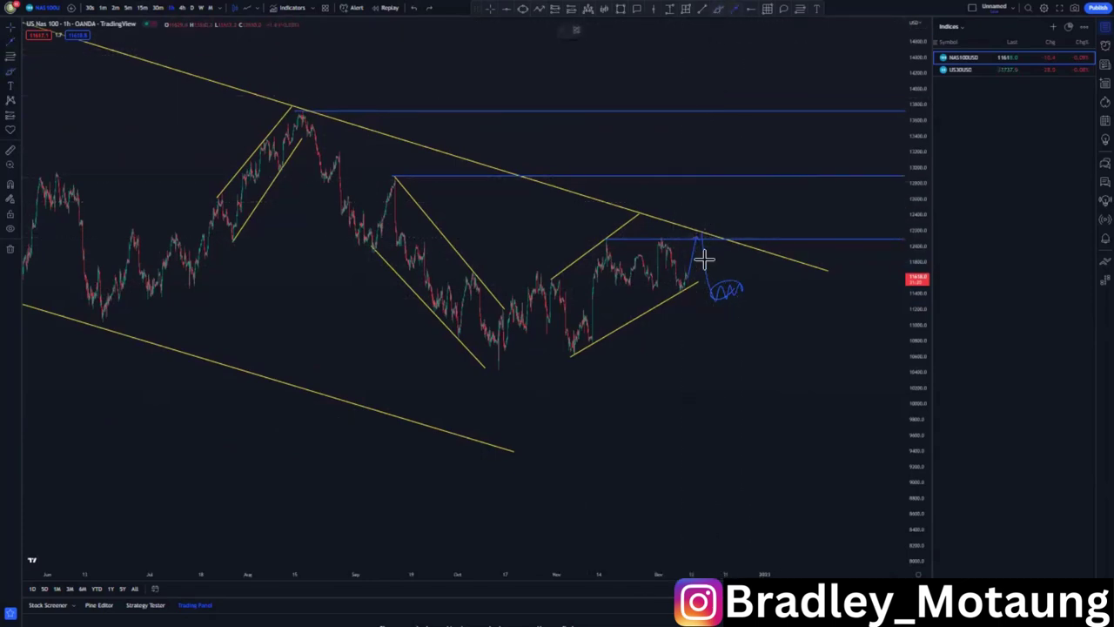
left_click(702, 227)
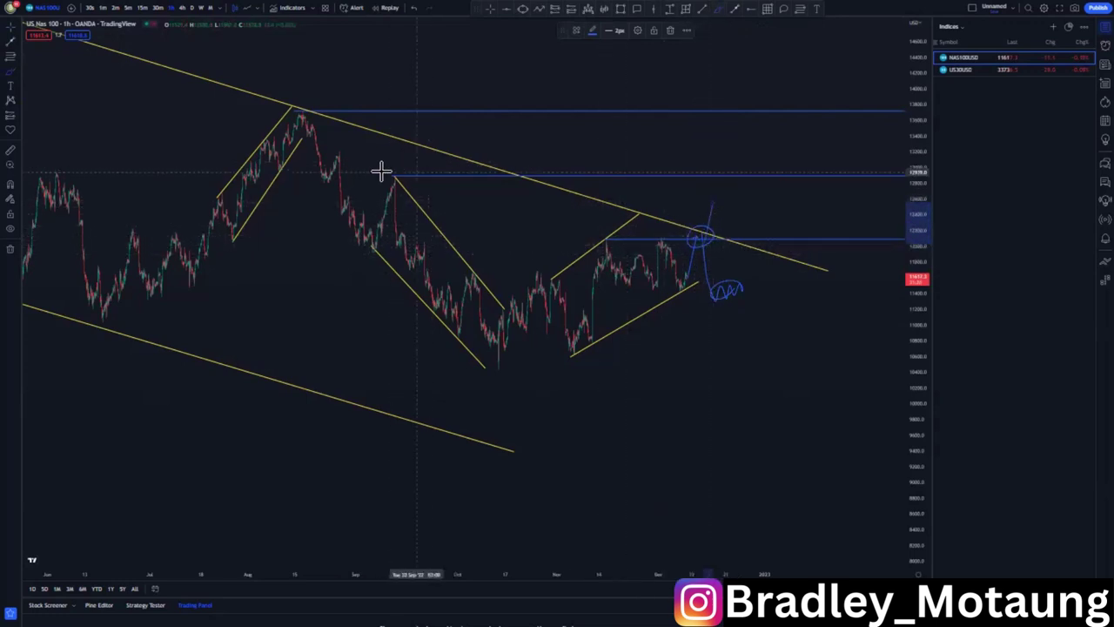
Circle the mid-September high with the Brush and mark the same level above the projected breakout.
left_click_drag(400, 164, 384, 166)
mouse_move(717, 168)
left_mouse_down()
mouse_move(699, 194)
mouse_move(711, 182)
left_mouse_up()
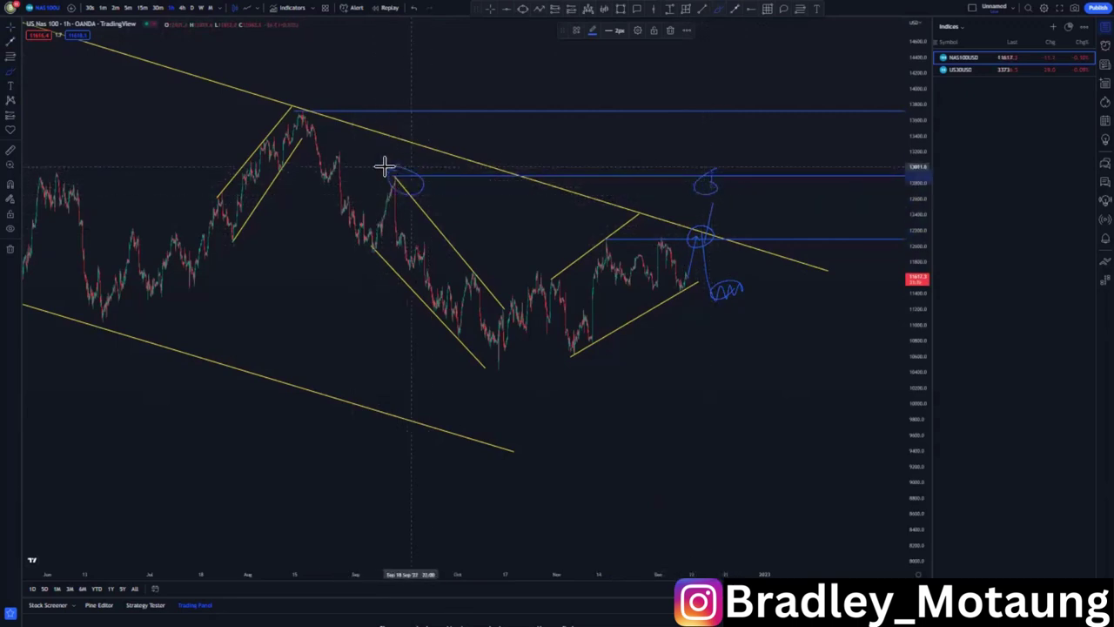
left_click_drag(384, 166, 411, 169)
left_click_drag(720, 171, 715, 177)
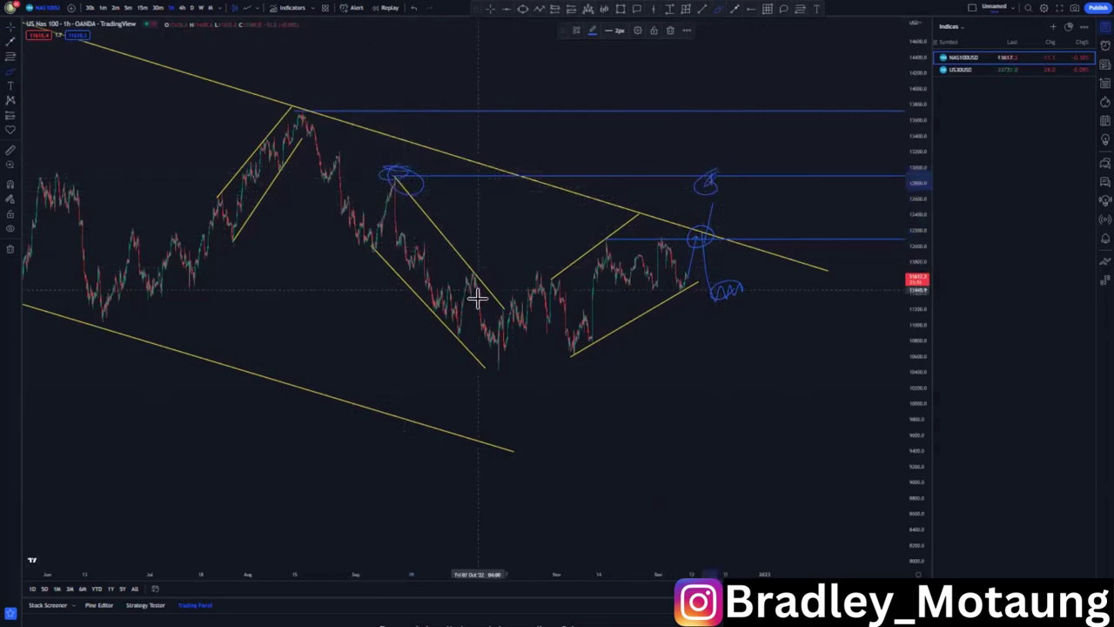
left_click_drag(917, 115, 896, 191)
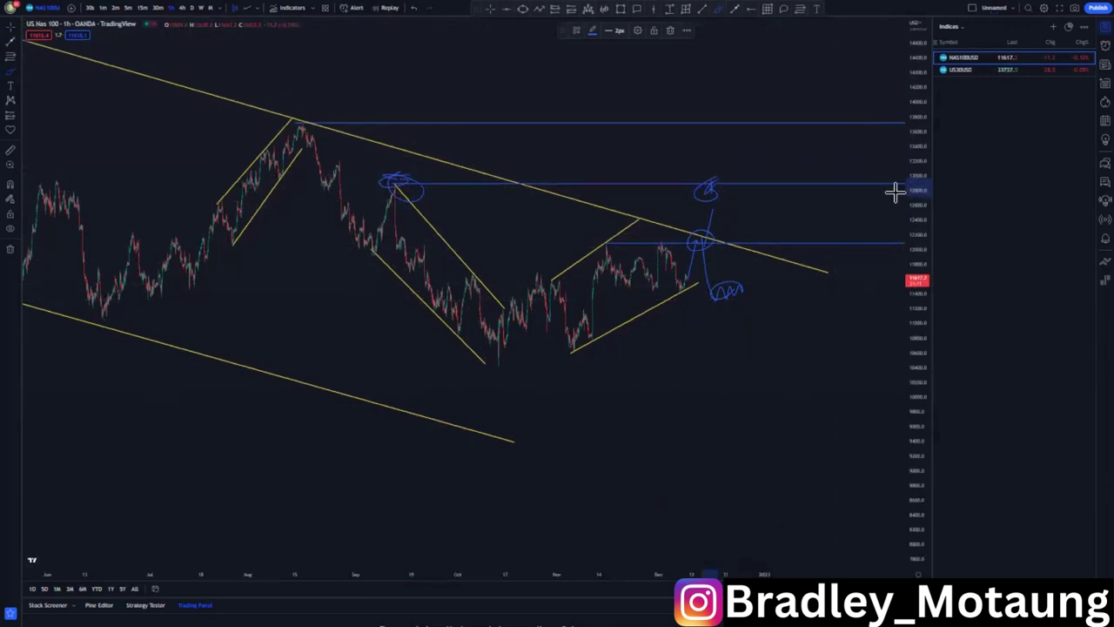
Open the US30USD chart from the watchlist and remove its three existing drawings.
left_click(972, 73)
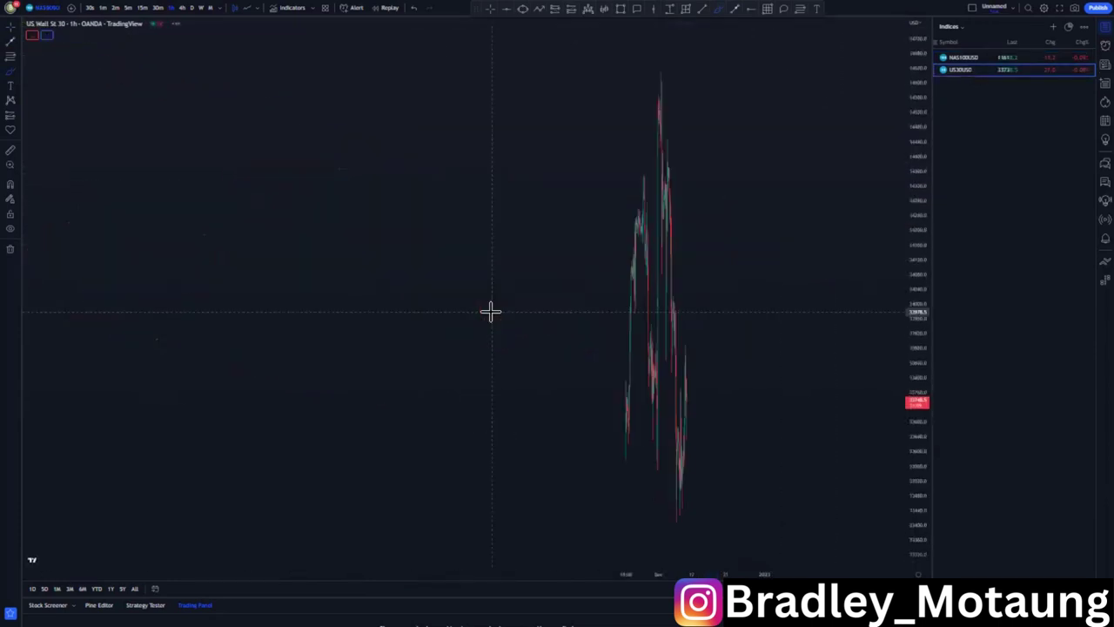
left_click(10, 249)
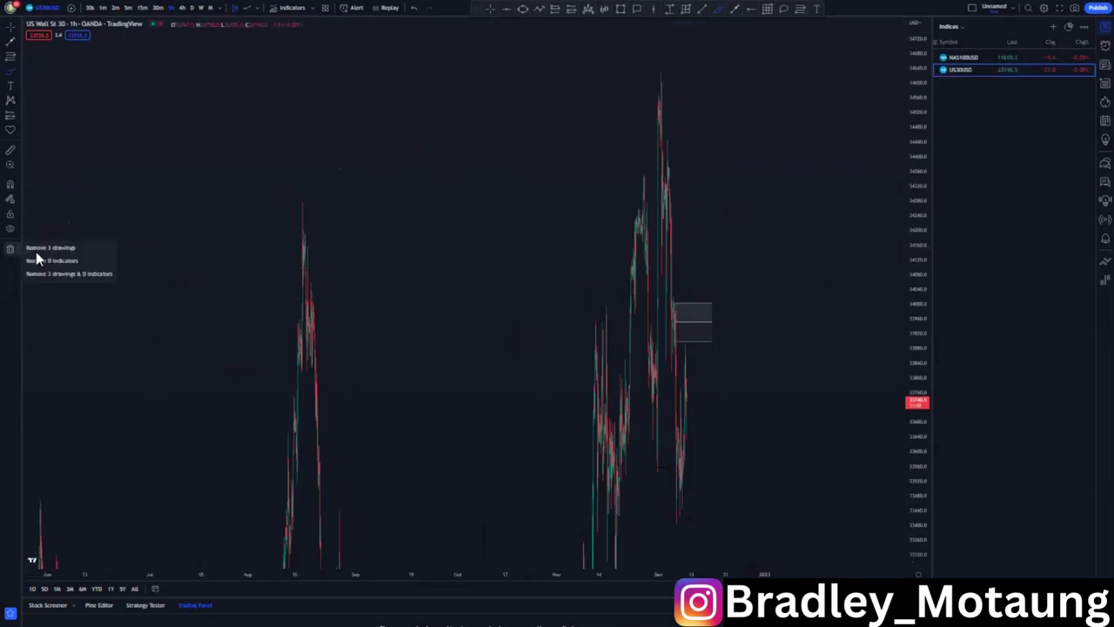
left_click(51, 247)
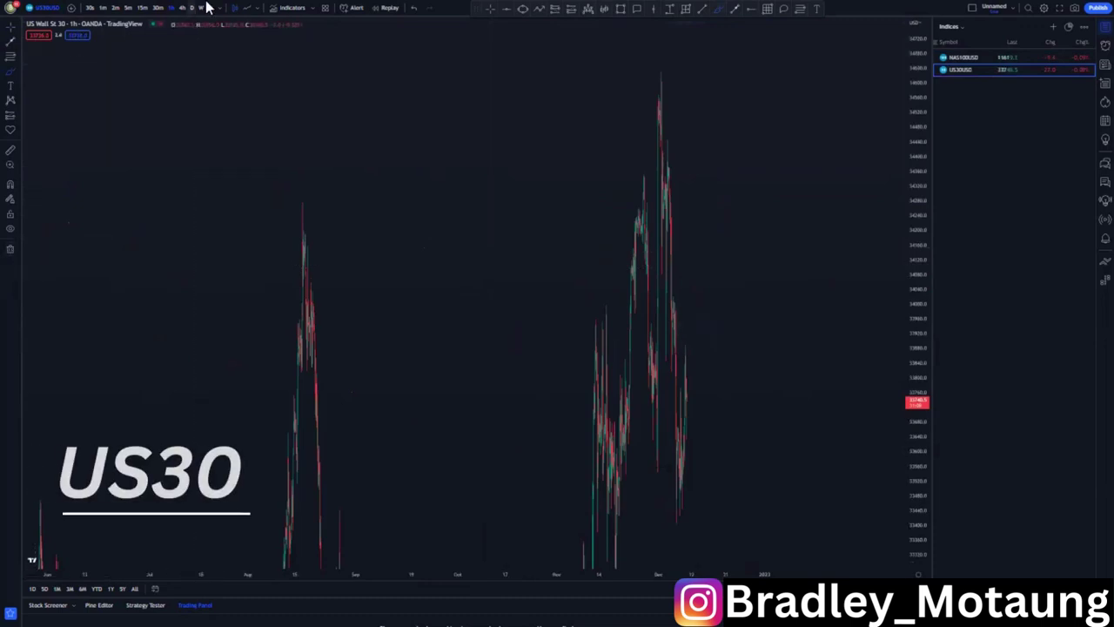
Switch the chart to the weekly timeframe and reset the chart view.
left_click(205, 7)
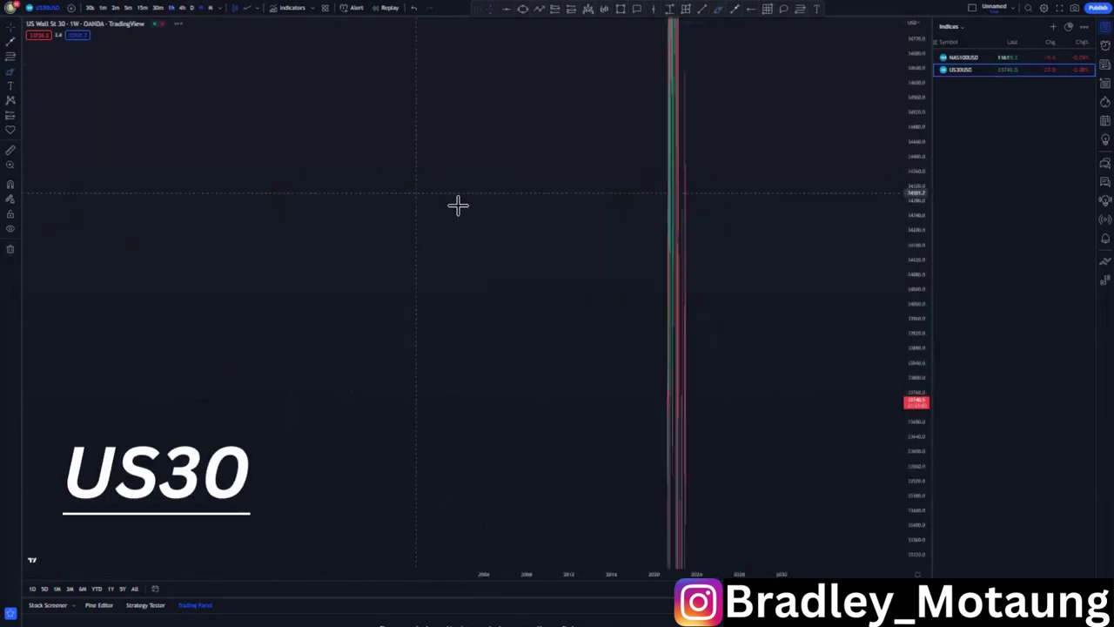
right_click(454, 163)
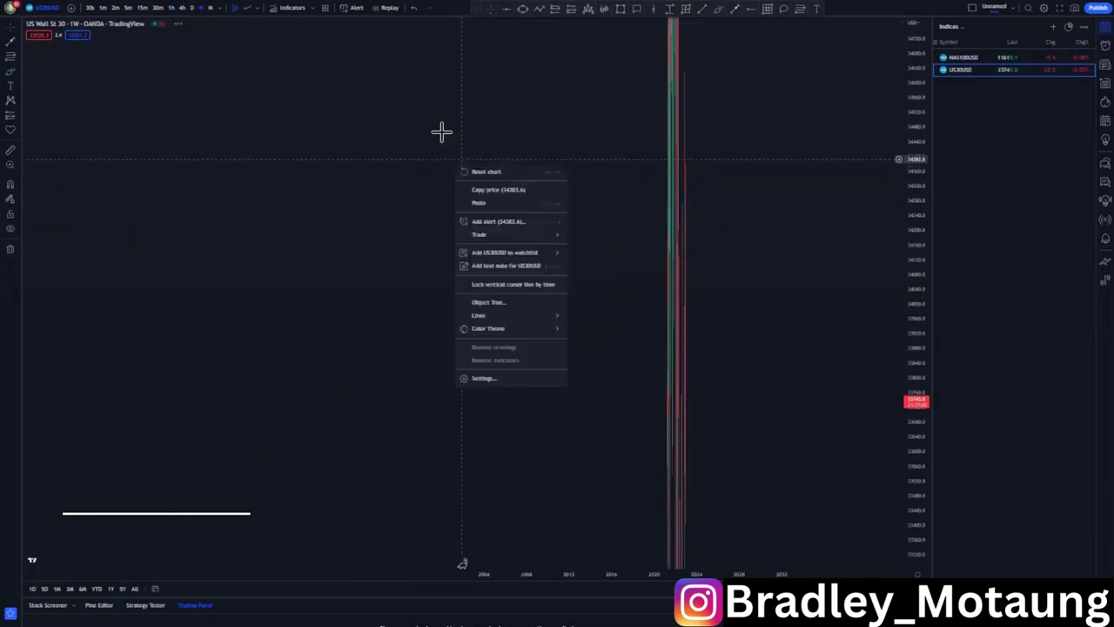
left_click(491, 169)
scroll(490, 166, "up", 5)
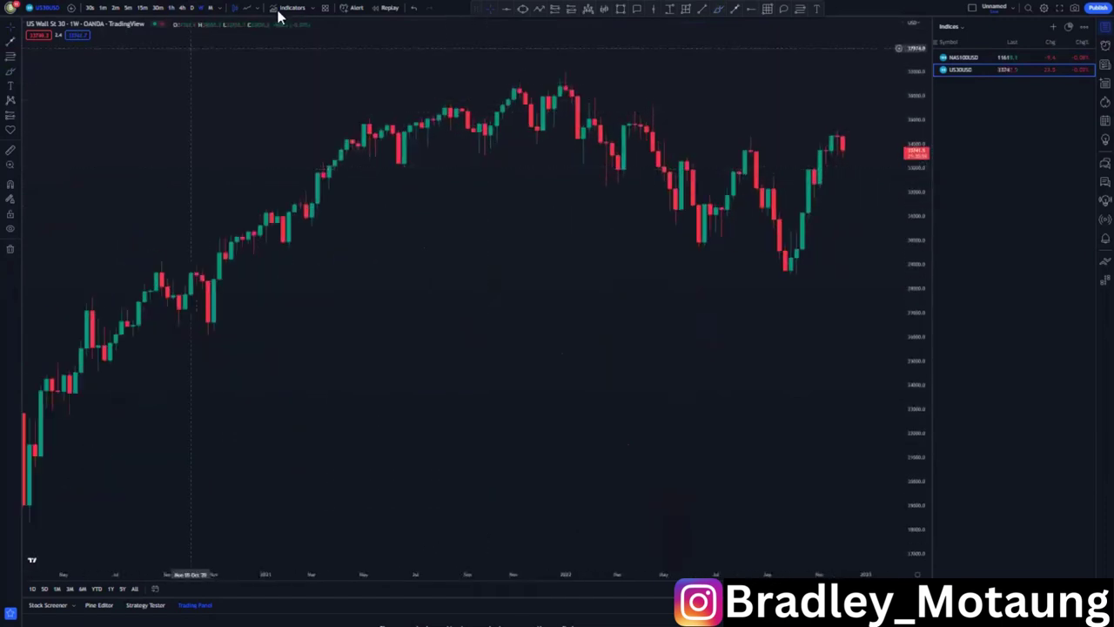
Place horizontal rays at the August 2022 high, the April 2022 high and the mid-November 2020 low.
left_click_drag(581, 280, 411, 318)
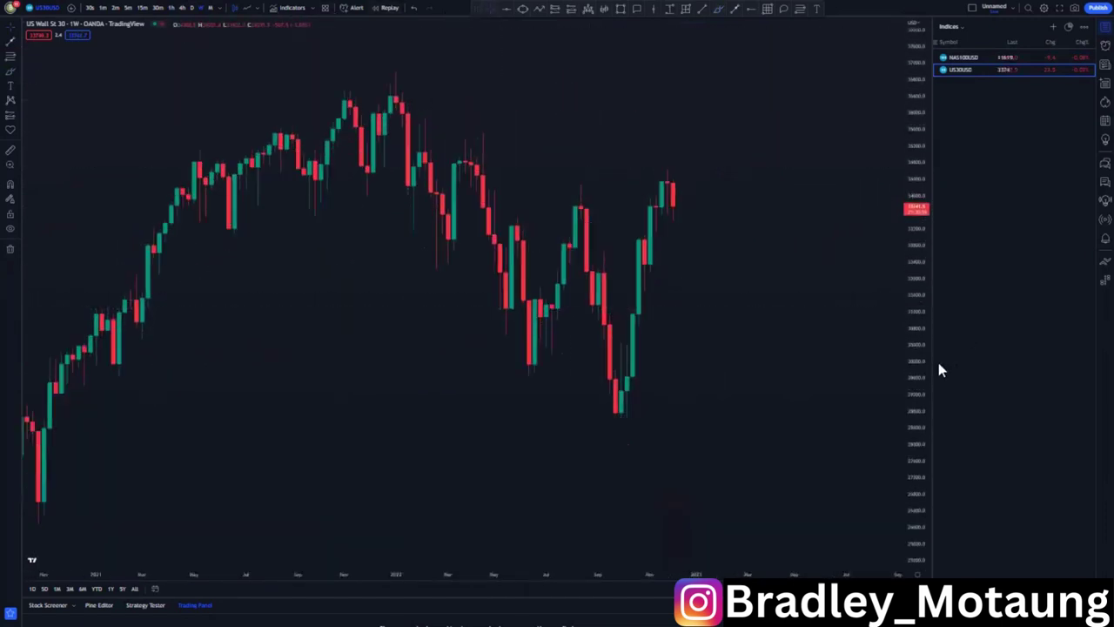
left_click_drag(918, 189, 913, 317)
left_click_drag(810, 395, 723, 353)
scroll(724, 352, "down", 5)
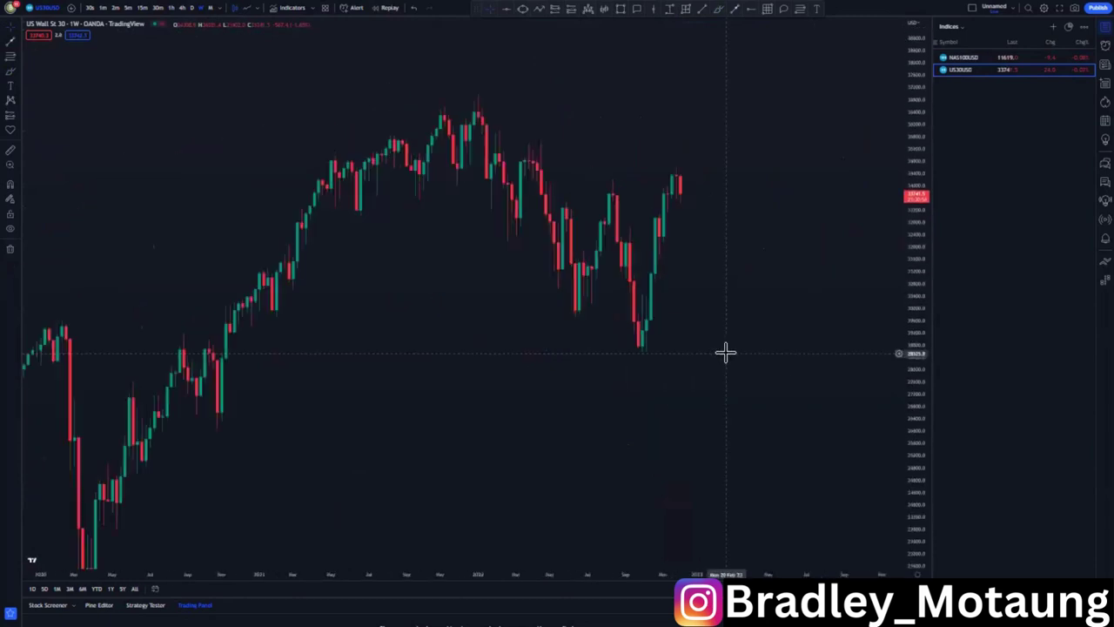
left_click_drag(814, 308, 653, 394)
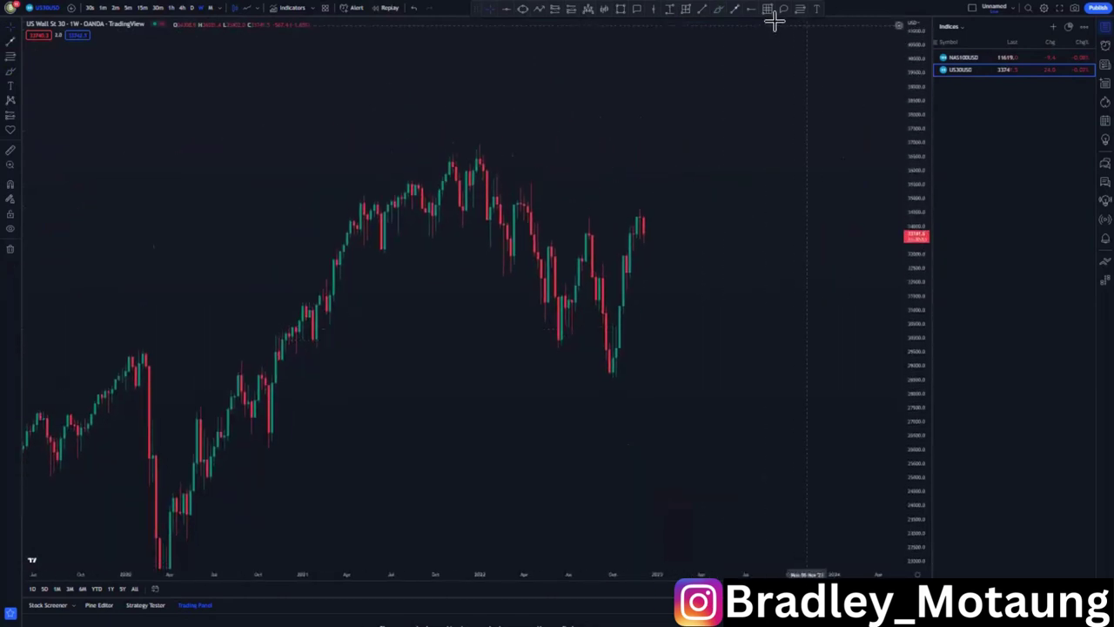
left_click(586, 218)
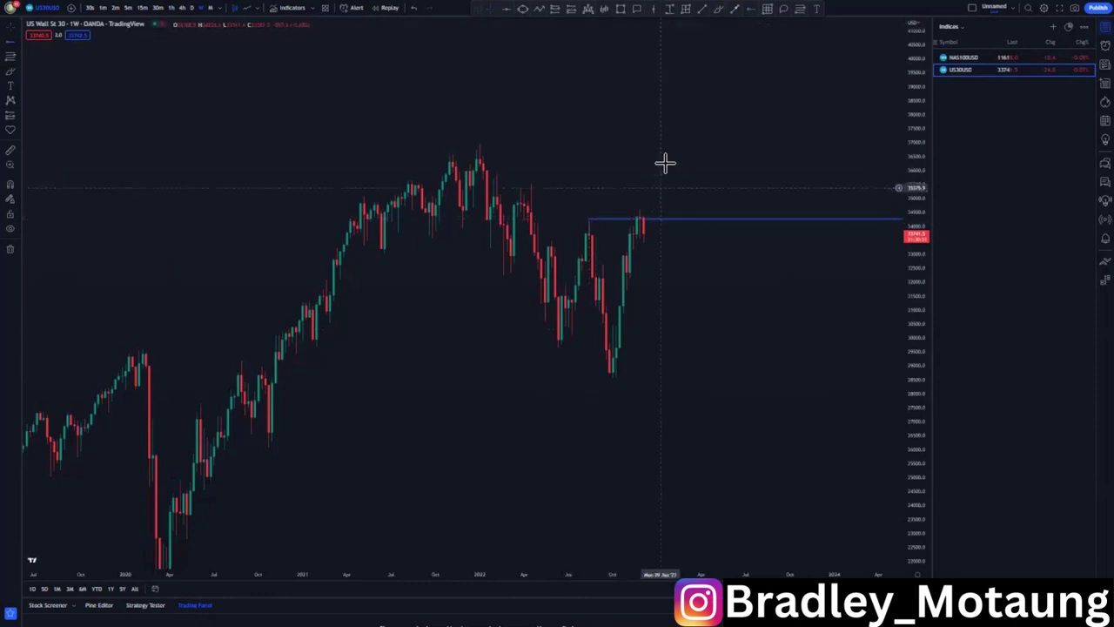
left_click(531, 183)
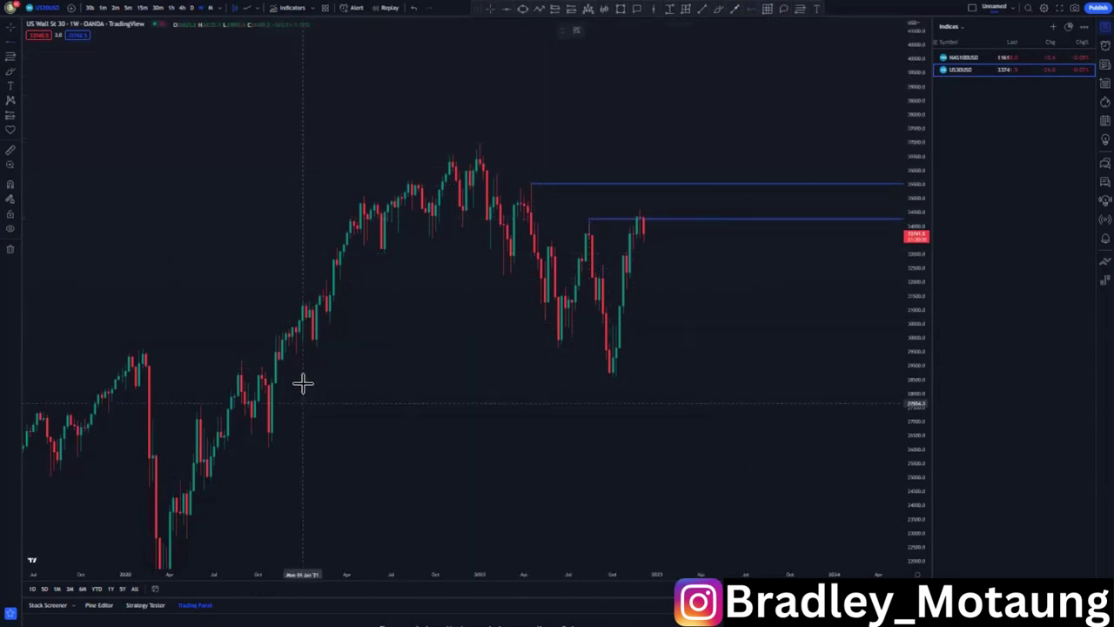
left_click(280, 359)
left_click_drag(609, 421, 568, 437)
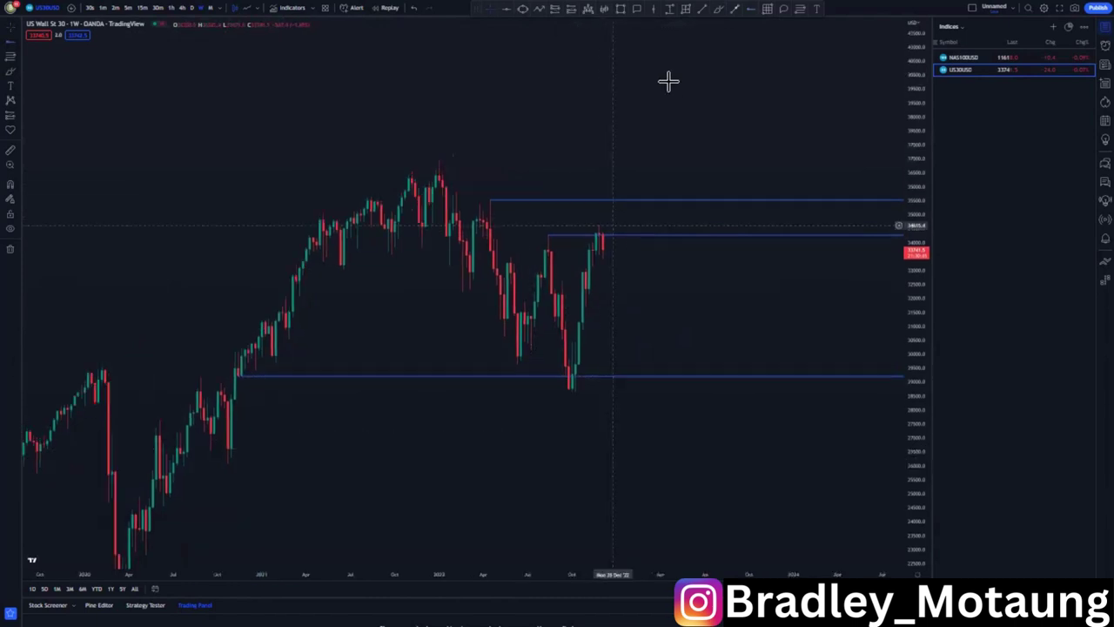
Draw falling channel lines from the January 2022 high along the August high and from the September 2021 low along the June 2022 low.
left_click(750, 9)
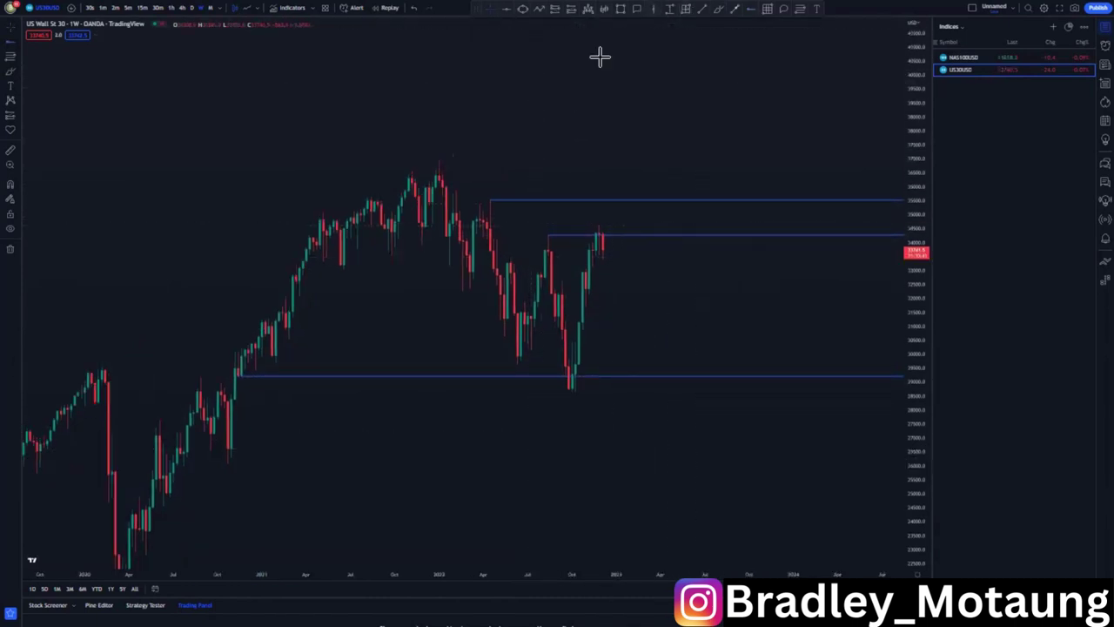
left_click(432, 158)
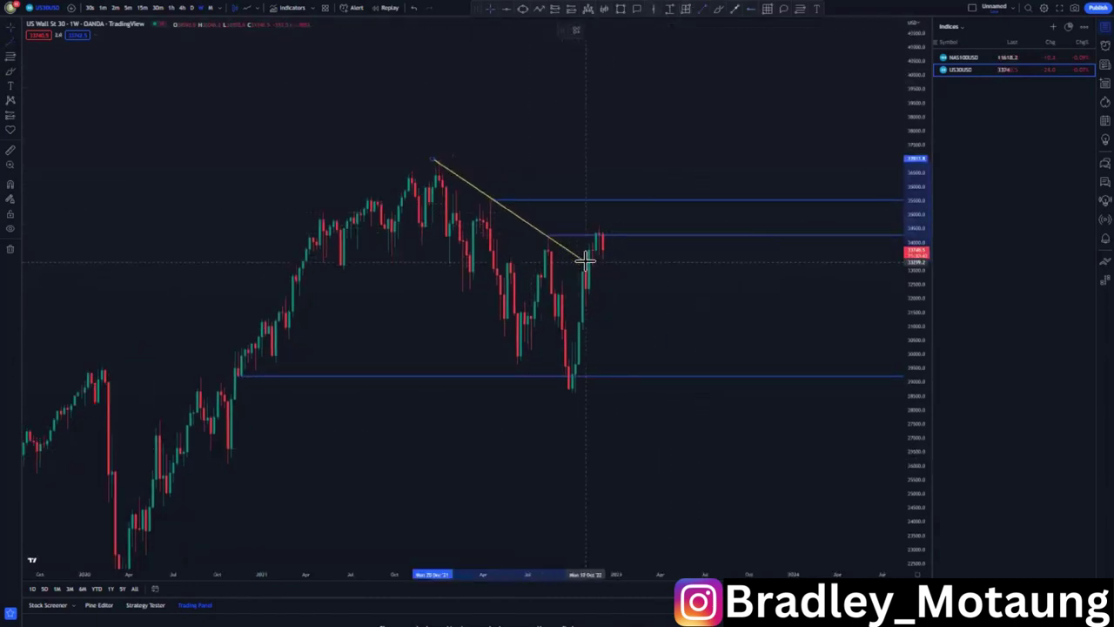
left_click(588, 259)
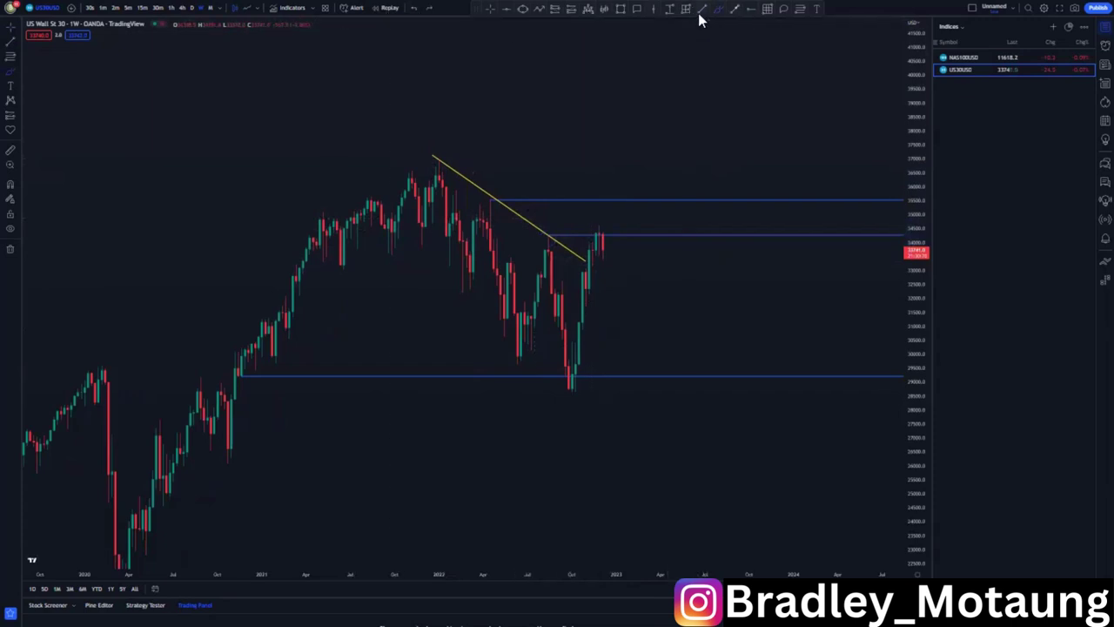
left_click_drag(385, 250, 561, 398)
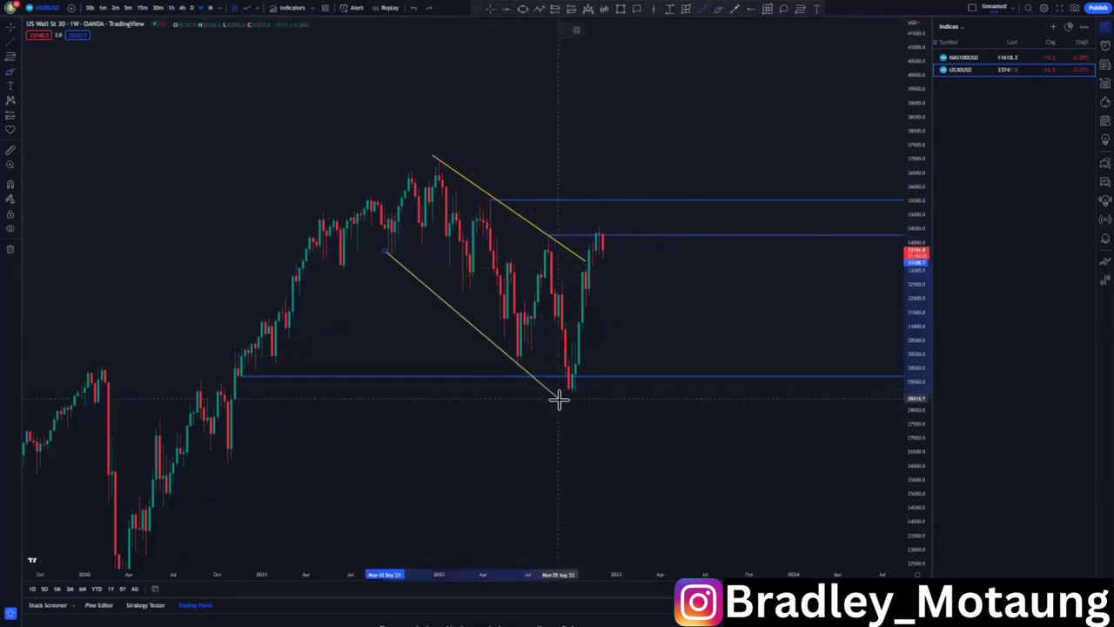
left_click(388, 254)
left_click(391, 301)
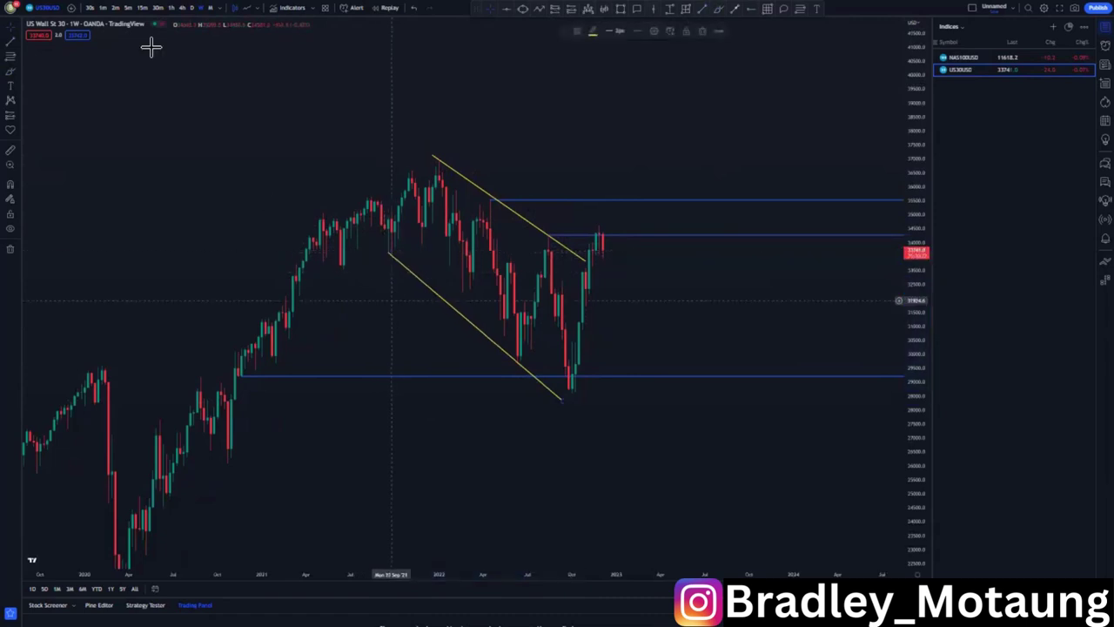
Switch the chart to the daily timeframe and shorten the upper channel line to end in late September 2022.
left_click(192, 8)
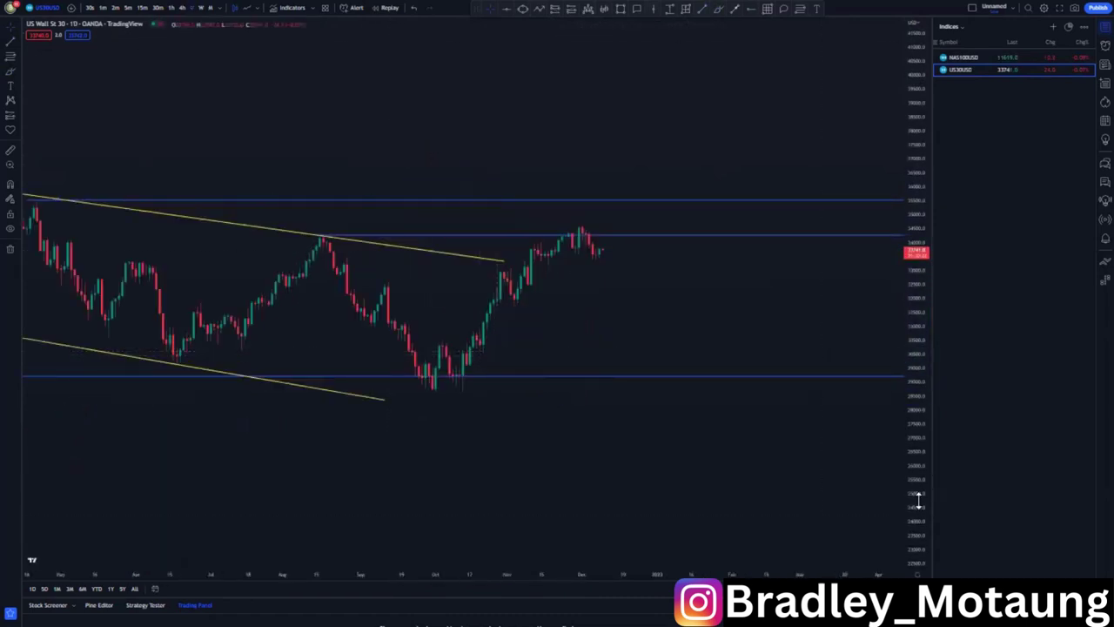
left_click_drag(918, 500, 914, 384)
left_click_drag(721, 359, 708, 337)
scroll(707, 335, "down", 4)
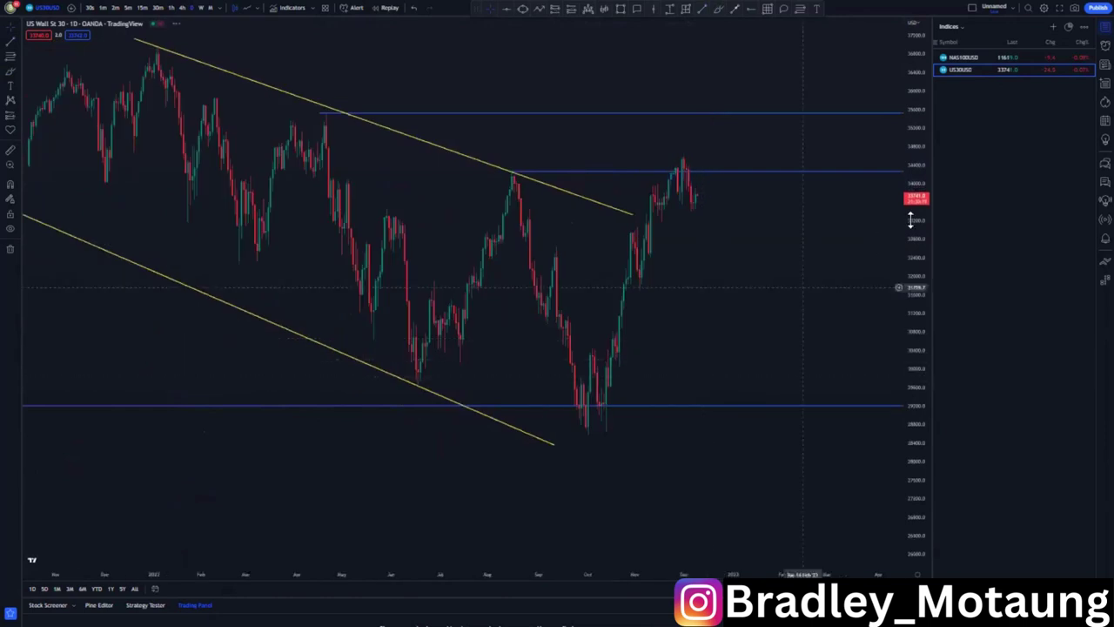
left_click_drag(914, 210, 910, 295)
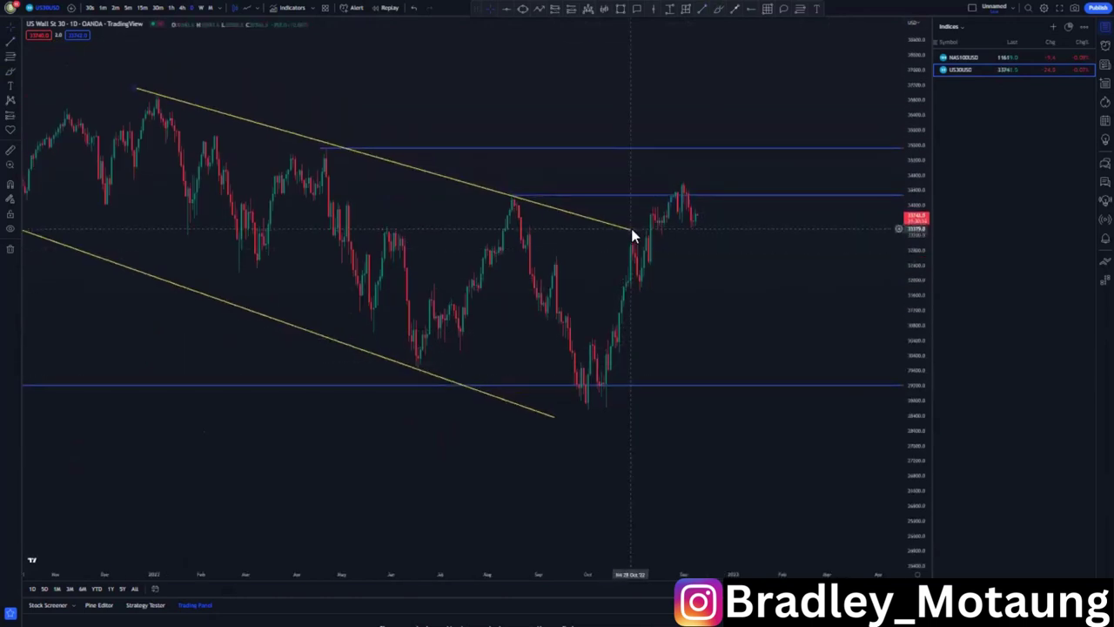
left_click_drag(631, 228, 579, 216)
left_click(700, 285)
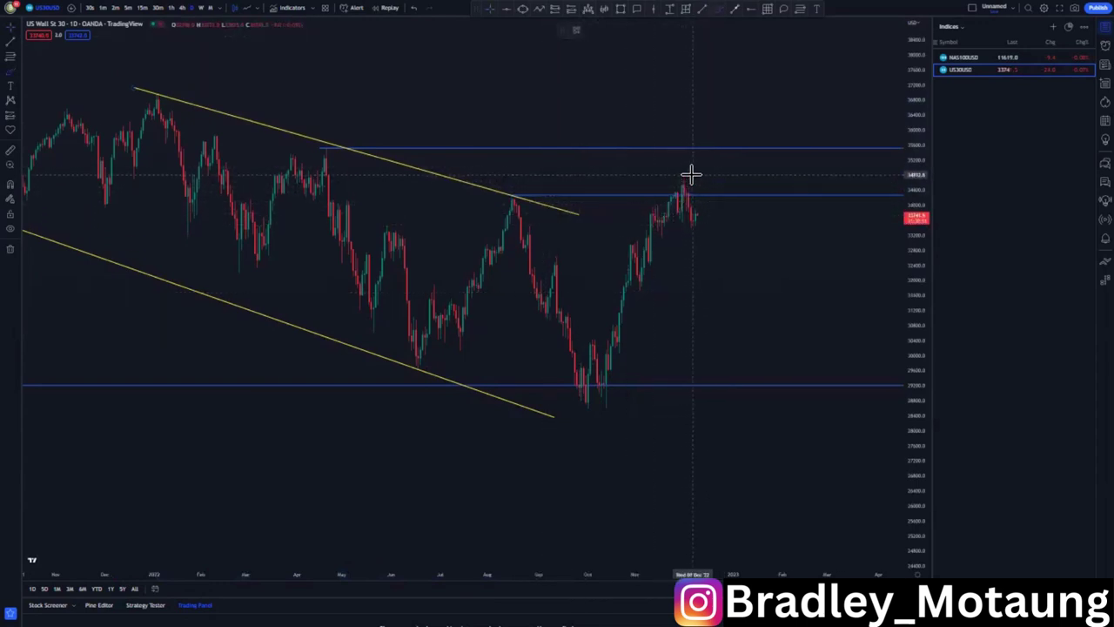
Brush circles around the August and December highs and channel strokes along the November rally, and undo the brush marks.
mouse_move(692, 174)
left_mouse_down()
mouse_move(602, 228)
mouse_move(688, 238)
mouse_move(700, 176)
left_mouse_up()
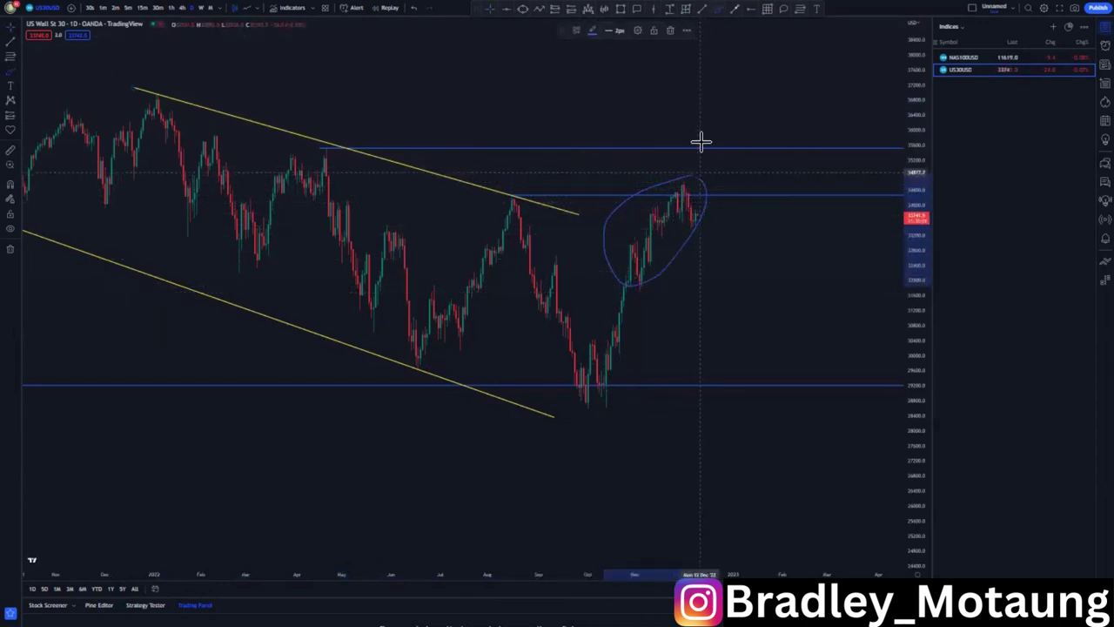
left_click(669, 30)
mouse_move(517, 186)
left_mouse_down()
mouse_move(505, 200)
mouse_move(531, 187)
left_mouse_up()
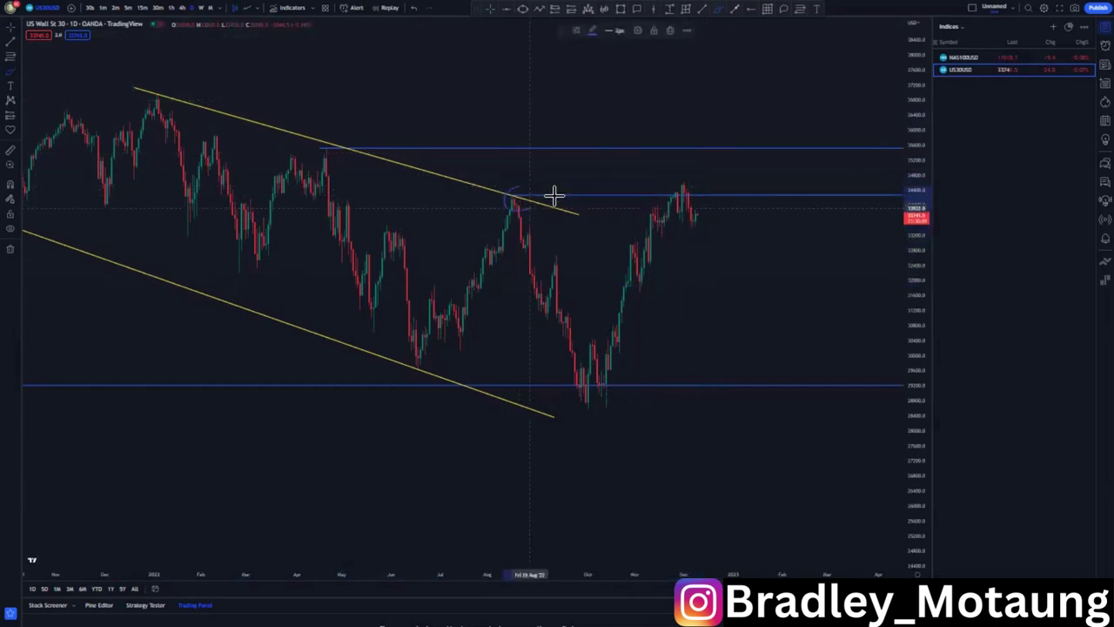
mouse_move(683, 172)
left_mouse_down()
mouse_move(695, 175)
mouse_move(685, 178)
left_mouse_up()
left_click_drag(628, 242, 682, 189)
mouse_move(633, 274)
left_mouse_down()
mouse_move(706, 201)
mouse_move(682, 182)
mouse_move(699, 211)
mouse_move(692, 177)
left_mouse_up()
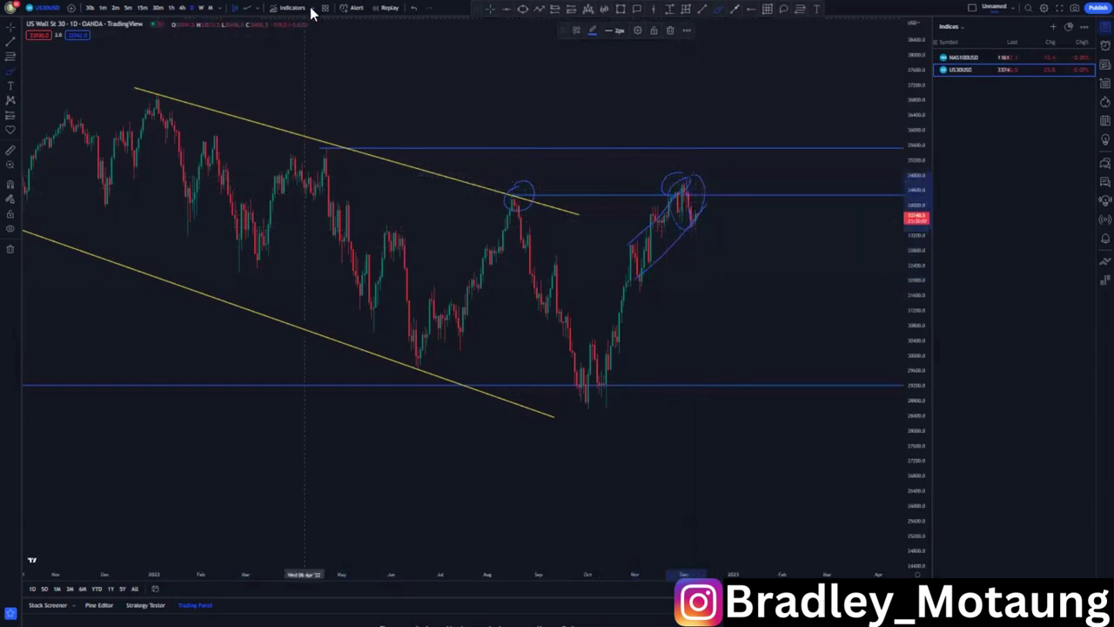
left_click(412, 11)
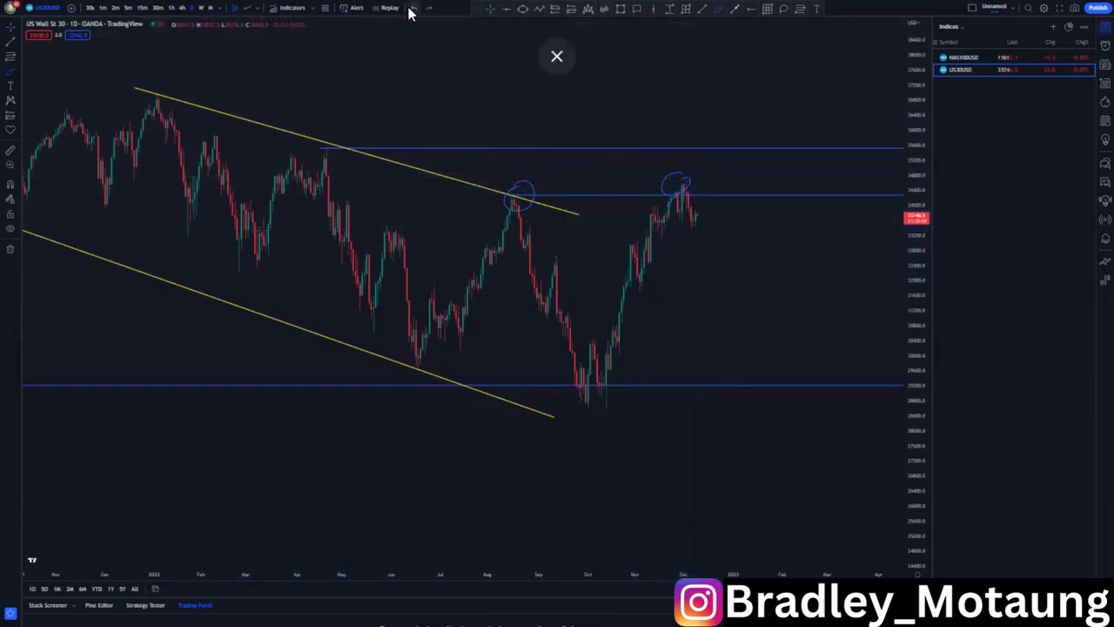
Switch the chart to the 4-hour timeframe and draw a rising trend line from the late-October high along the mid-November high.
left_click(181, 8)
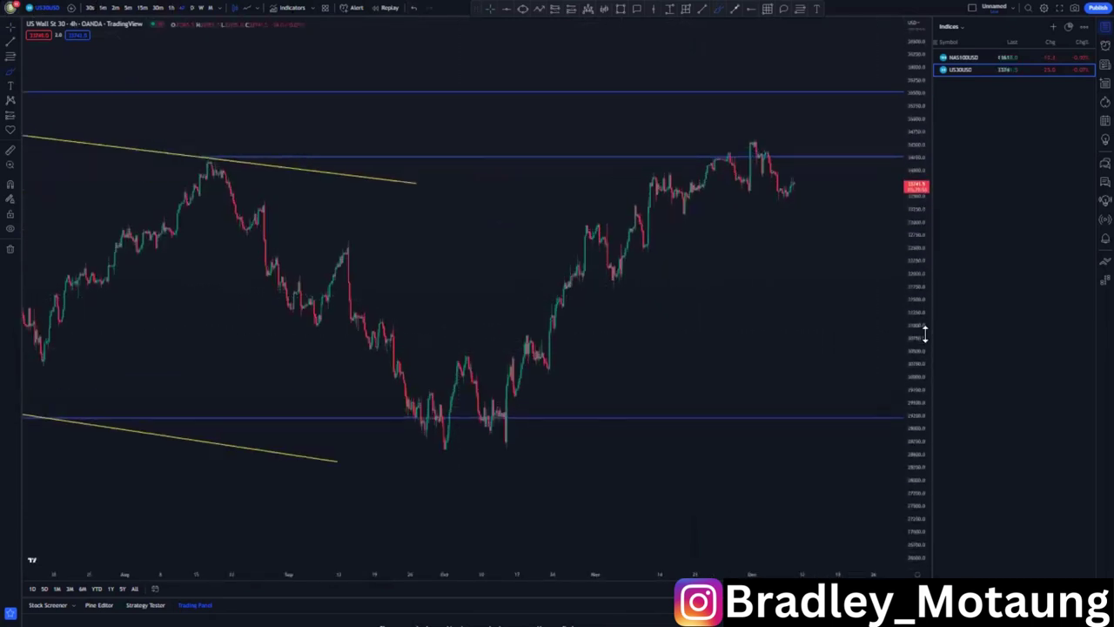
left_click(703, 9)
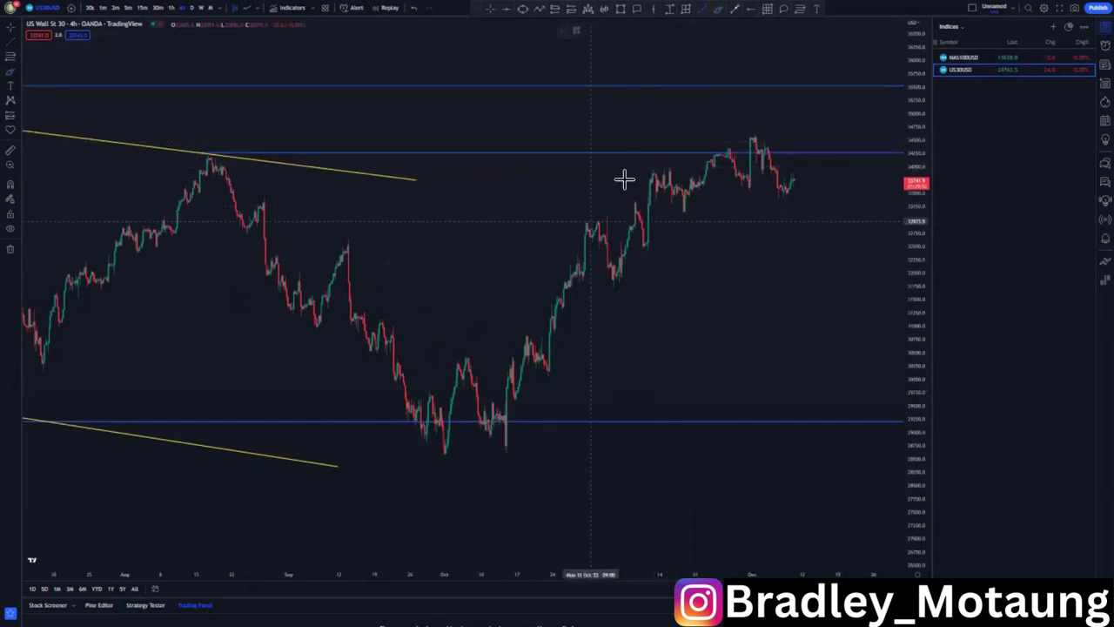
left_click(585, 220)
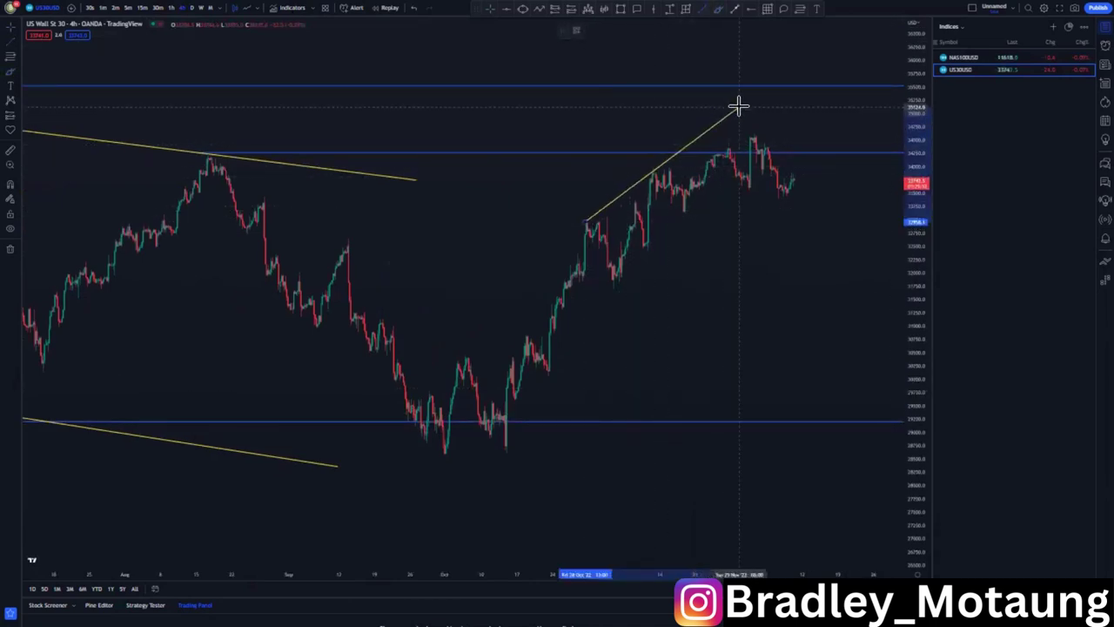
scroll(669, 258, "up", 3)
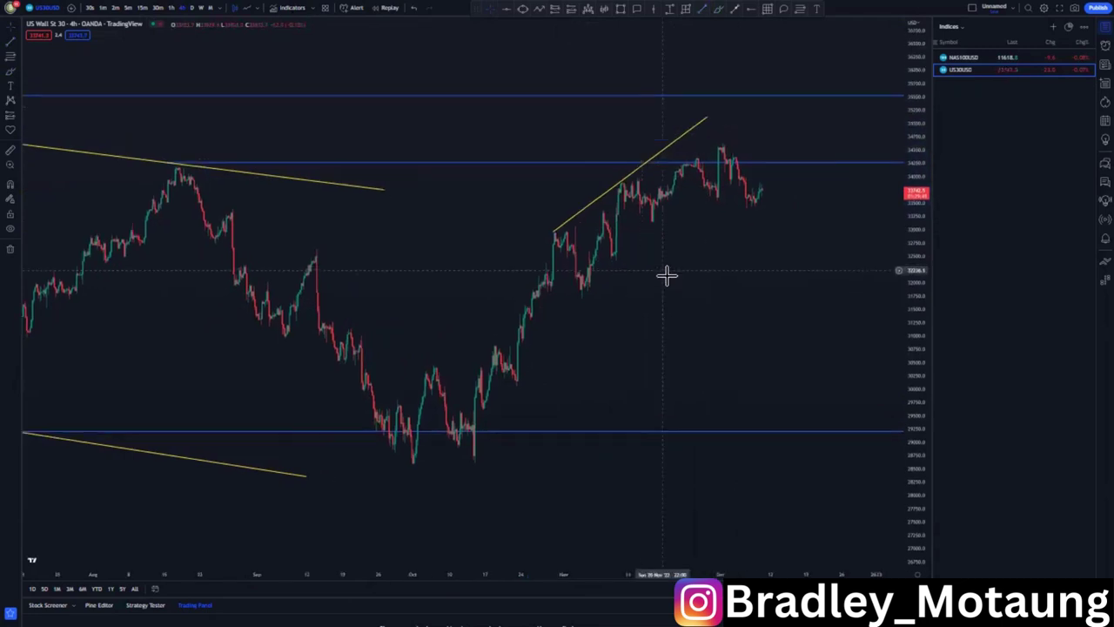
left_click_drag(665, 118, 668, 114)
left_click(726, 127)
Brush a rising support line from the early-November low towards early December and circle the latest price action below it.
scroll(714, 197, "up", 2)
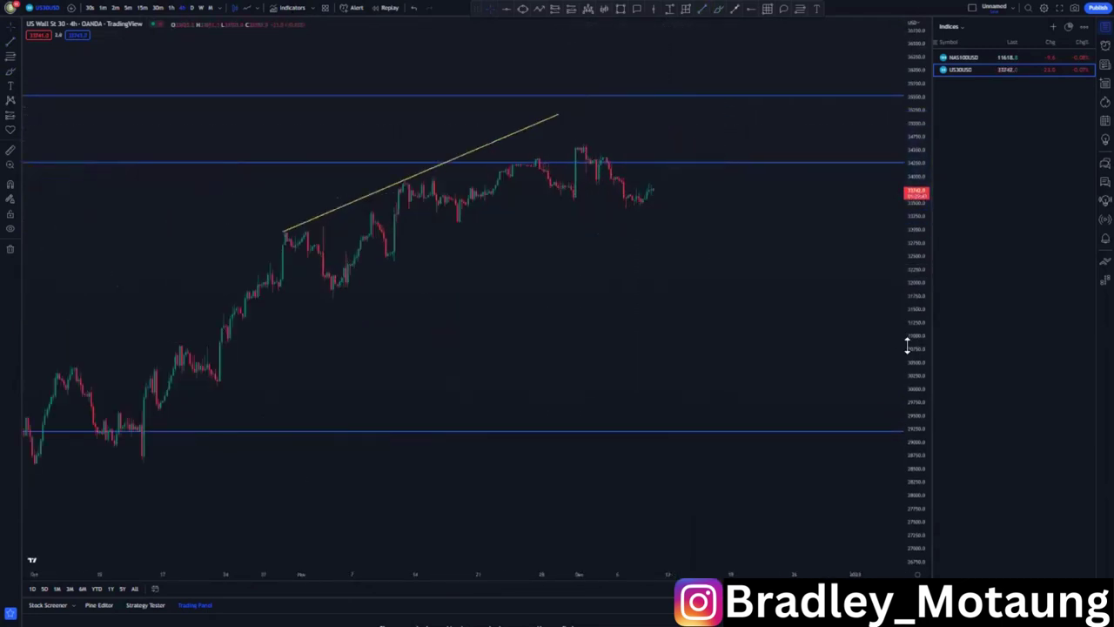
left_click_drag(907, 345, 906, 248)
scroll(555, 251, "up", 3)
left_click_drag(554, 251, 663, 307)
scroll(664, 307, "up", 3)
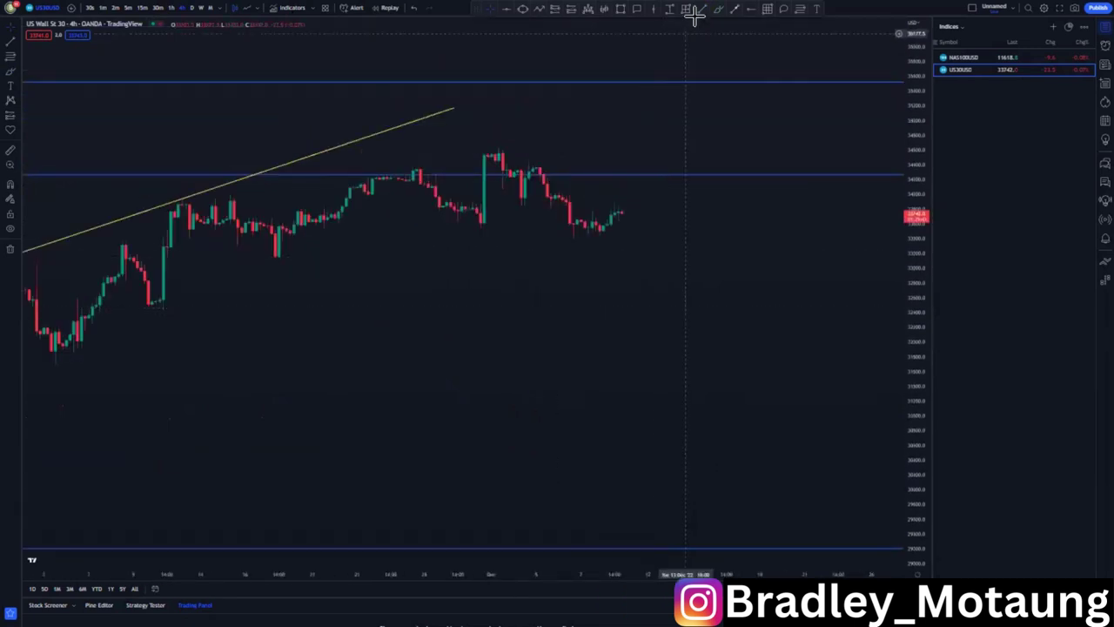
scroll(610, 448, "down", 5)
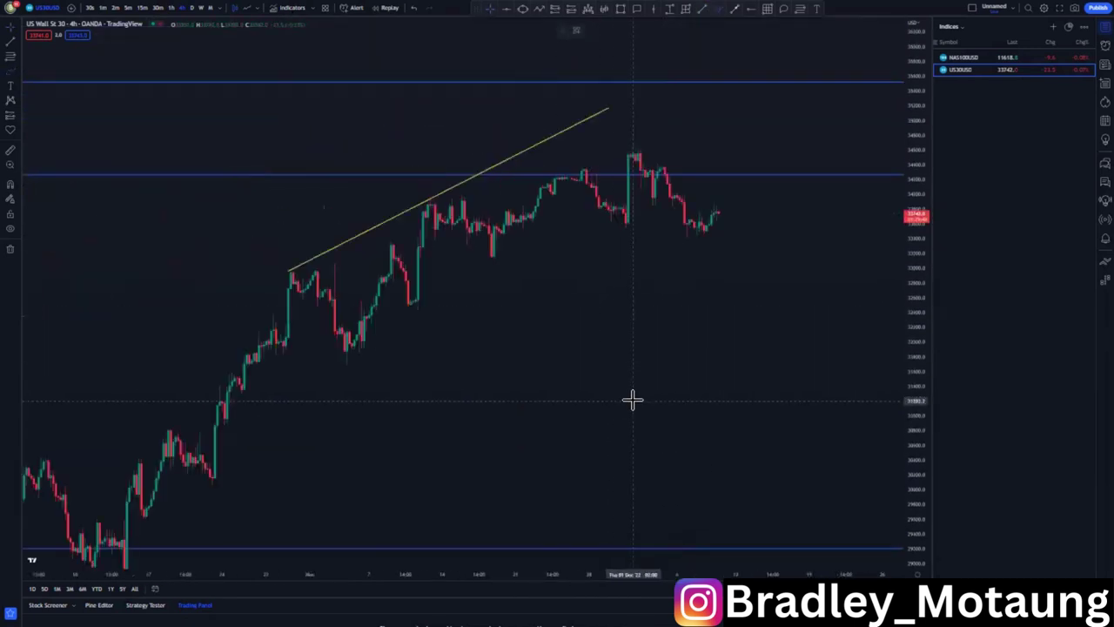
left_click_drag(792, 498, 753, 542)
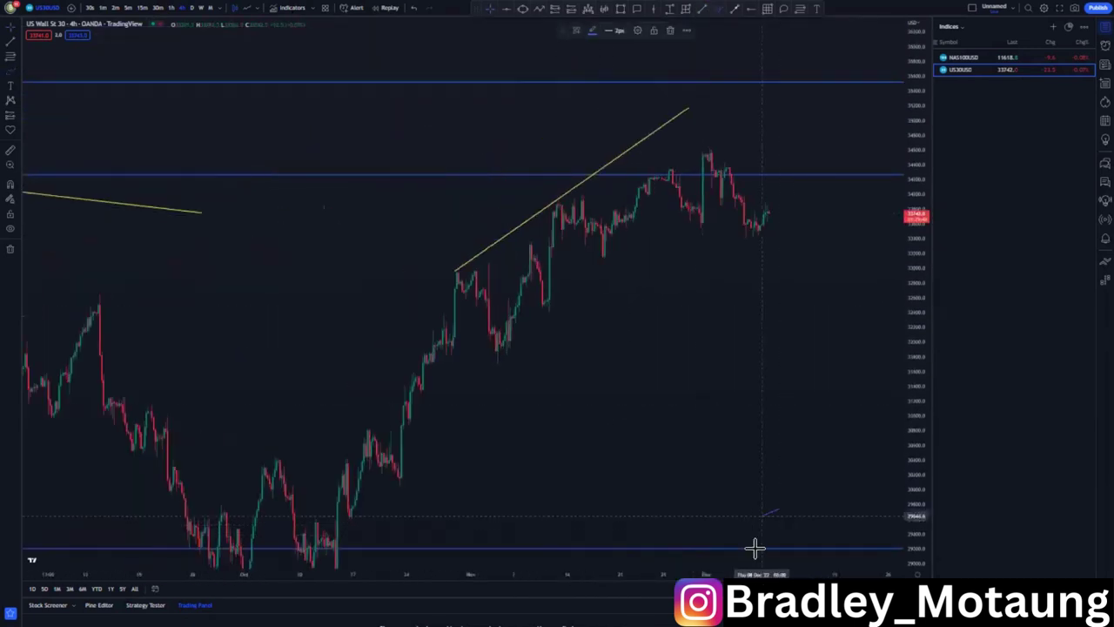
left_click(670, 32)
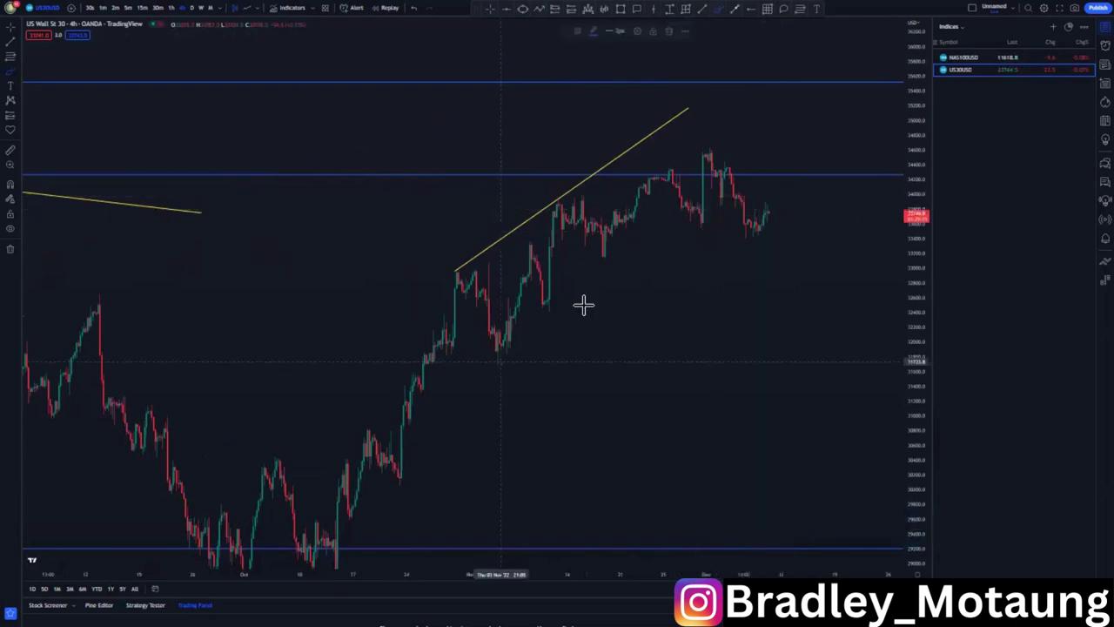
mouse_move(501, 357)
left_mouse_down()
mouse_move(724, 187)
mouse_move(745, 252)
left_mouse_up()
left_click_drag(775, 199, 774, 207)
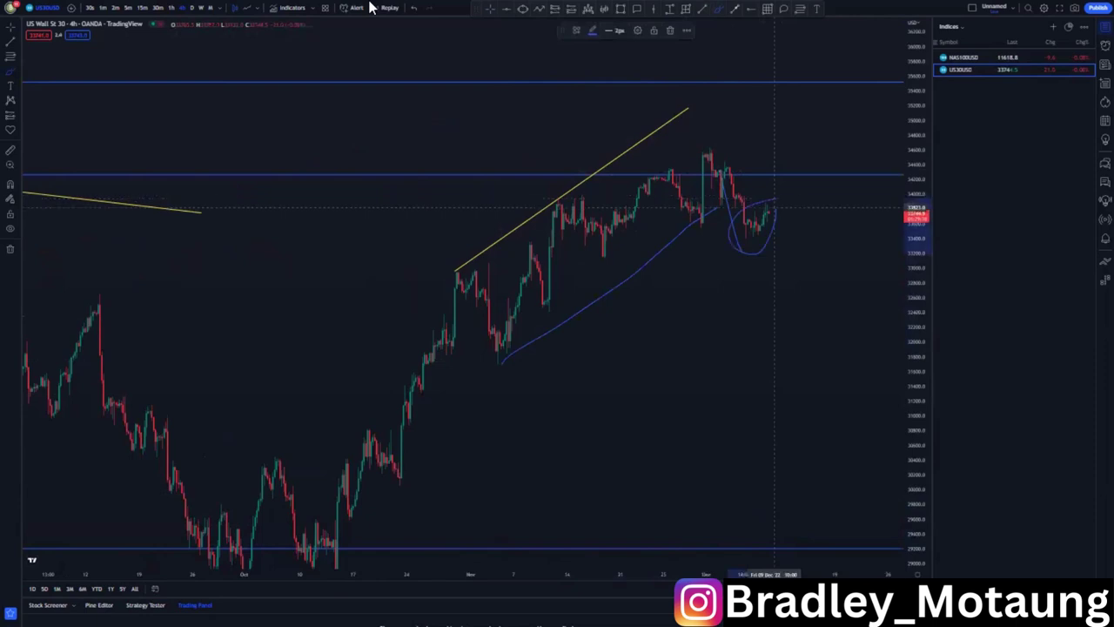
Undo the two brush marks and draw a straight rising trend line from the early-November low to early December.
left_click(412, 8)
left_click(412, 9)
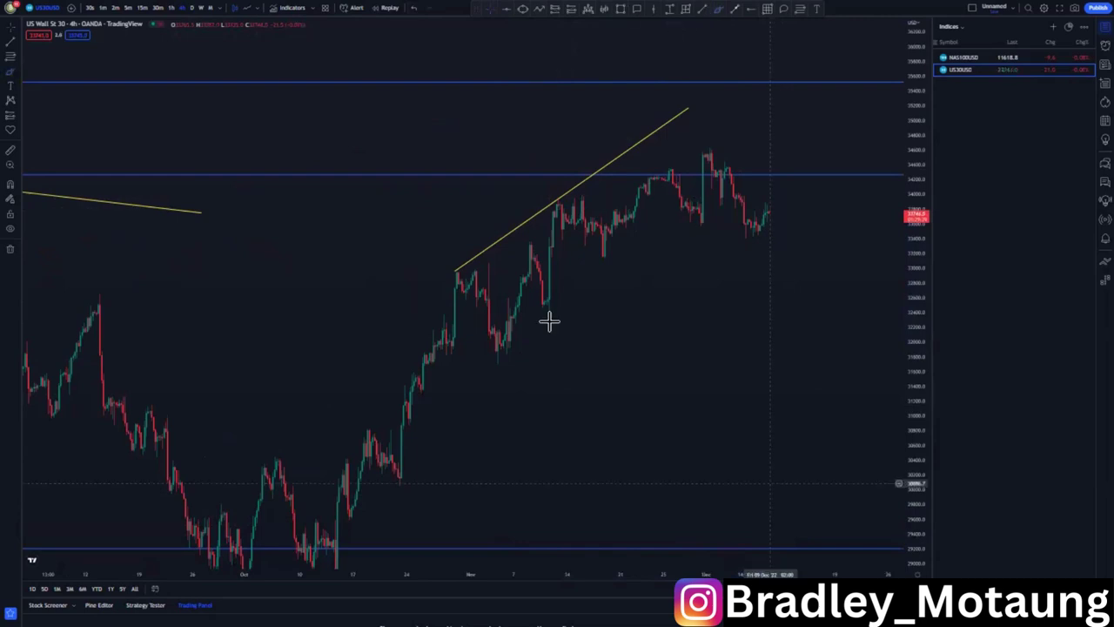
key("ctrl+v")
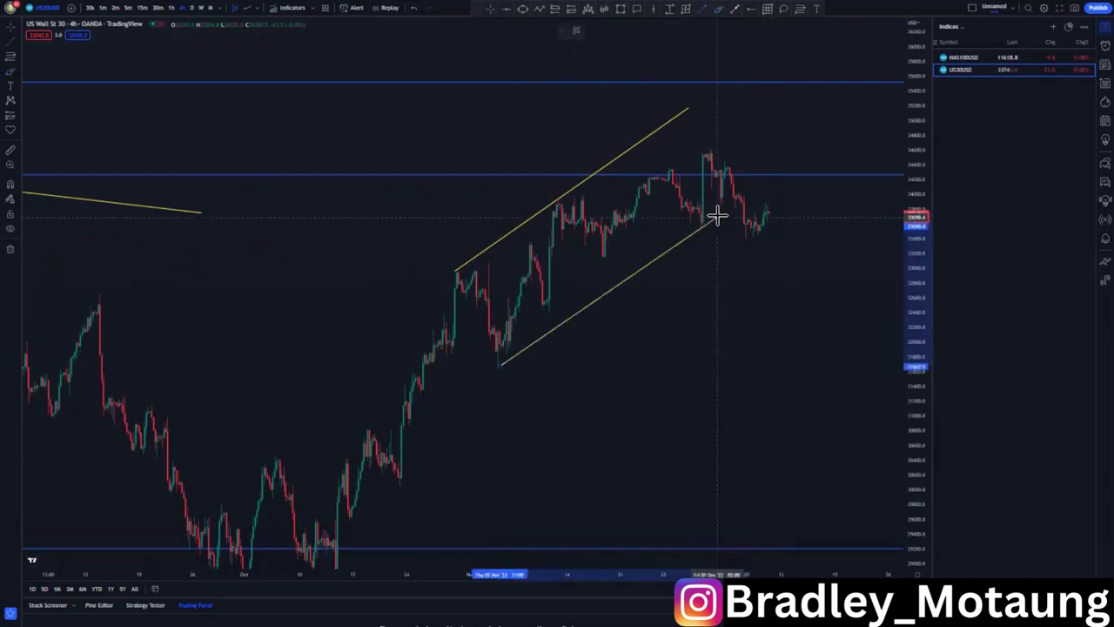
left_click(718, 212)
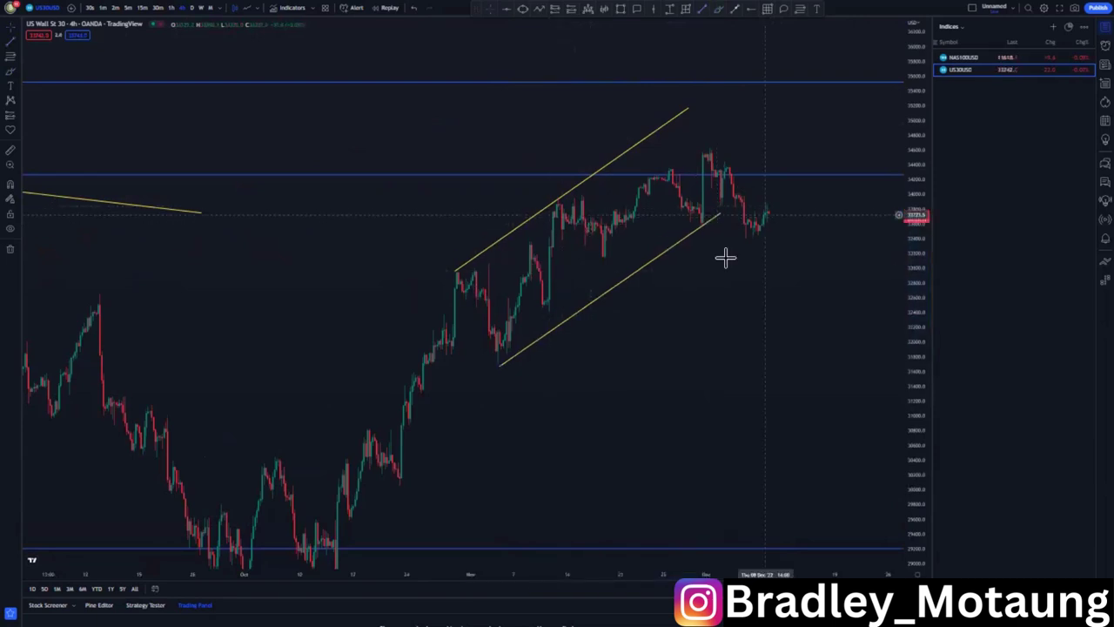
Place a horizontal ray at the early-November low, starting where the lower channel line begins.
left_click_drag(670, 282, 622, 276)
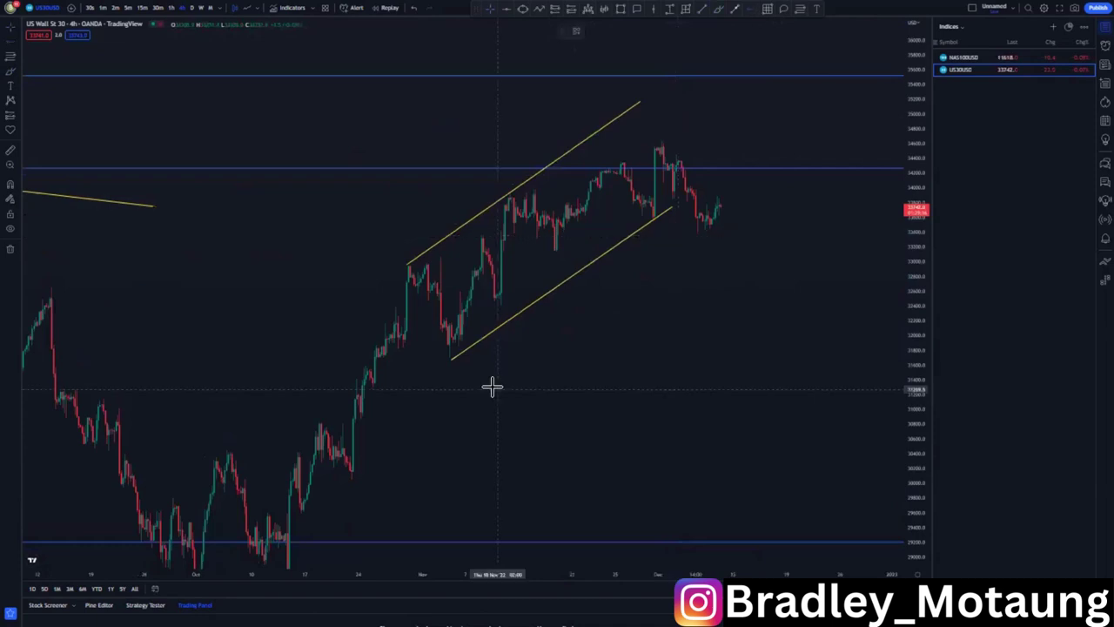
left_click(449, 359)
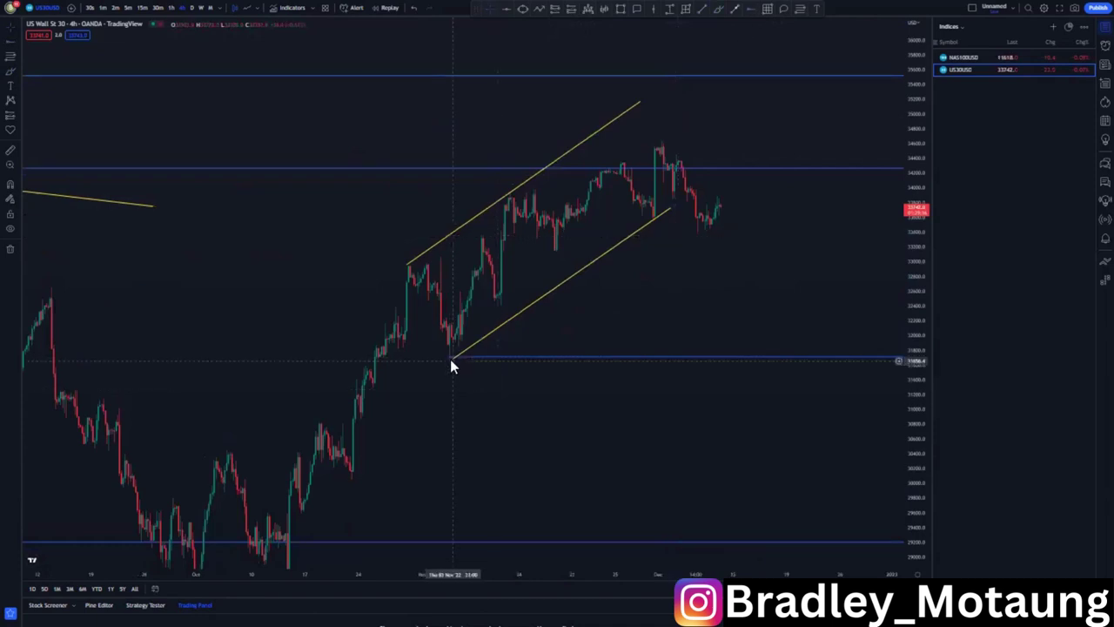
scroll(478, 271, "down", 3)
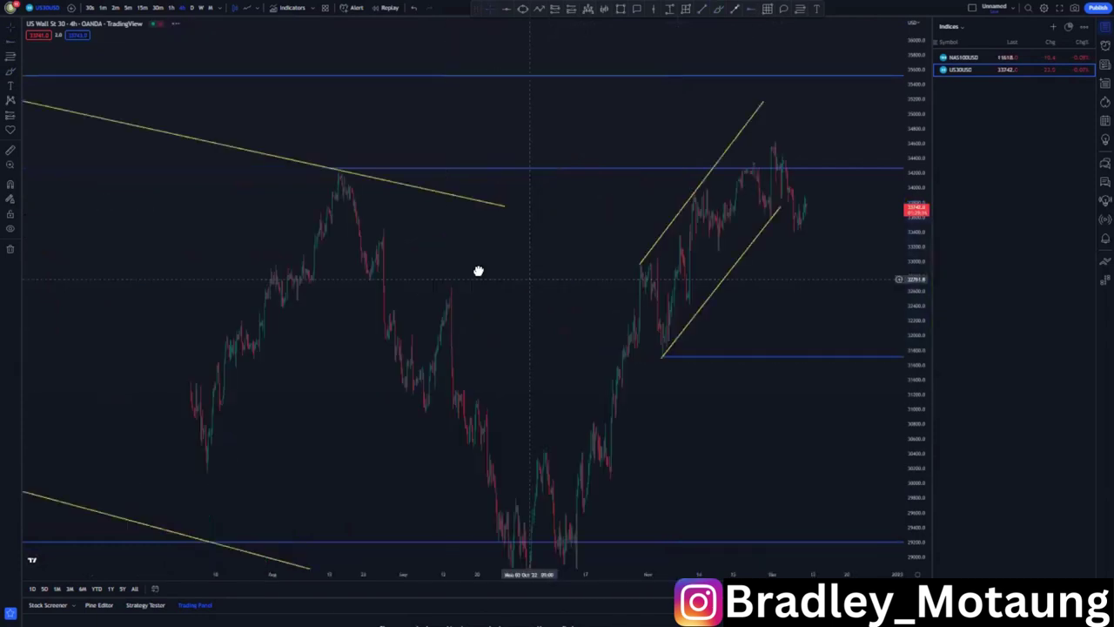
scroll(930, 174, "right", 2)
Switch the chart to the 1-hour timeframe and draw a smaller rising channel around the mid- to late-November price action.
left_click(185, 7)
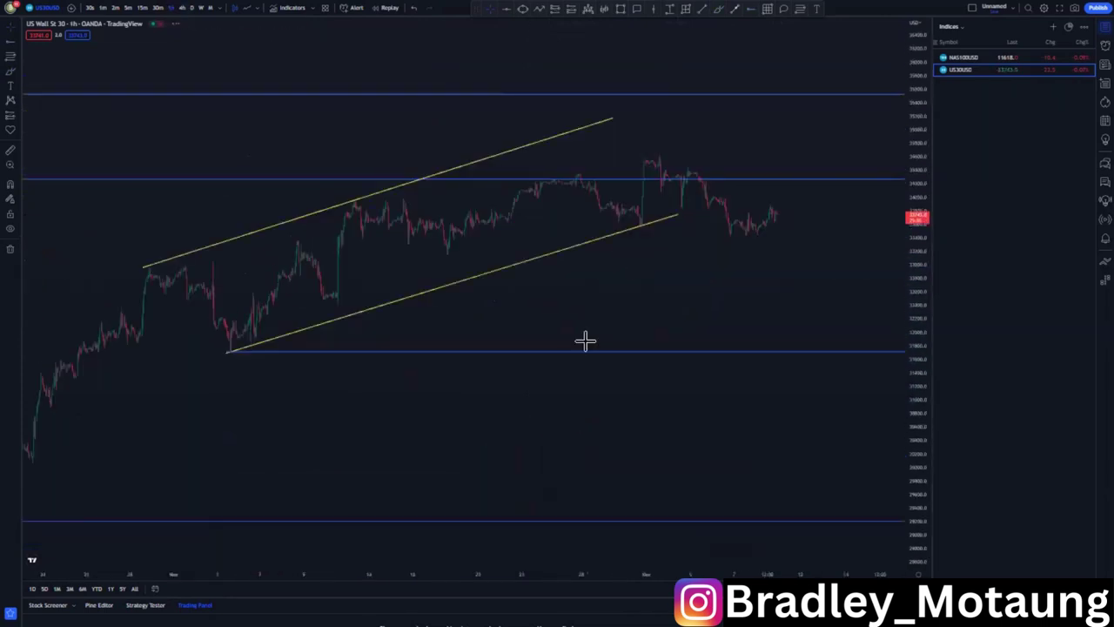
scroll(717, 369, "down", 3)
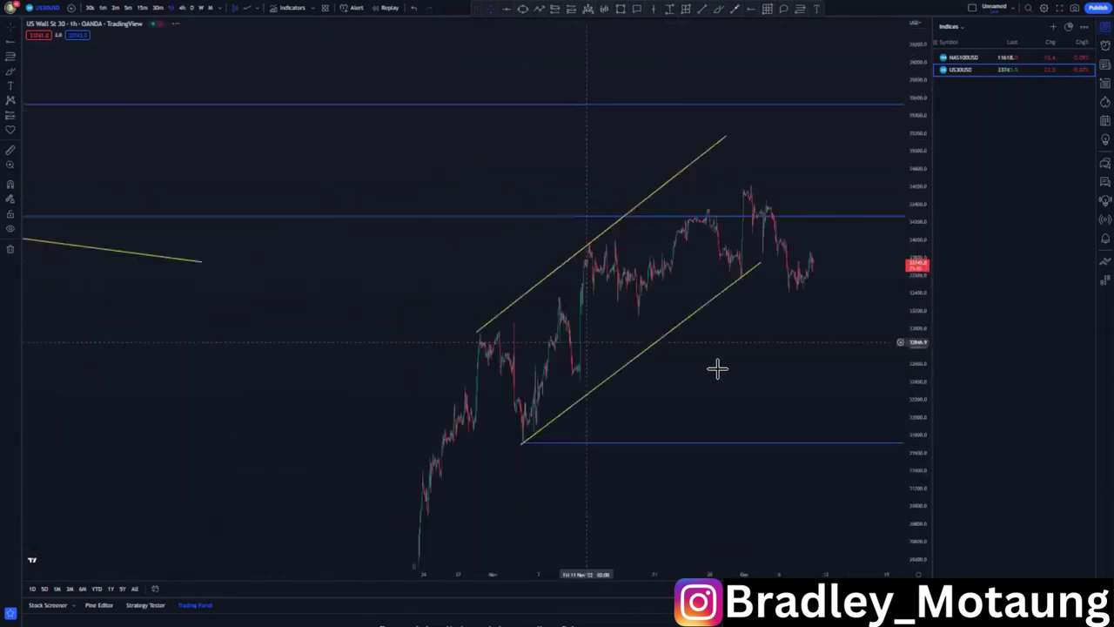
left_click(558, 269)
left_click_drag(641, 198, 643, 201)
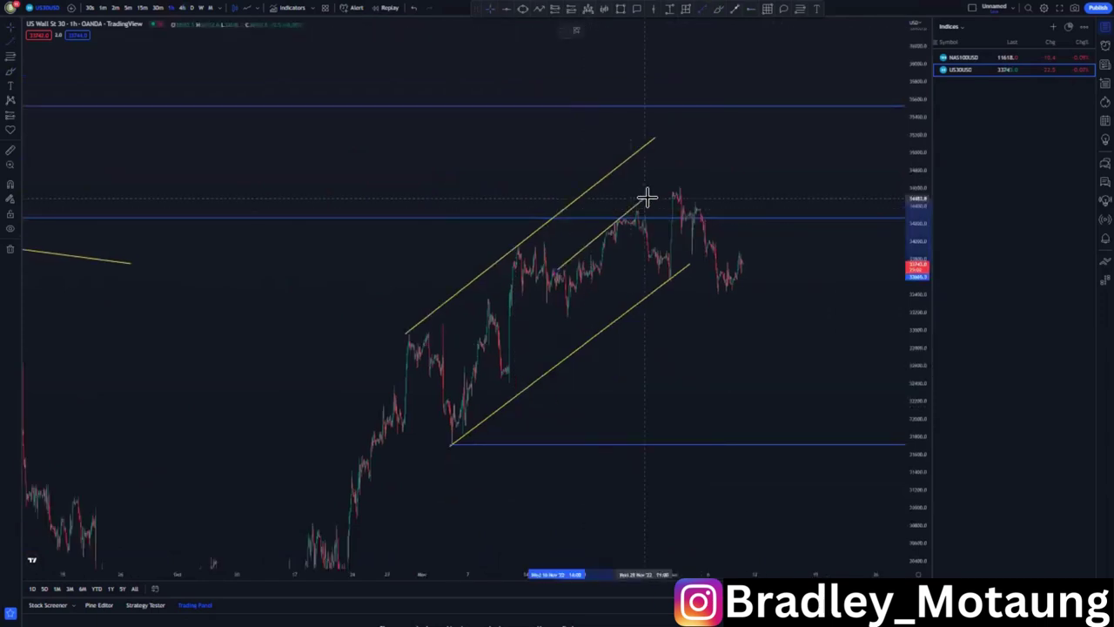
left_click(703, 11)
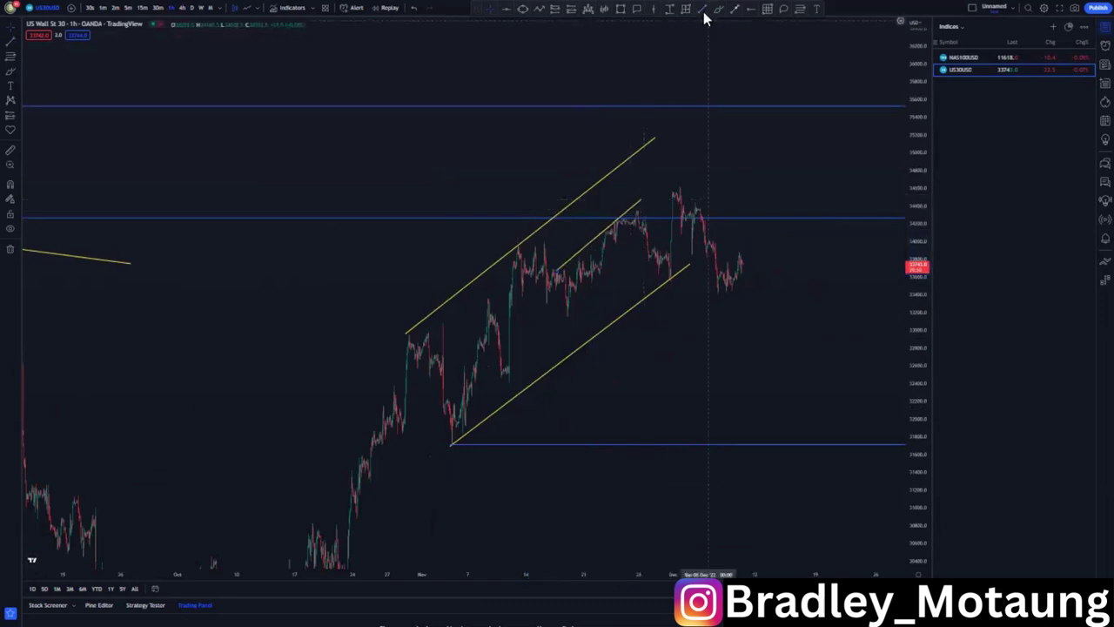
left_click(568, 316)
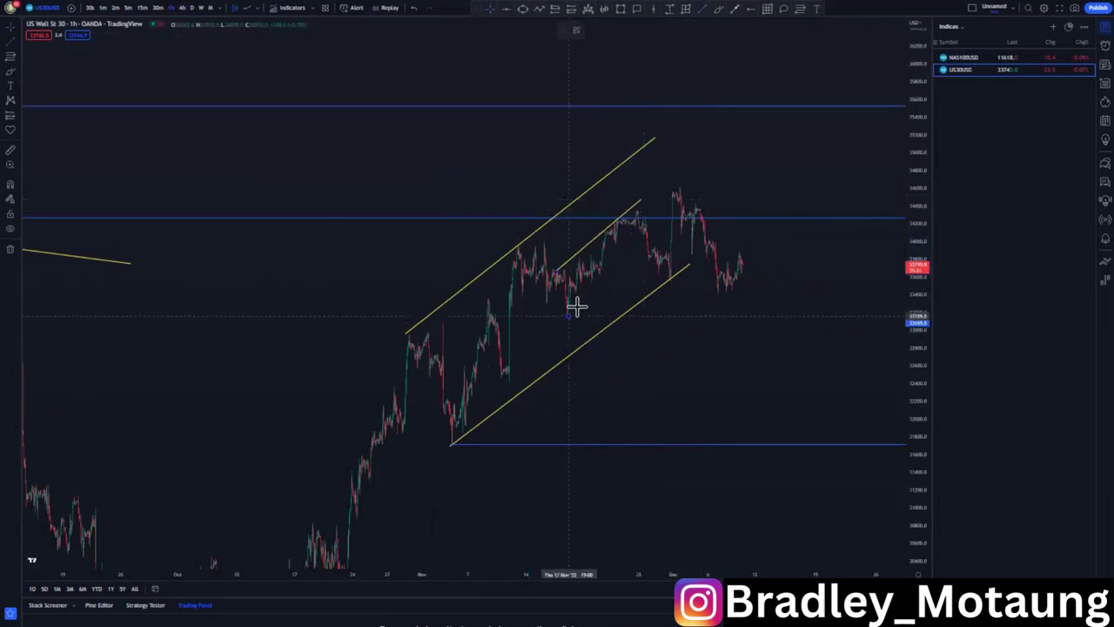
left_click_drag(641, 228, 644, 231)
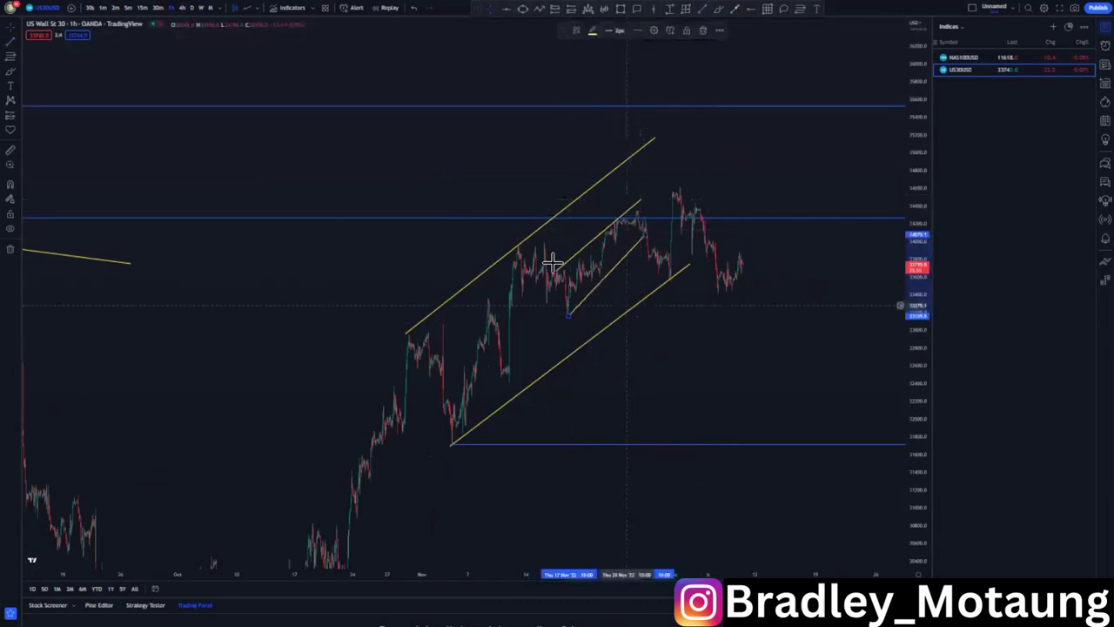
Lower both ends of the large channel's upper line so it starts on the 28 October high.
left_click(654, 149)
left_click_drag(654, 148, 654, 141)
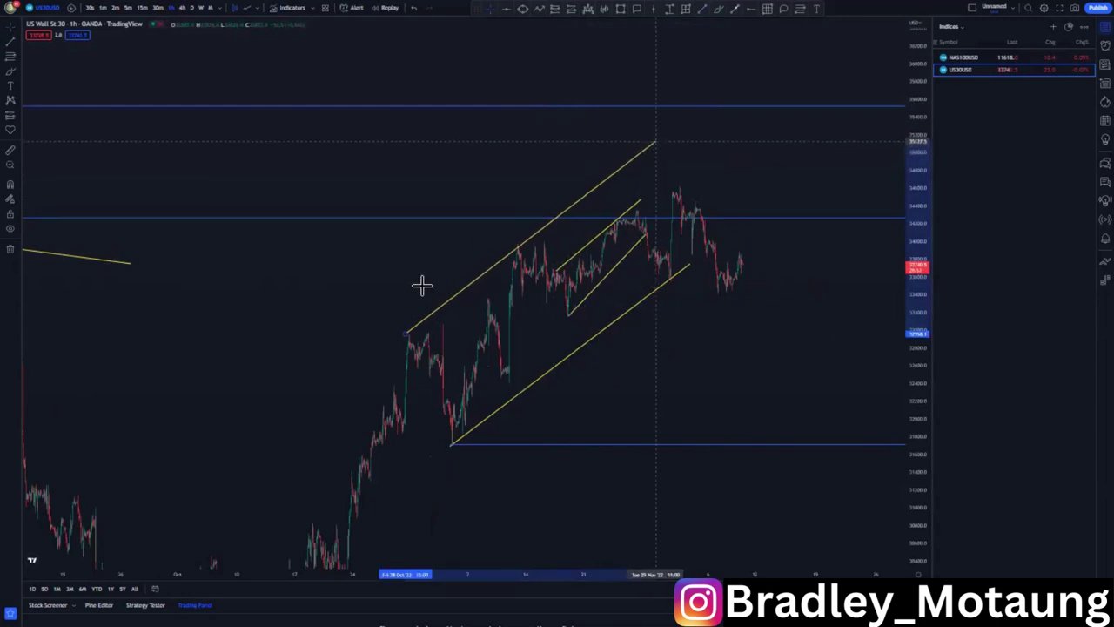
left_click(407, 328)
left_click_drag(405, 333, 407, 337)
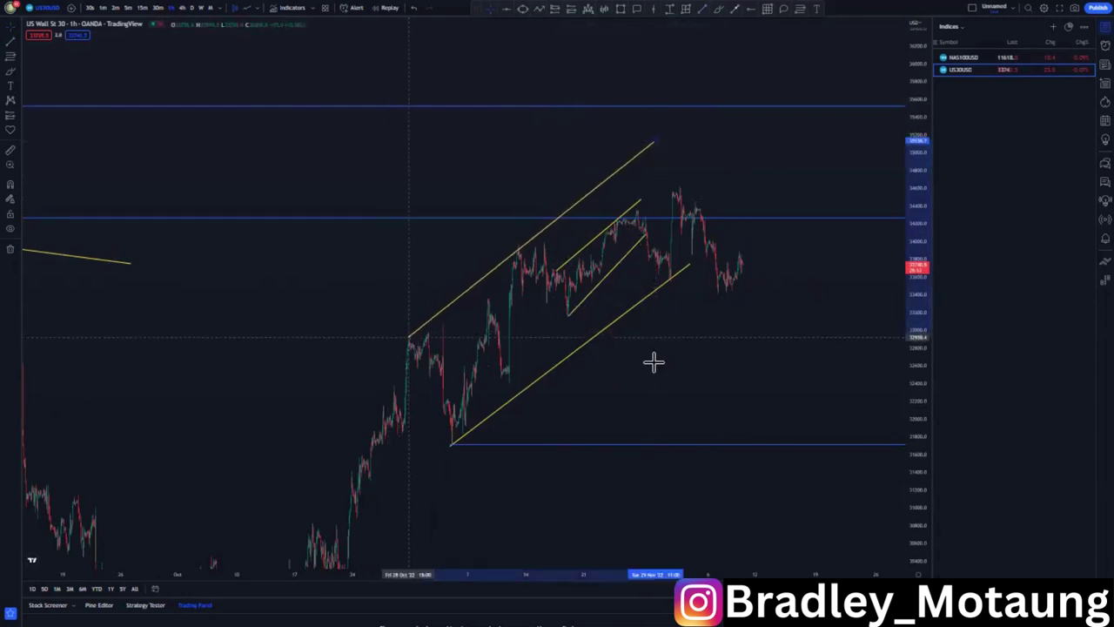
Replace the horizontal level from the mid-August high with a horizontal ray starting at the late-November high.
scroll(636, 351, "up", 4)
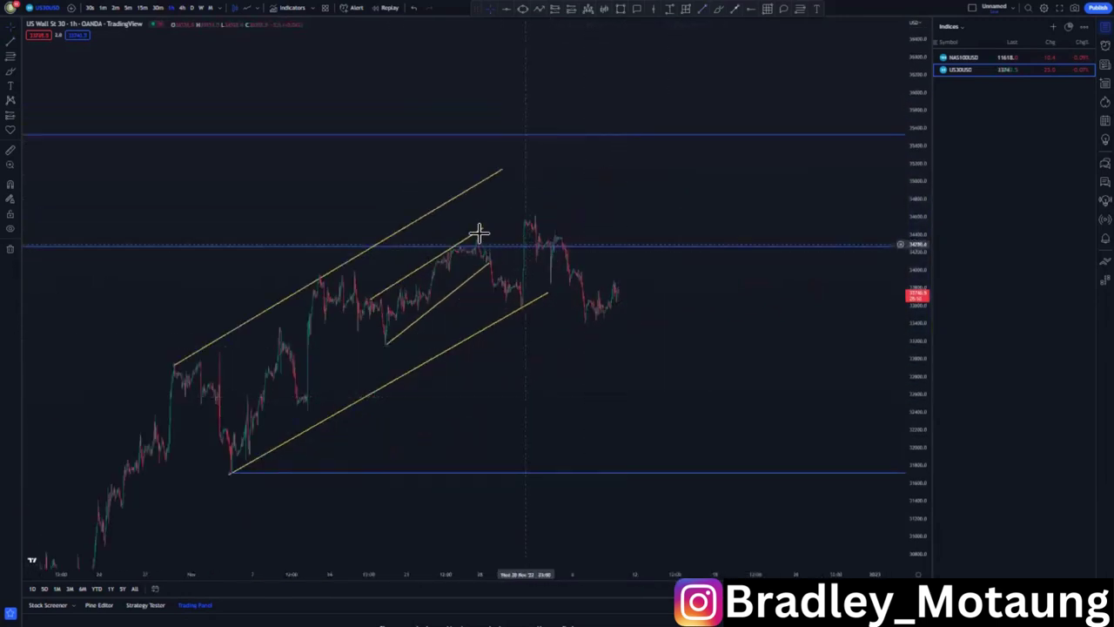
left_click_drag(502, 234, 514, 237)
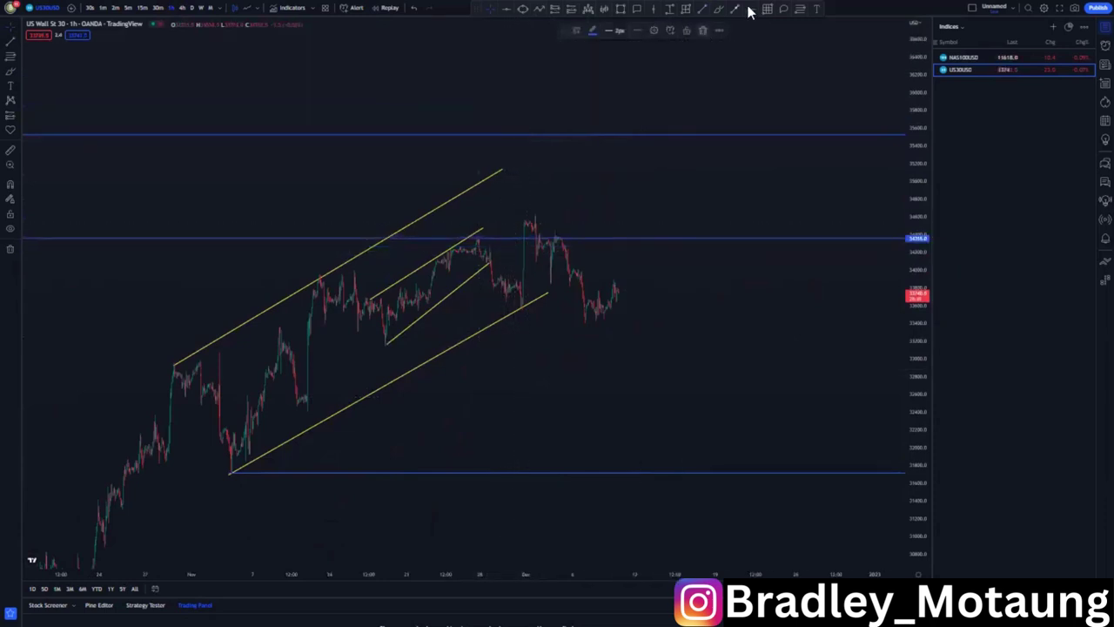
key("Delete")
left_click(477, 239)
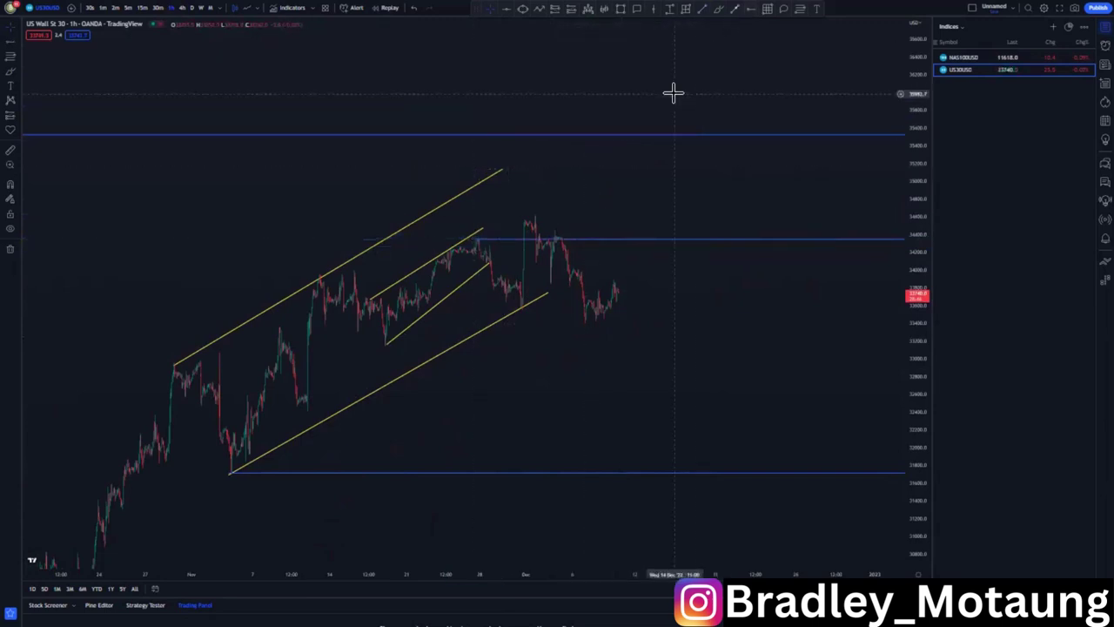
Brush a circle around the early-December high, delete it, and brush a stroke along the 5 December drop.
scroll(674, 92, "up", 4)
left_click_drag(908, 449, 910, 335)
left_click_drag(566, 326, 723, 82)
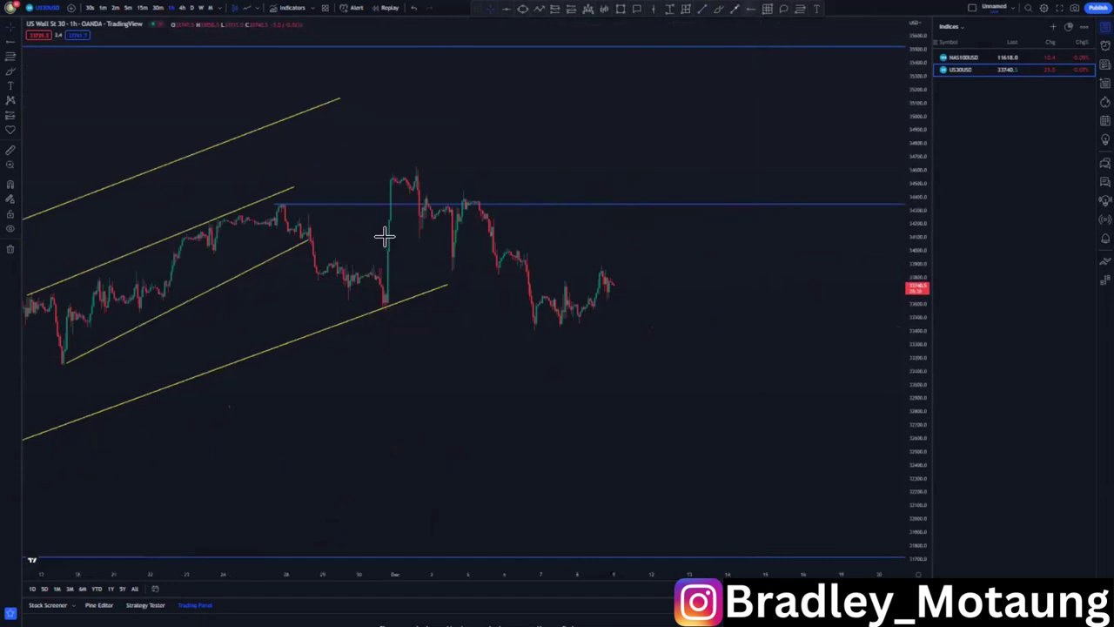
mouse_move(407, 160)
left_mouse_down()
mouse_move(398, 239)
mouse_move(430, 163)
left_mouse_up()
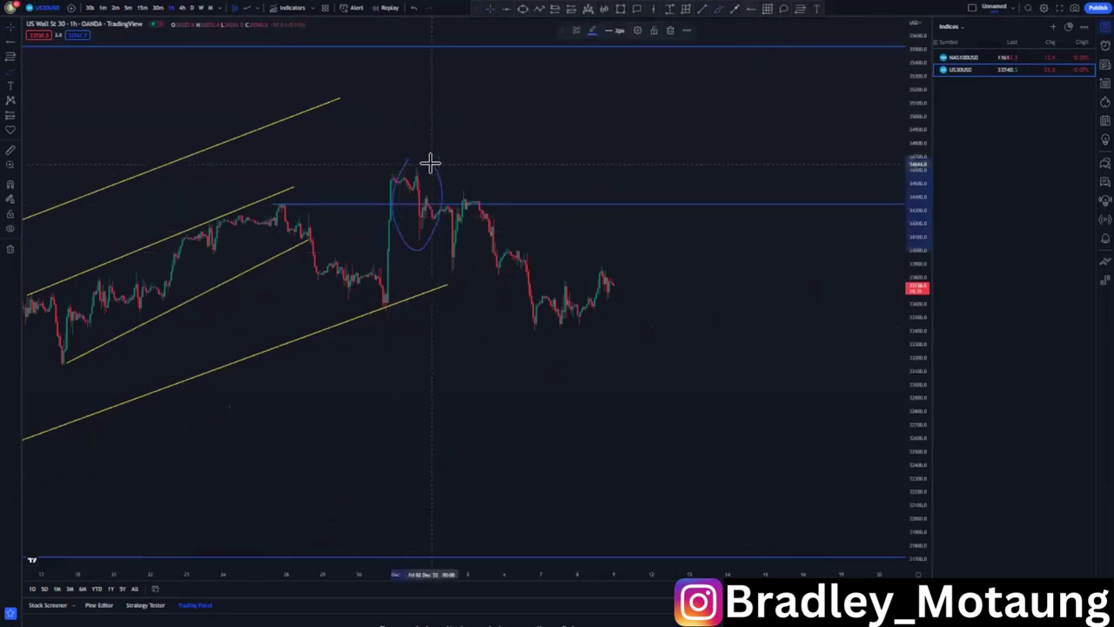
left_click(669, 31)
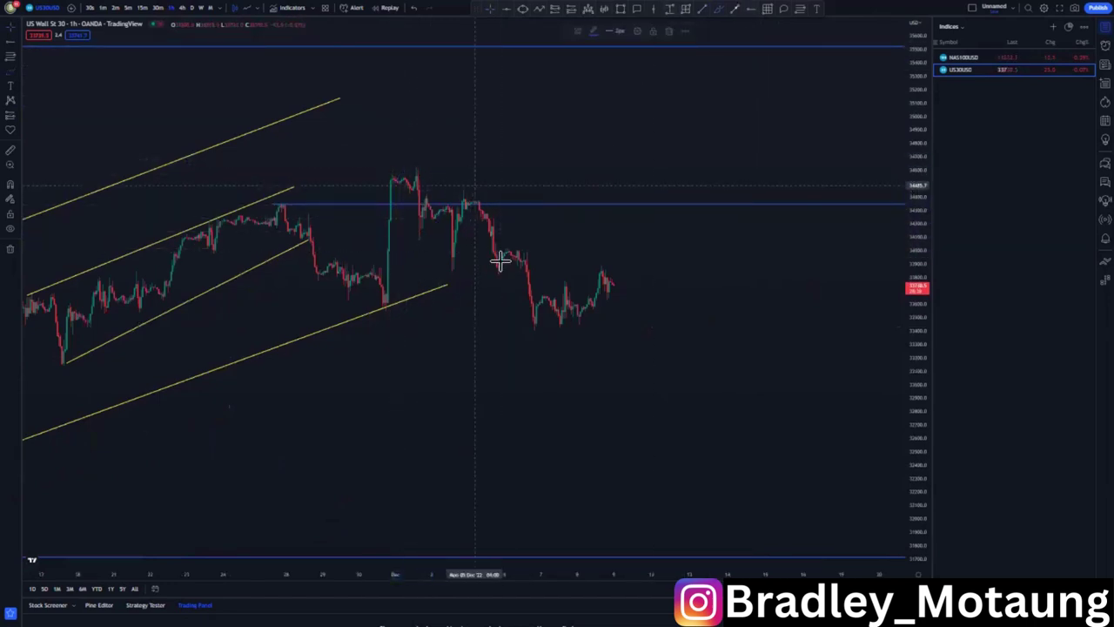
left_click_drag(474, 185, 508, 284)
Extend the large channel's lower trend line to the 5 December low.
scroll(493, 296, "down", 4)
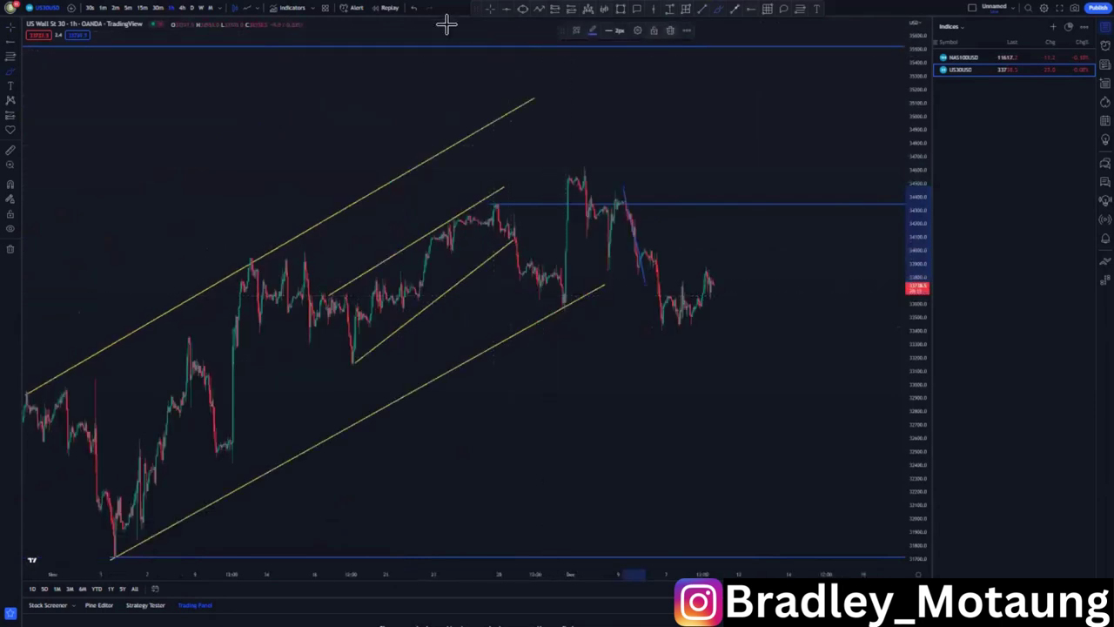
left_click(491, 9)
left_click_drag(604, 286, 623, 297)
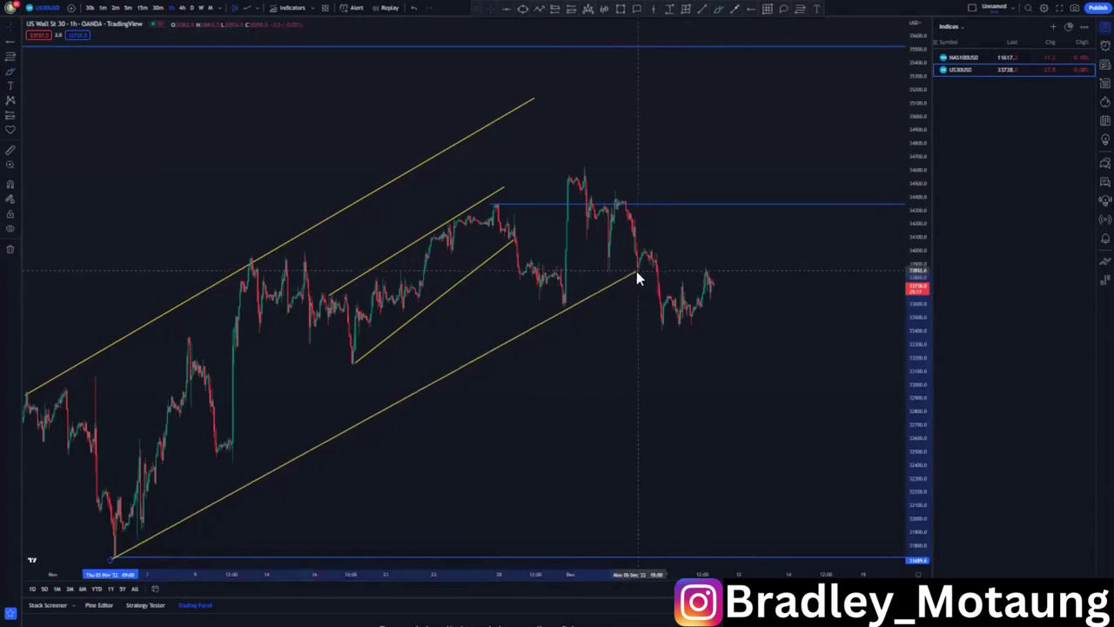
left_click(619, 338)
Draw two short rising lines around the 5–6 December consolidation and delete the horizontal ray at the late-November high.
scroll(619, 338, "up", 4)
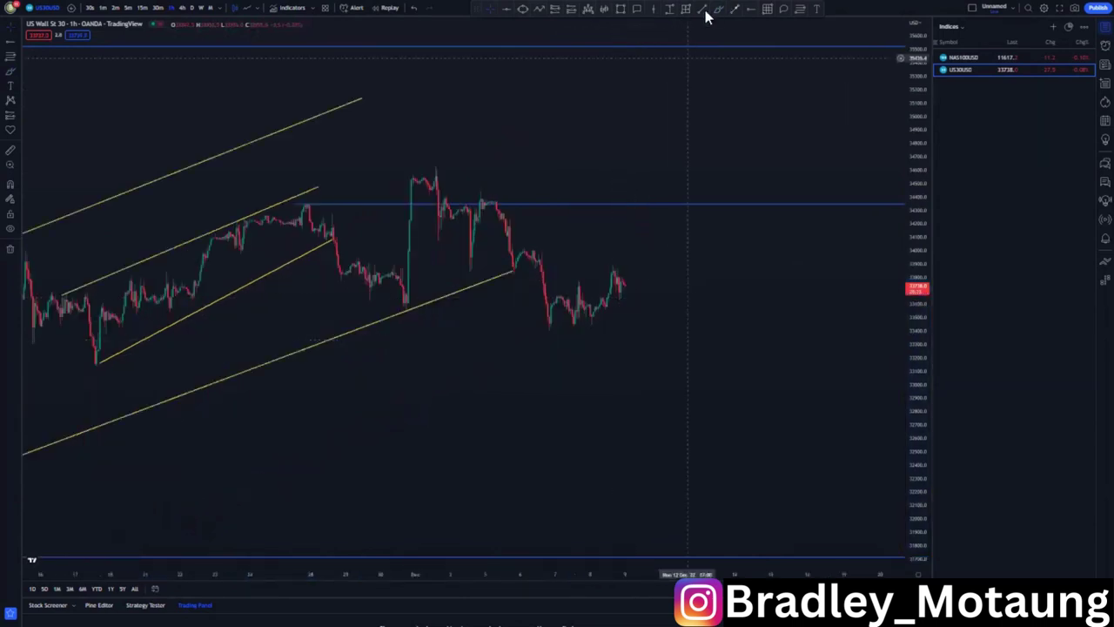
left_click(538, 263)
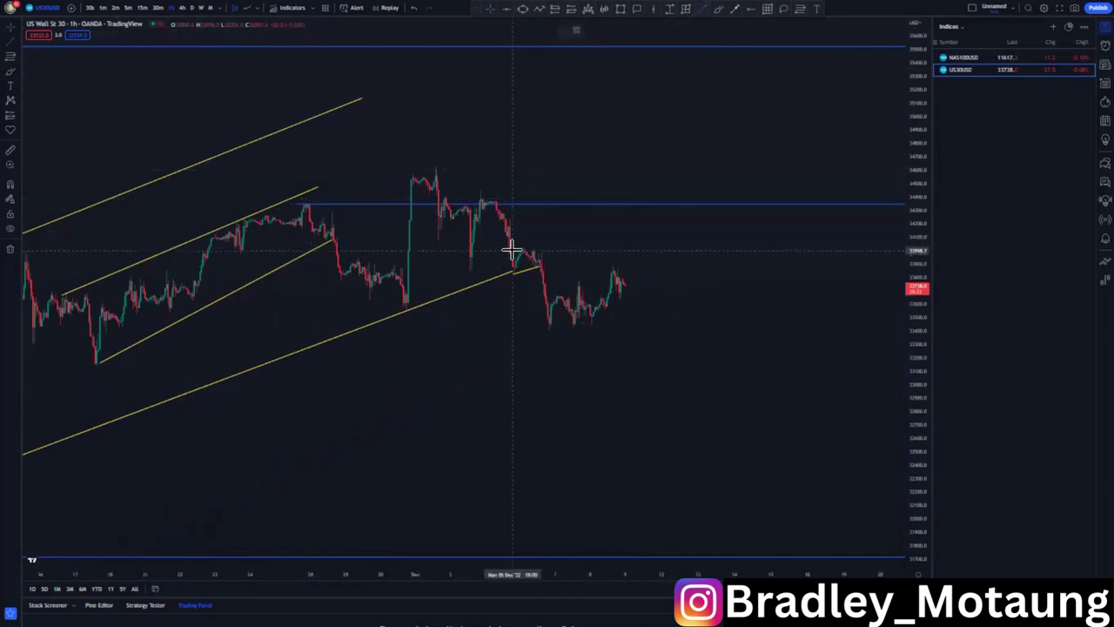
scroll(580, 365, "down", 5)
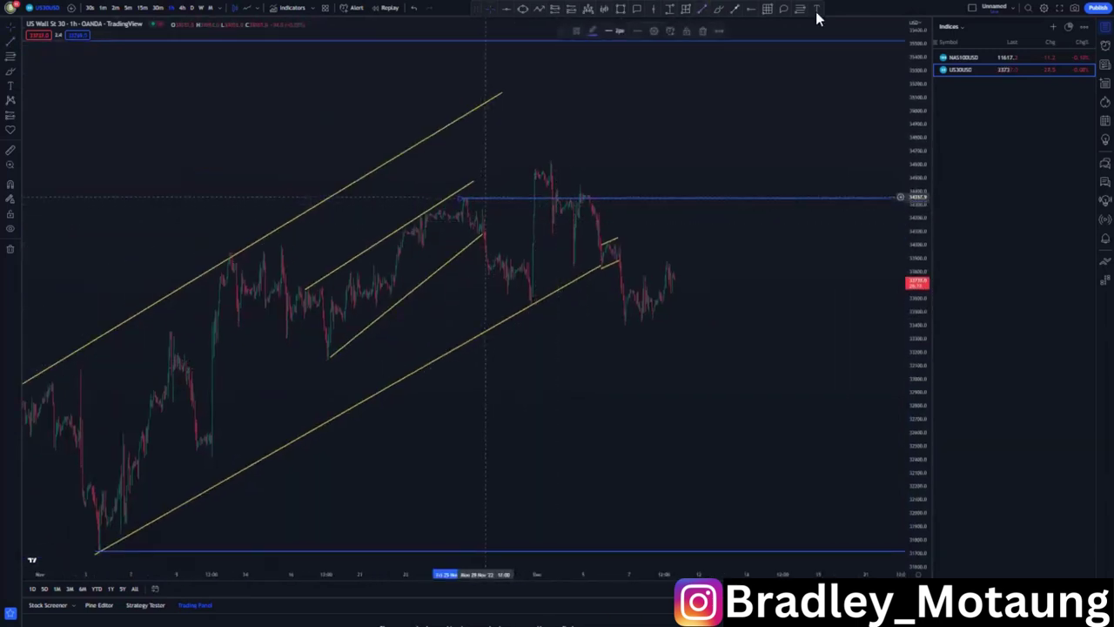
scroll(426, 391, "up", 5)
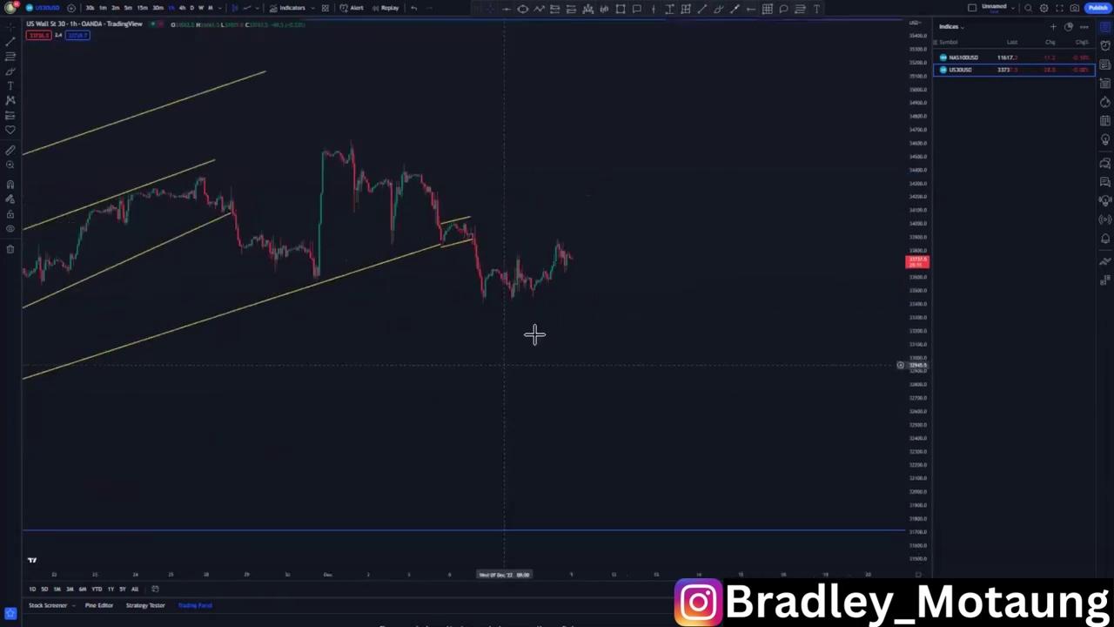
Draw rising trend lines above and below the 6–9 December price action, starting the upper line at the 6 December drop.
left_click_drag(926, 357, 925, 209)
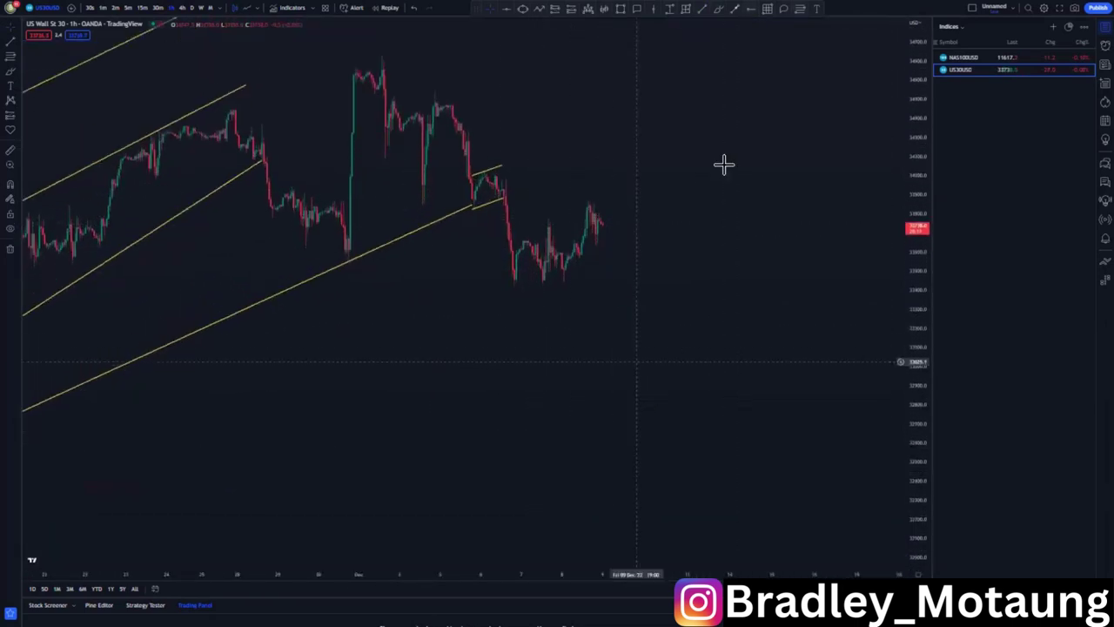
left_click_drag(636, 360, 655, 406)
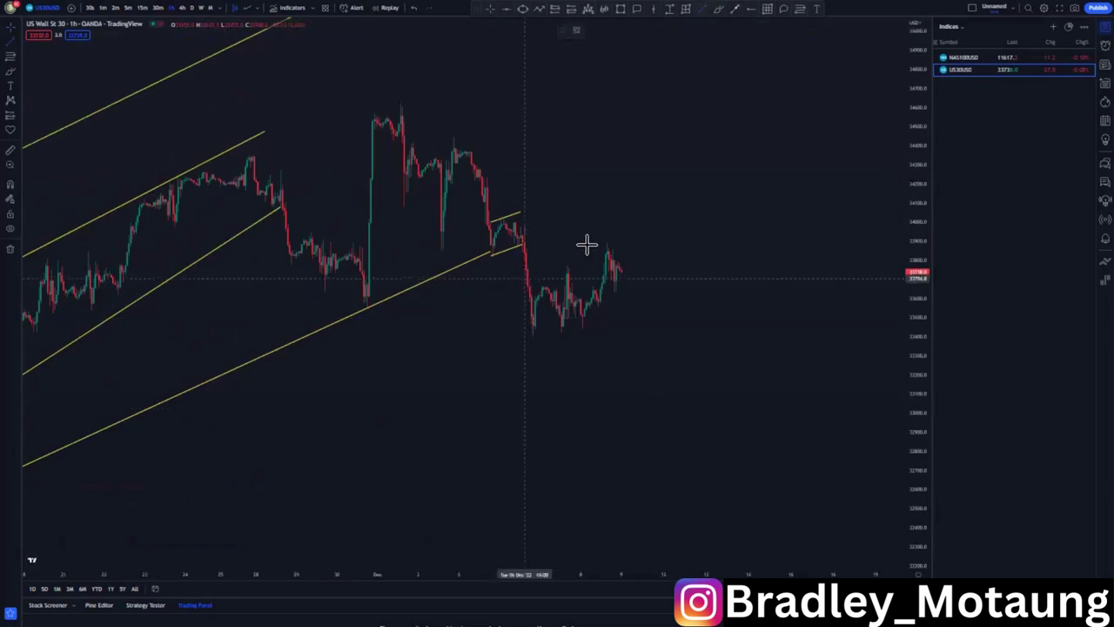
left_click_drag(526, 276, 616, 239)
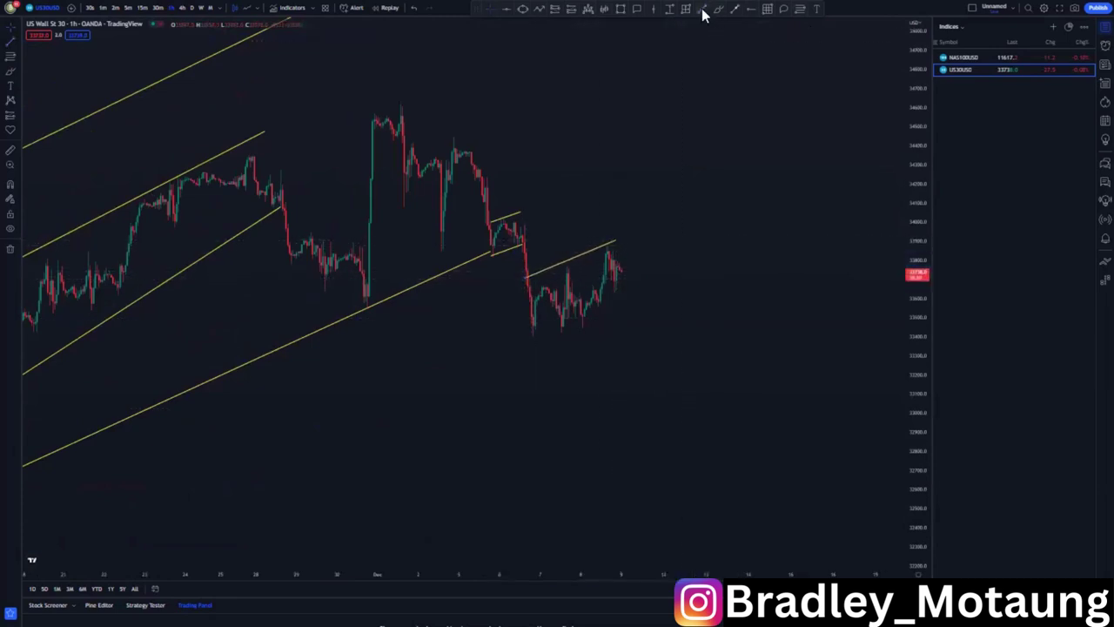
left_click_drag(531, 337, 619, 324)
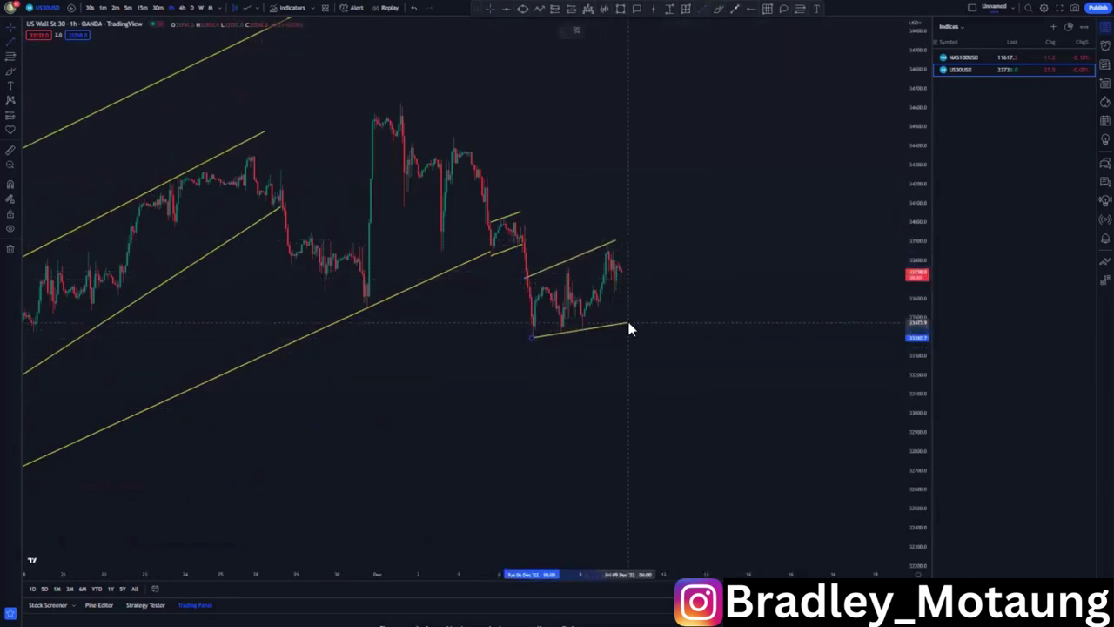
left_click(530, 280)
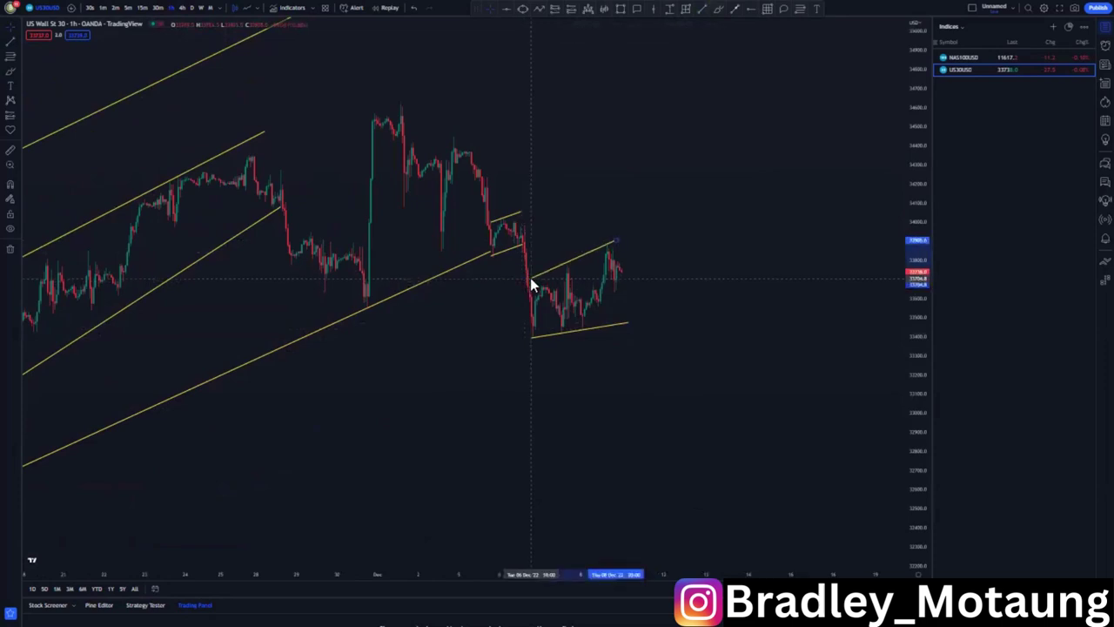
left_click(706, 310)
Place a horizontal ray at the 6 December high near 34,000 and draw an arrow from the current price up to it.
left_click_drag(914, 243, 912, 308)
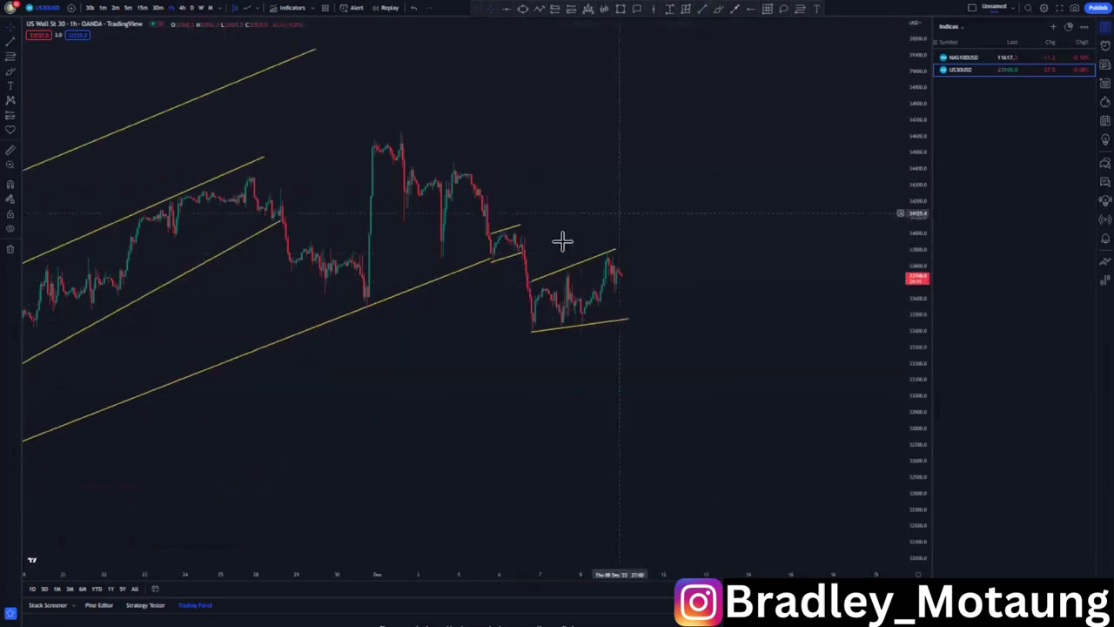
left_click(515, 233)
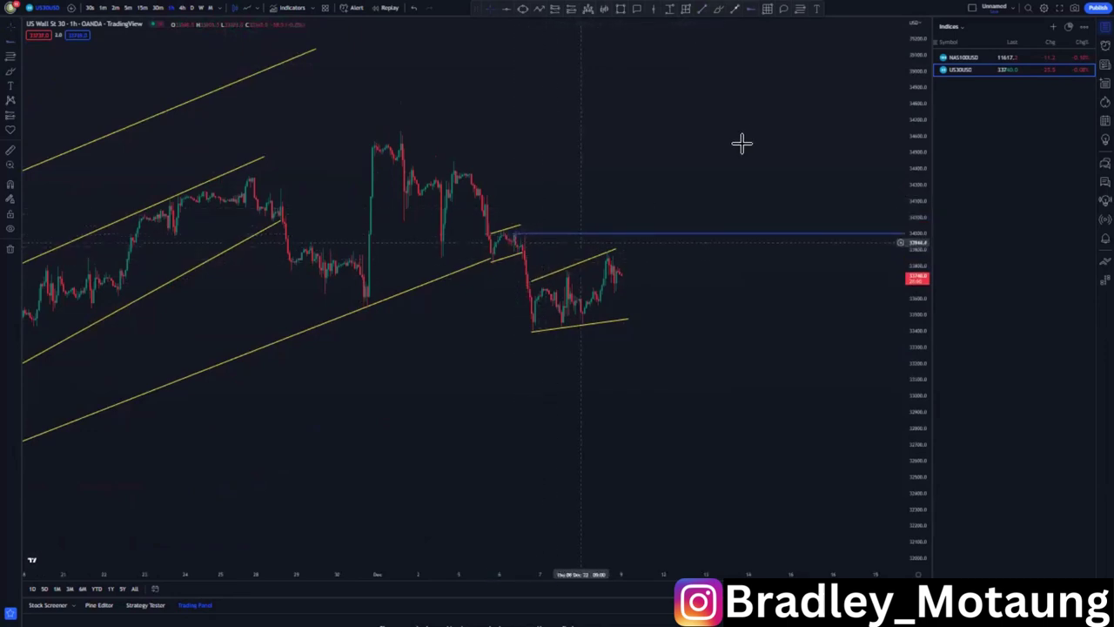
left_click(636, 234)
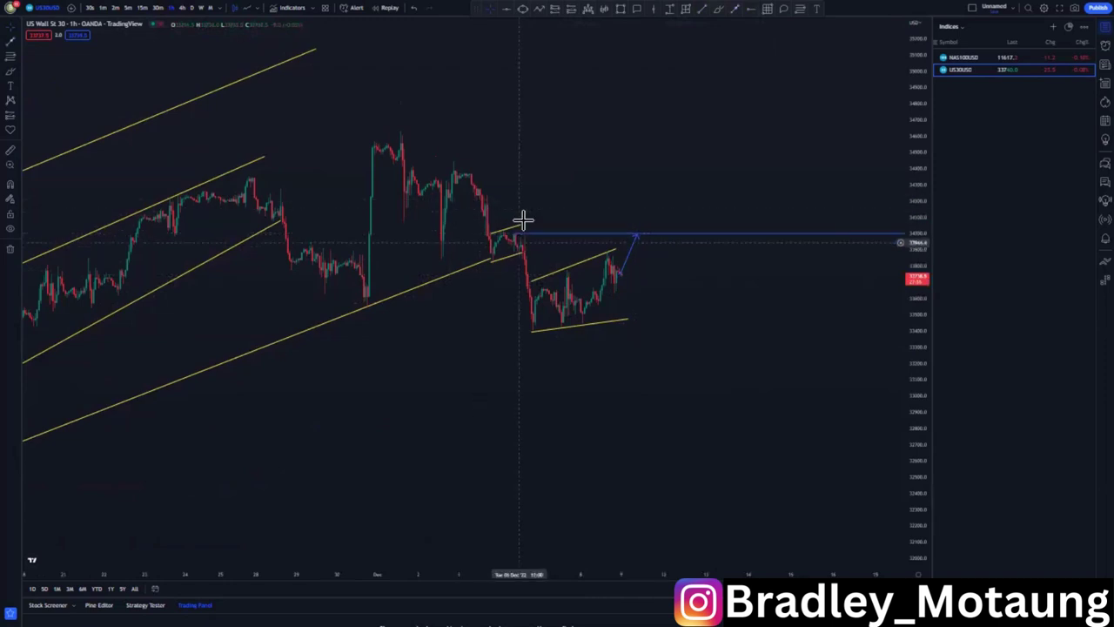
Draw a falling arrow from the tip of the upward arrow down to about 32,450.
left_click_drag(729, 290, 720, 288)
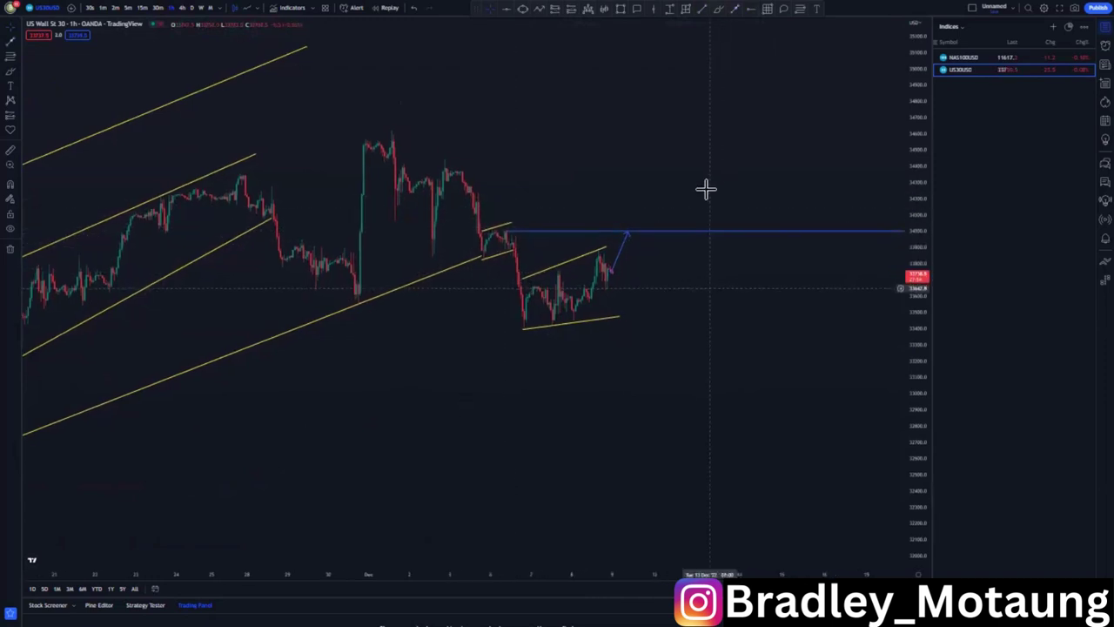
left_click(734, 11)
left_click(627, 232)
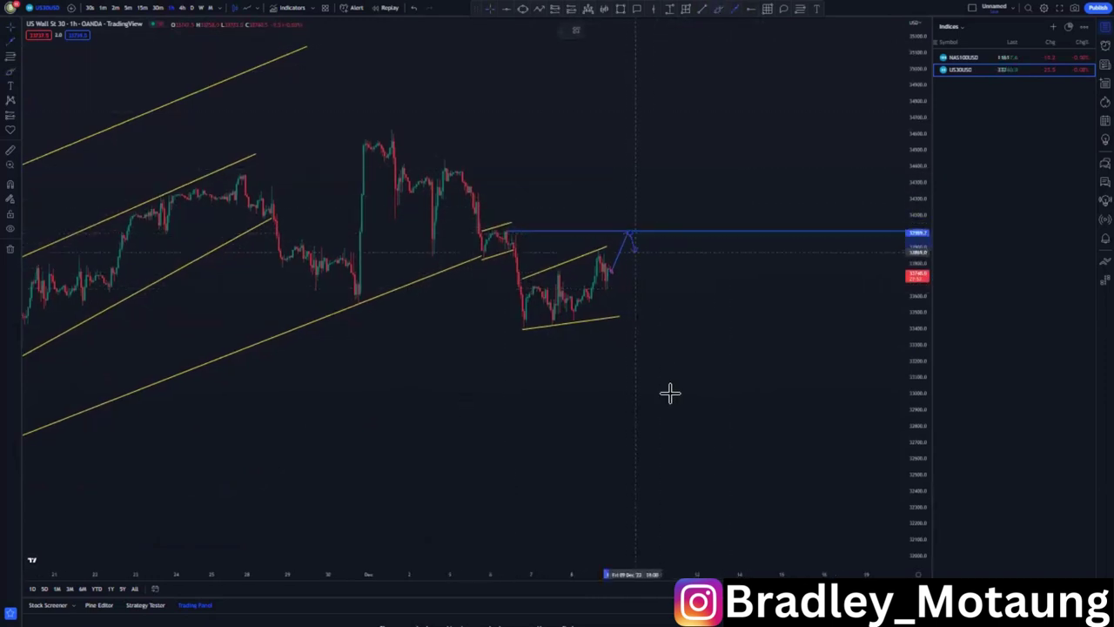
left_click(677, 478)
Place horizontal rays at the 5 December high and at the 1 December swing high.
left_click_drag(578, 415, 460, 328)
scroll(460, 328, "down", 6)
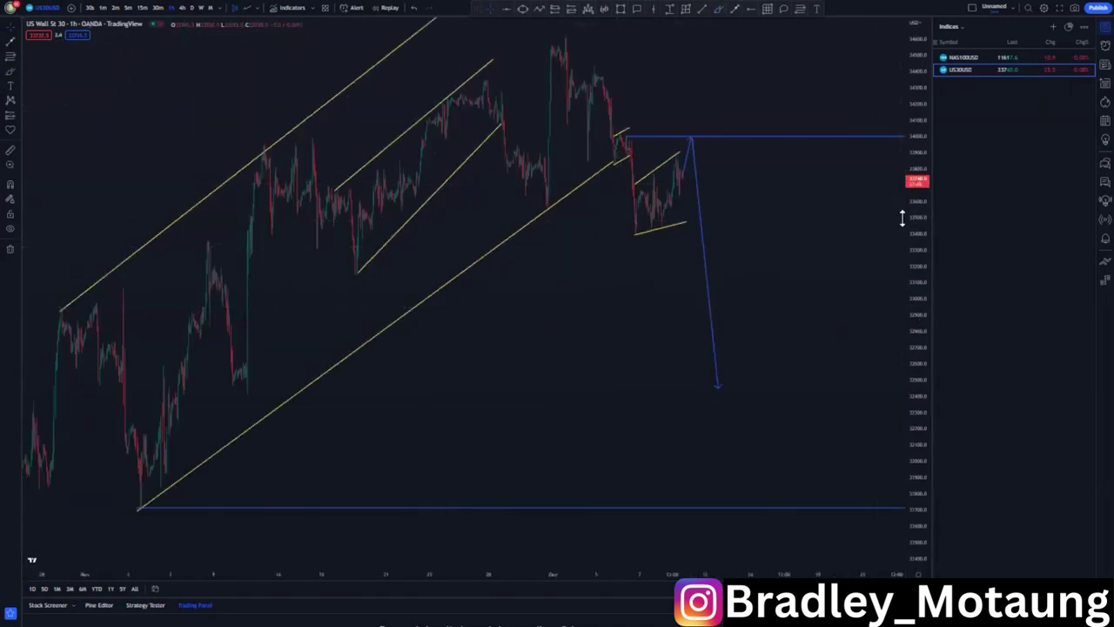
left_click_drag(905, 220, 878, 371)
scroll(851, 375, "down", 6)
left_click_drag(684, 351, 567, 355)
scroll(566, 356, "up", 4)
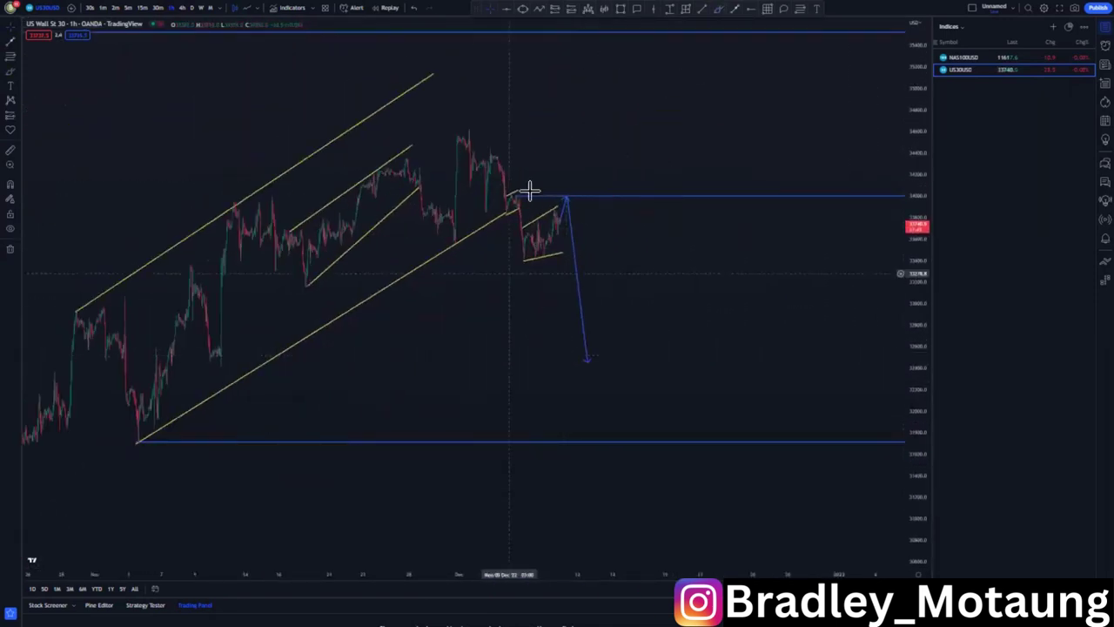
left_click(491, 148)
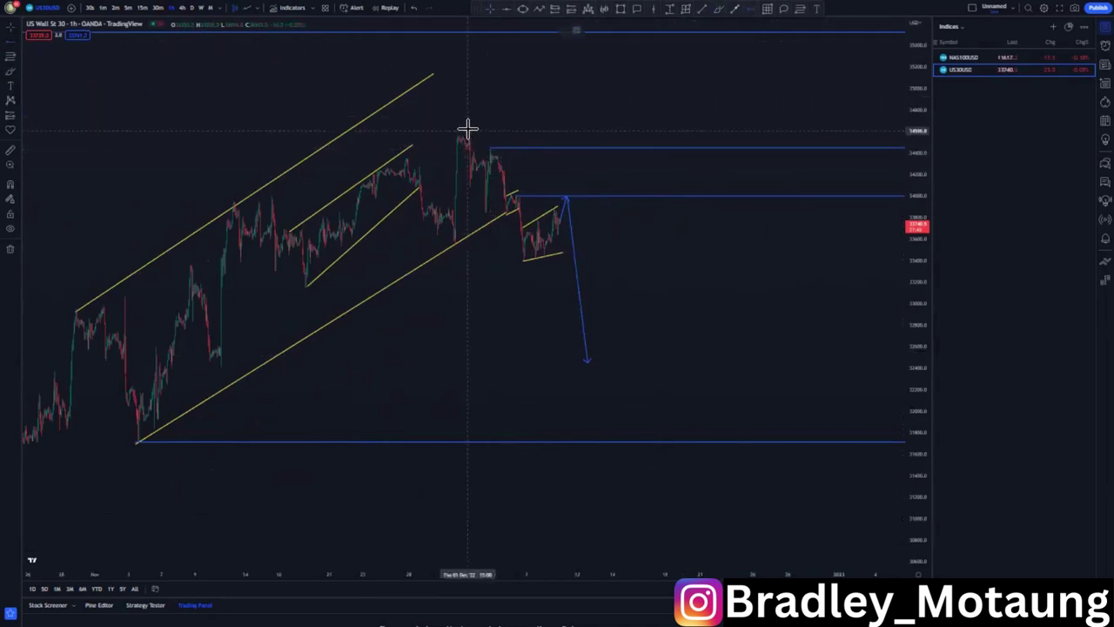
left_click(470, 128)
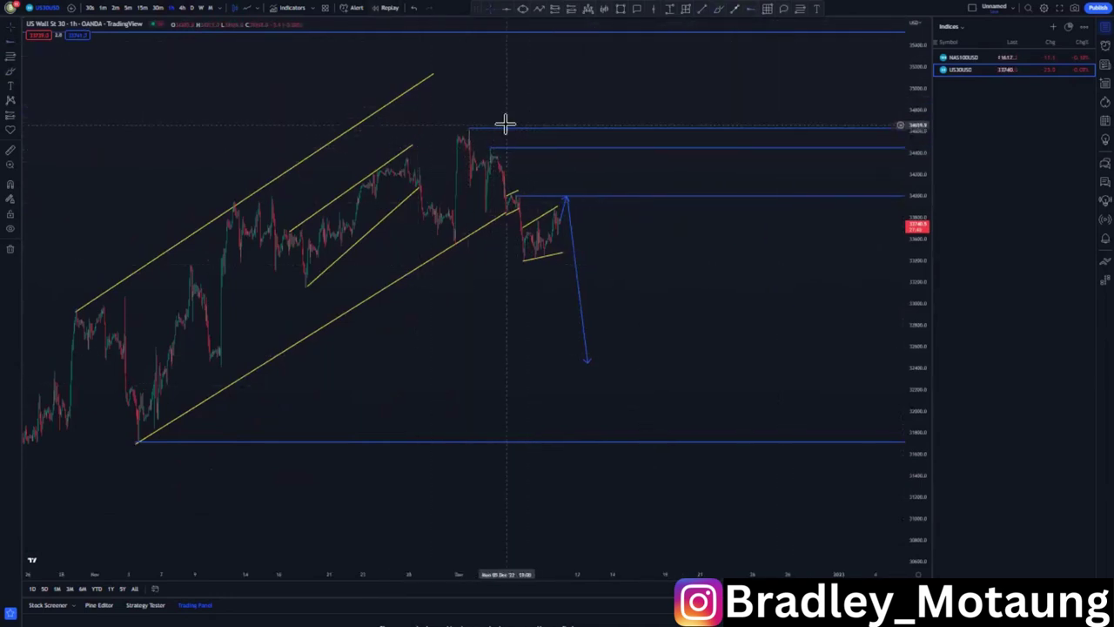